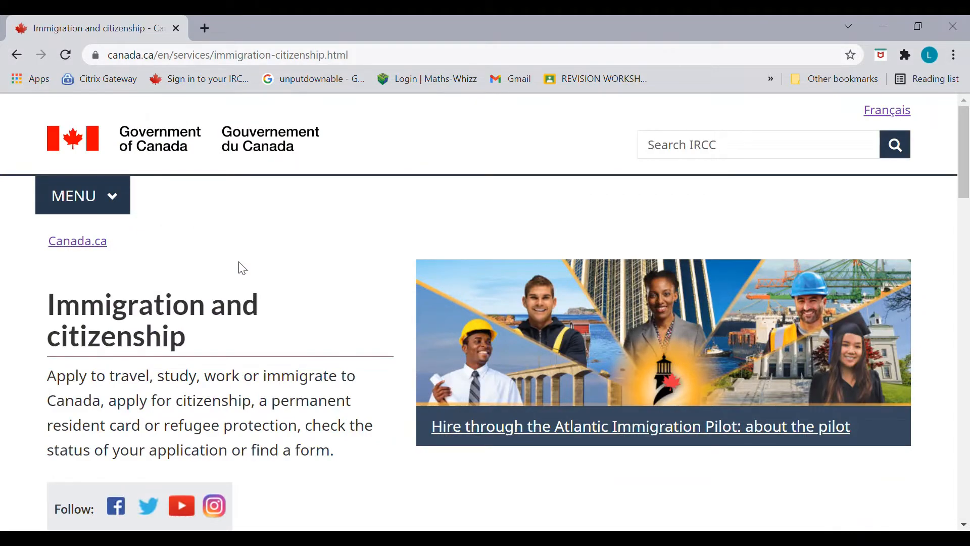
Step: Go from My application to the IRCC secure account sign-in page showing GCKey and Sign-In Partner options
drag(966, 164, 966, 288)
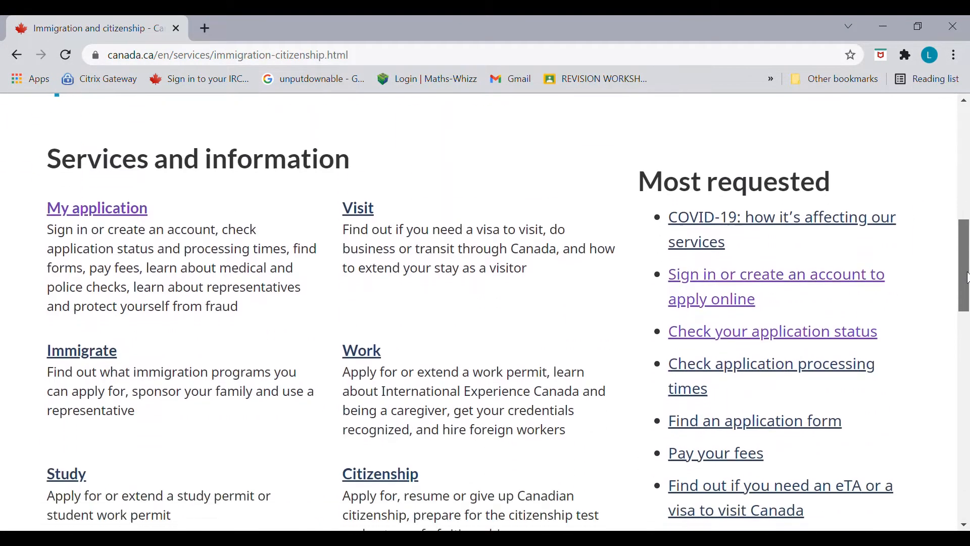
click(151, 211)
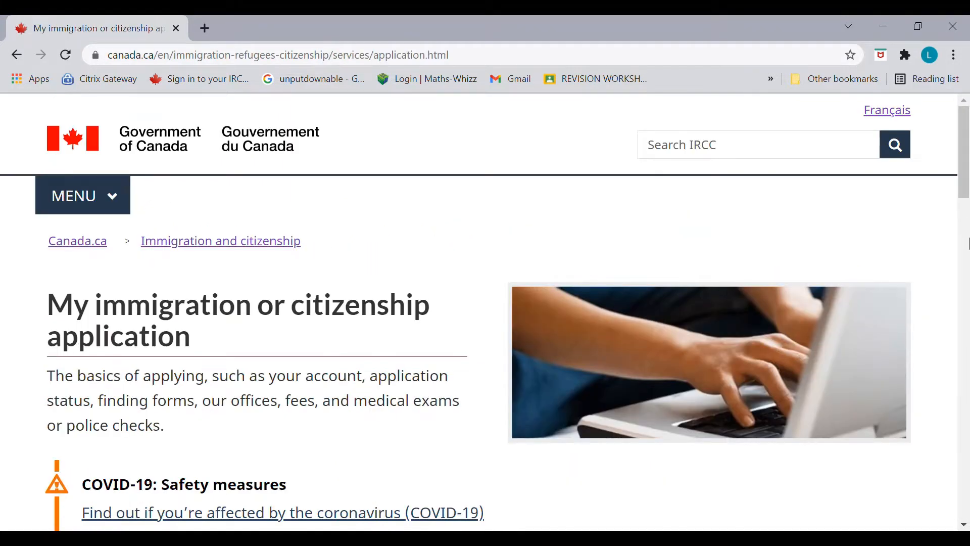
drag(965, 199, 969, 273)
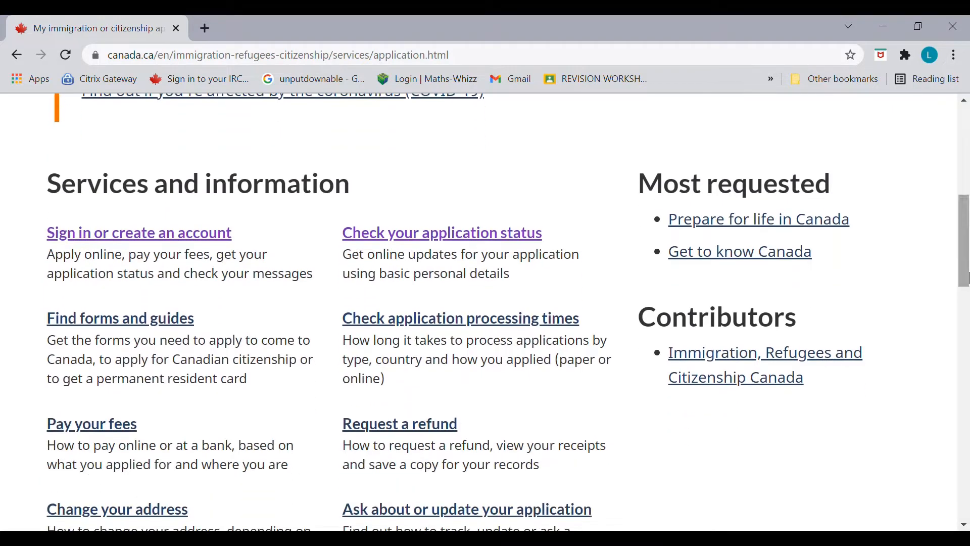
click(225, 240)
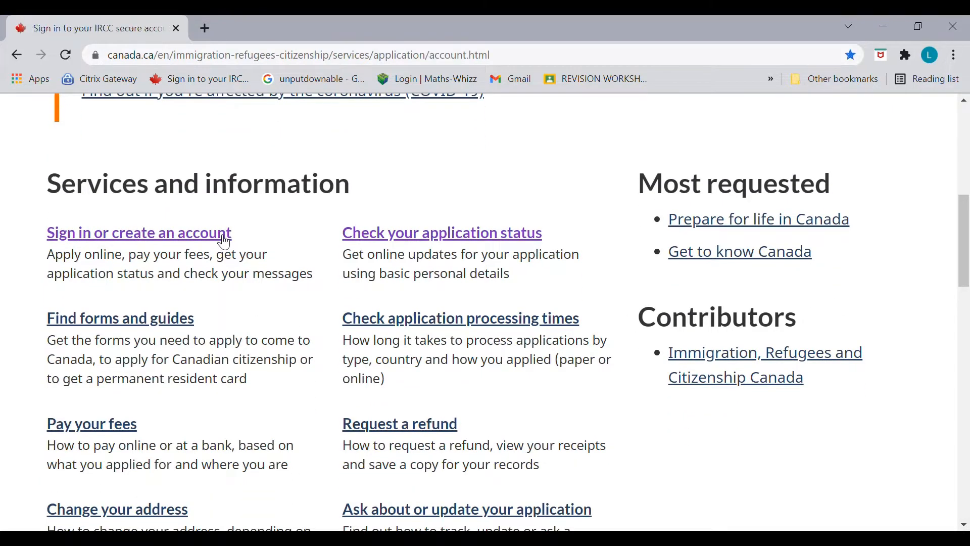
drag(966, 196, 960, 354)
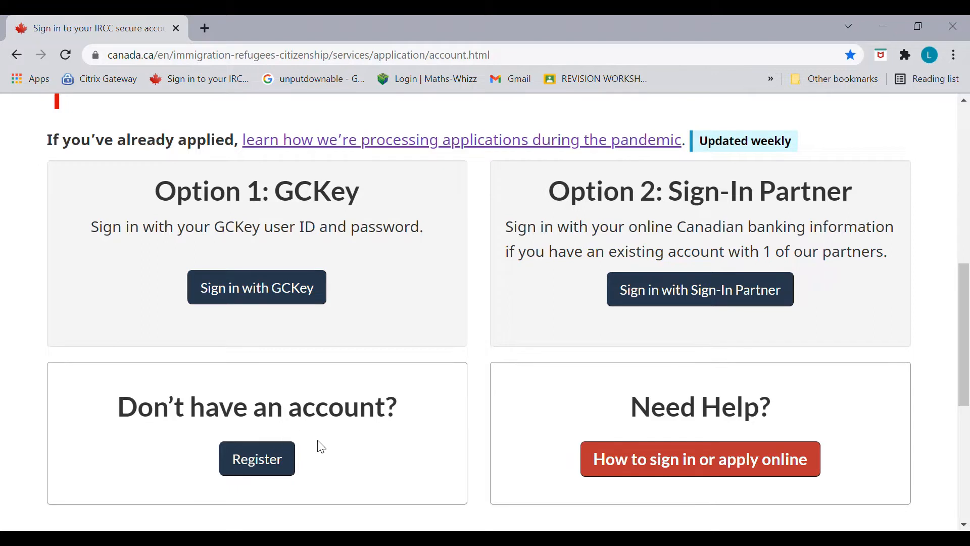
Step: Choose to register a new secure account and continue to the GCKey welcome page
click(266, 470)
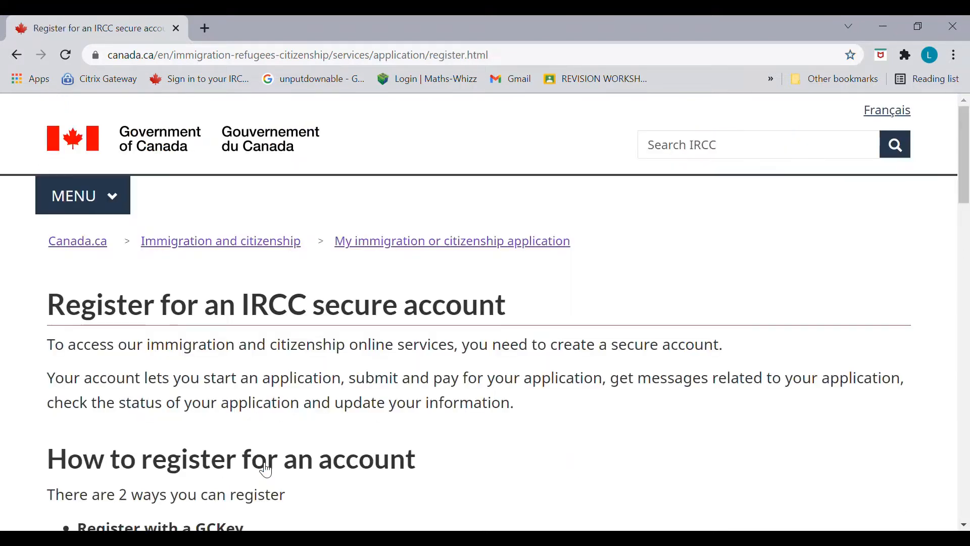
drag(967, 142, 966, 341)
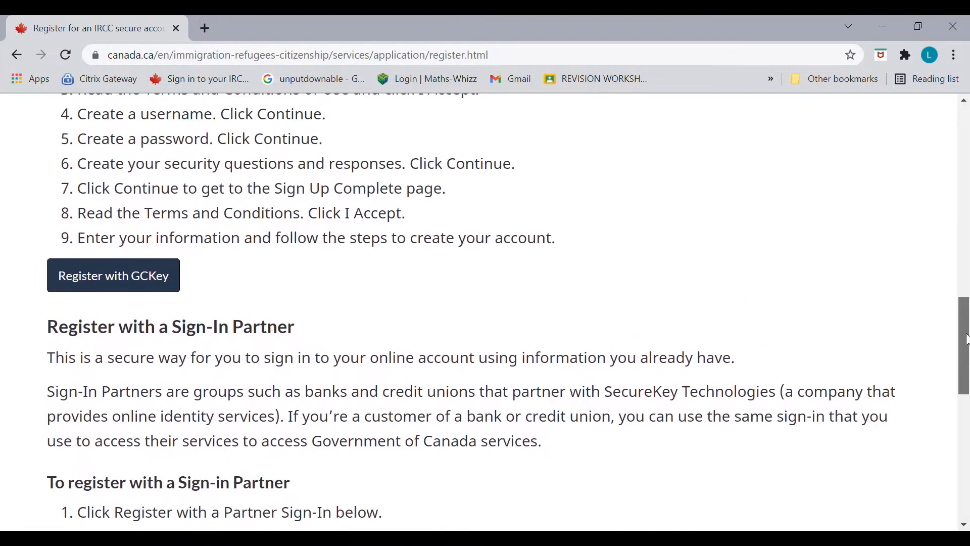
click(166, 288)
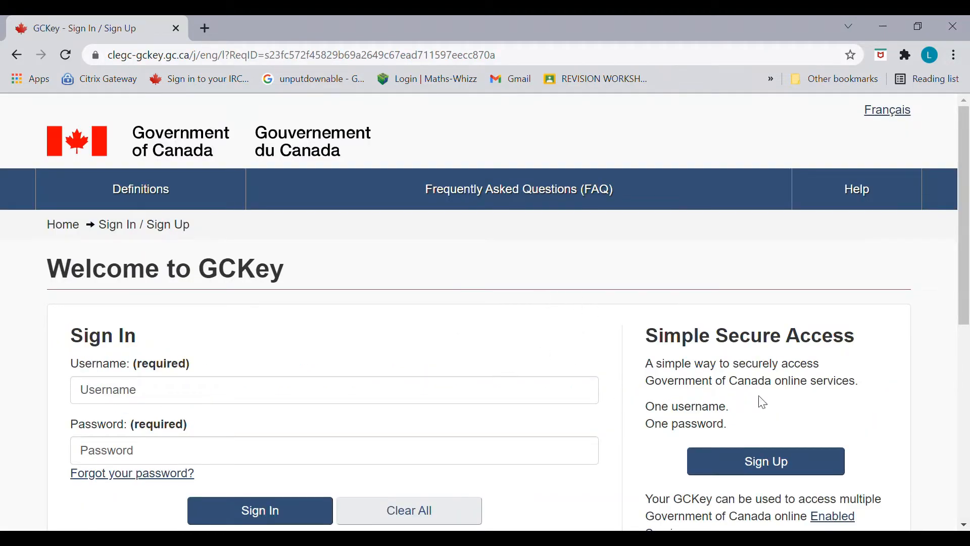
scroll(859, 384, down, 1)
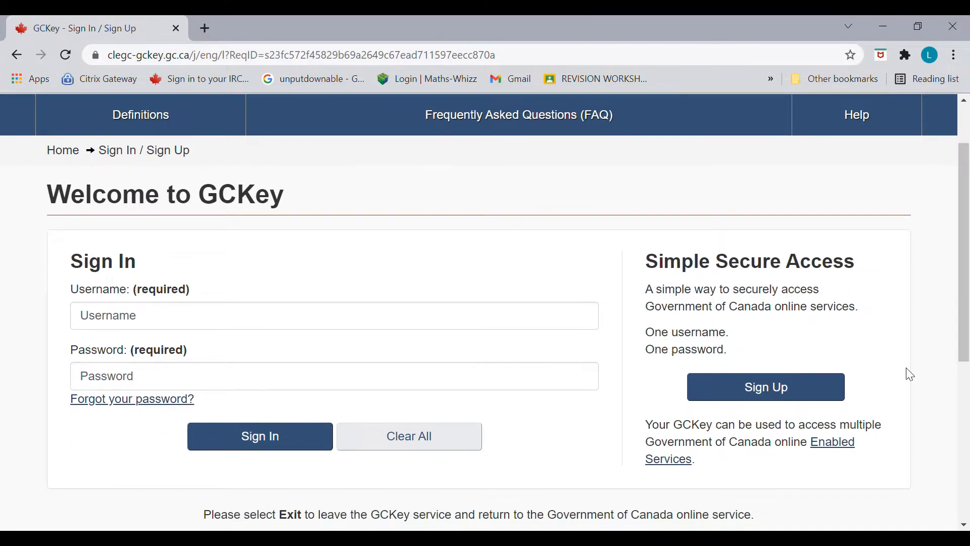
Step: Start GCKey sign-up, accept the terms of use, and enter a new username
click(824, 399)
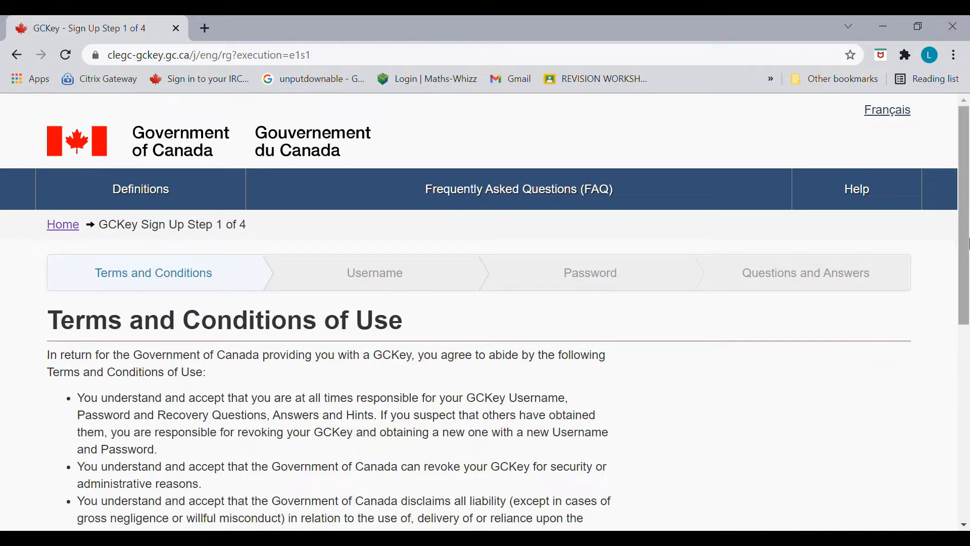
drag(964, 237, 965, 318)
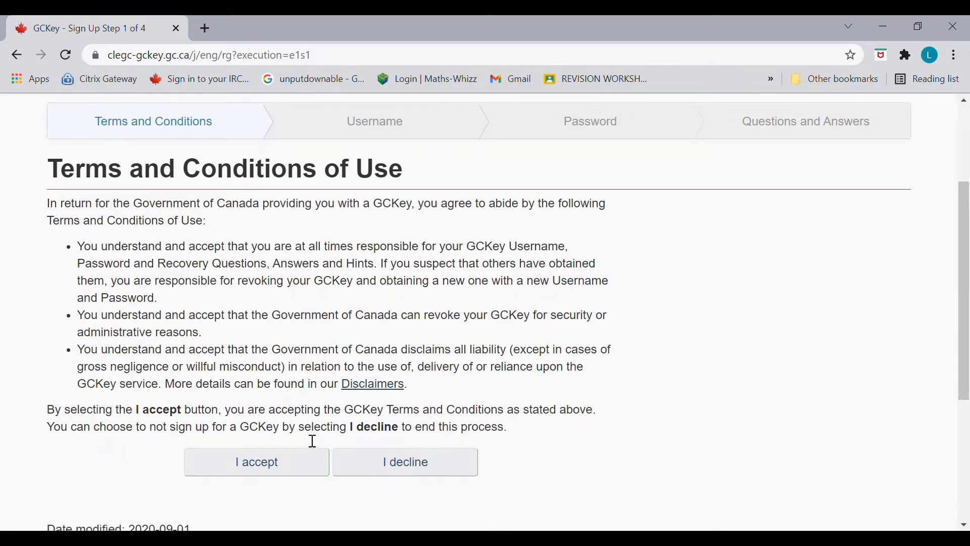
click(261, 458)
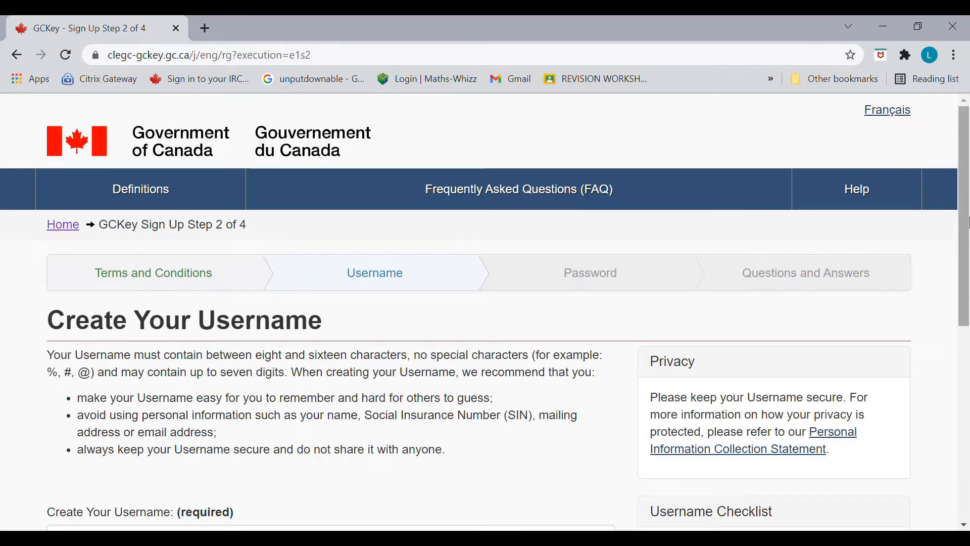
scroll(968, 222, down, 5)
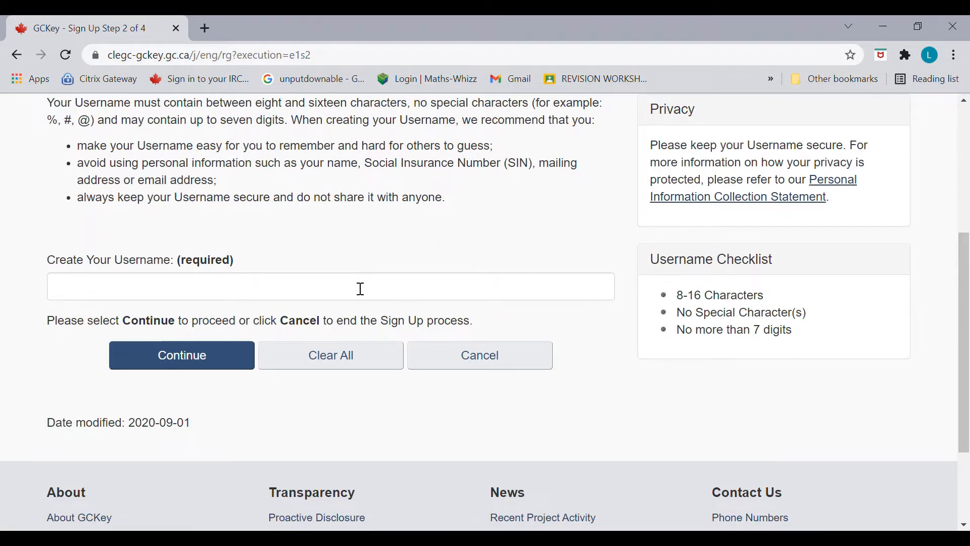
click(361, 289)
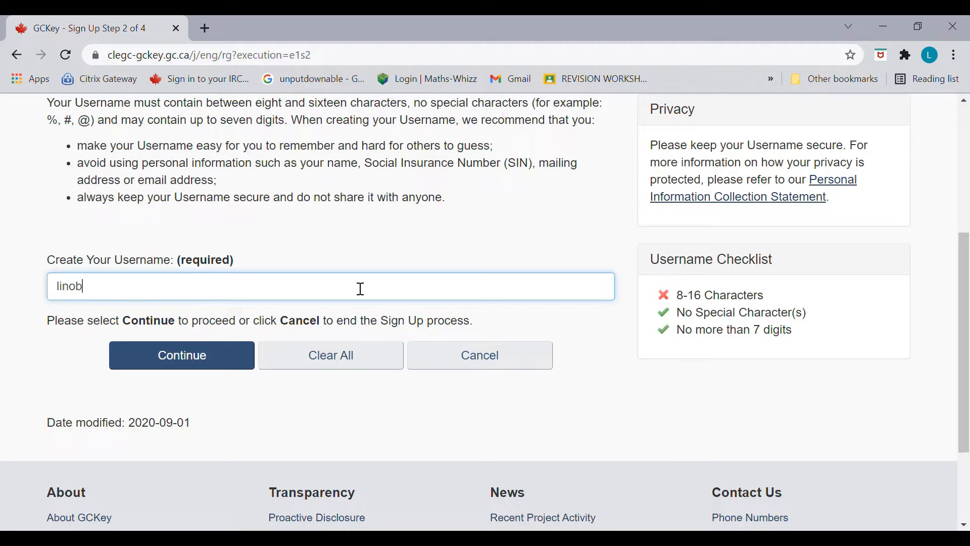
Step: Submit the username, then enter the new password and type it again to confirm
click(236, 357)
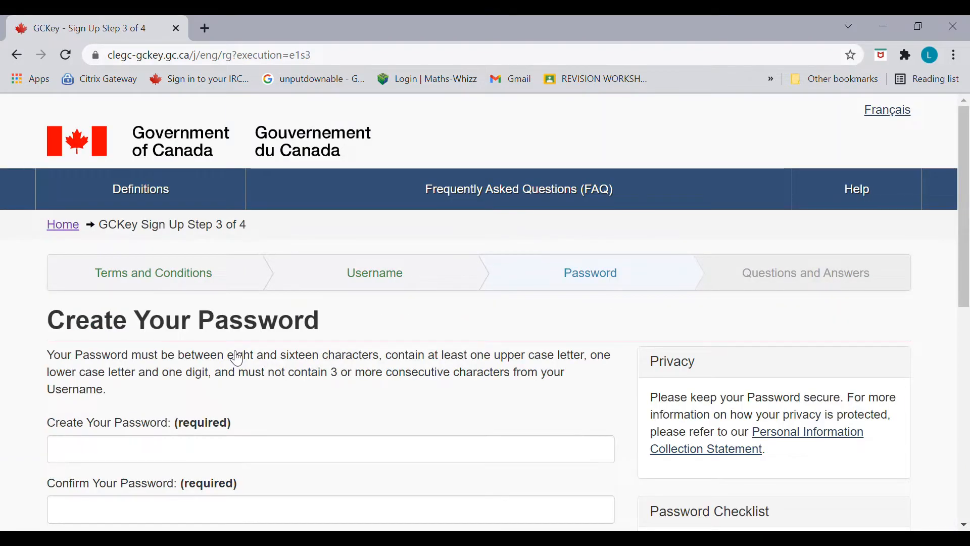
scroll(965, 273, down, 2)
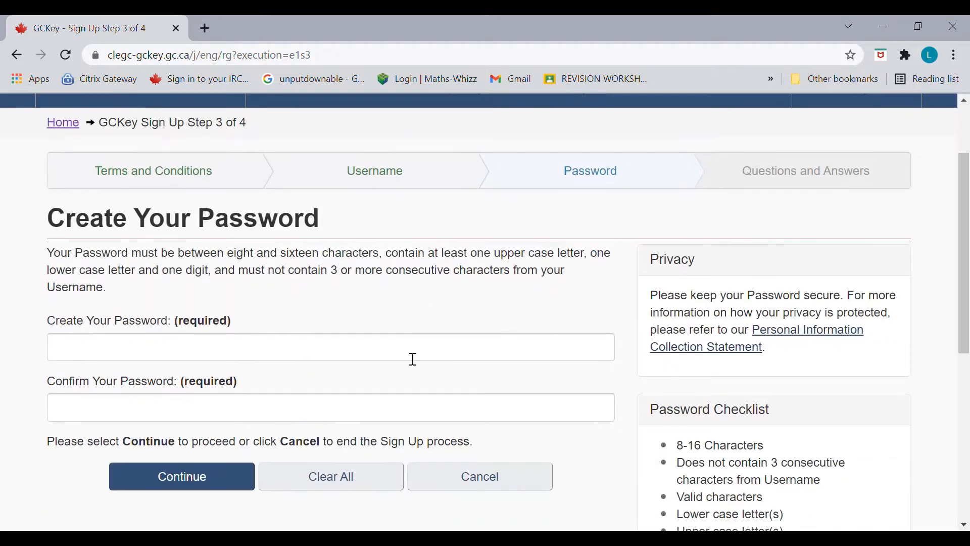
click(414, 359)
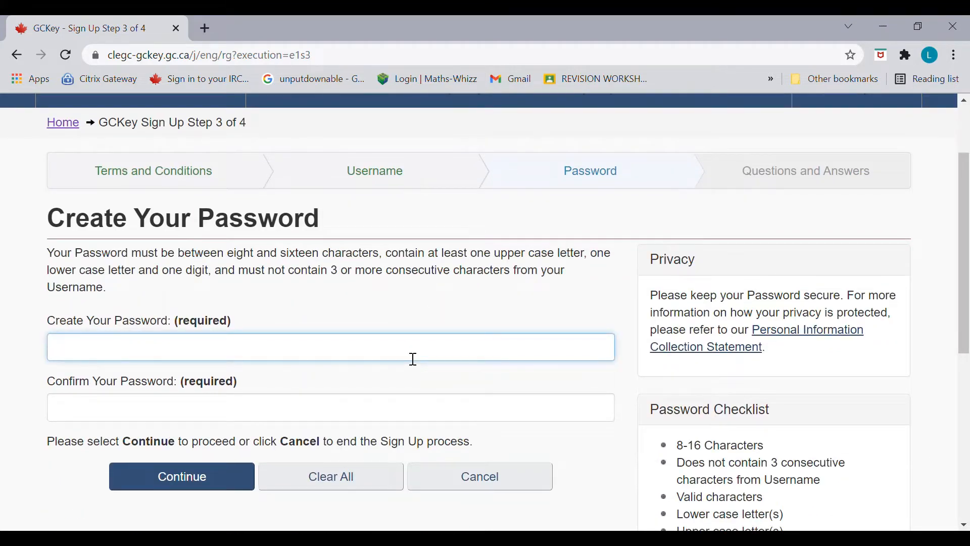
text(••••••••)
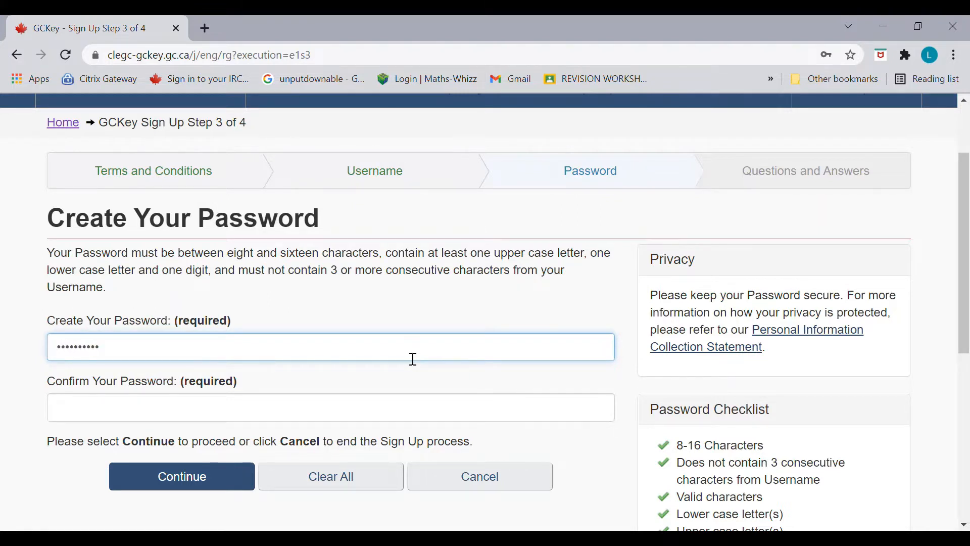
click(358, 419)
text(••••••)
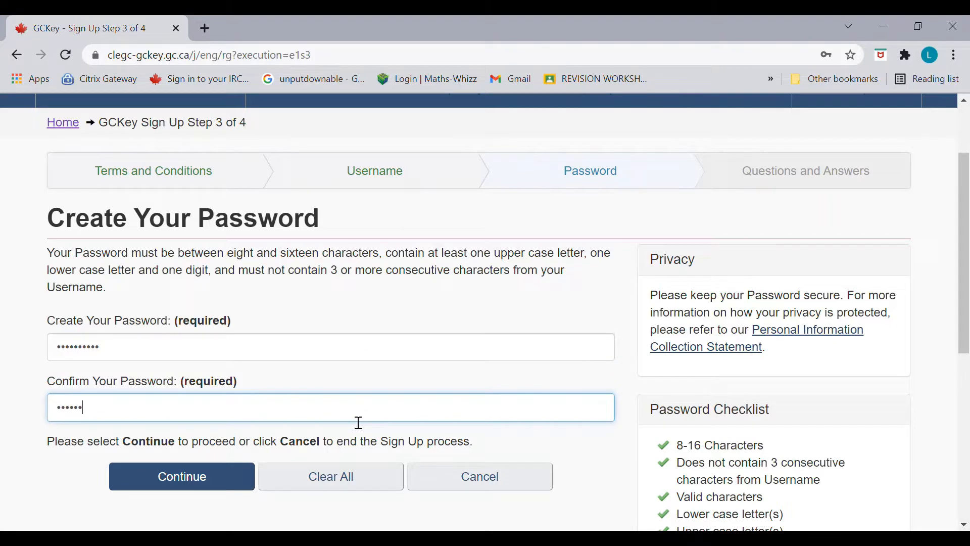
text(••••)
Step: Submit the password and select a recovery question on the next page
click(201, 484)
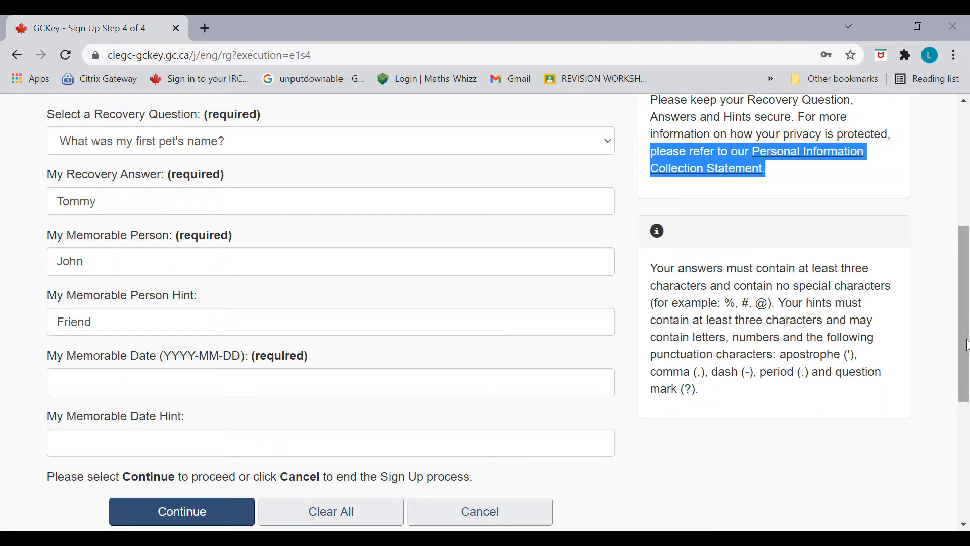
drag(965, 345, 969, 265)
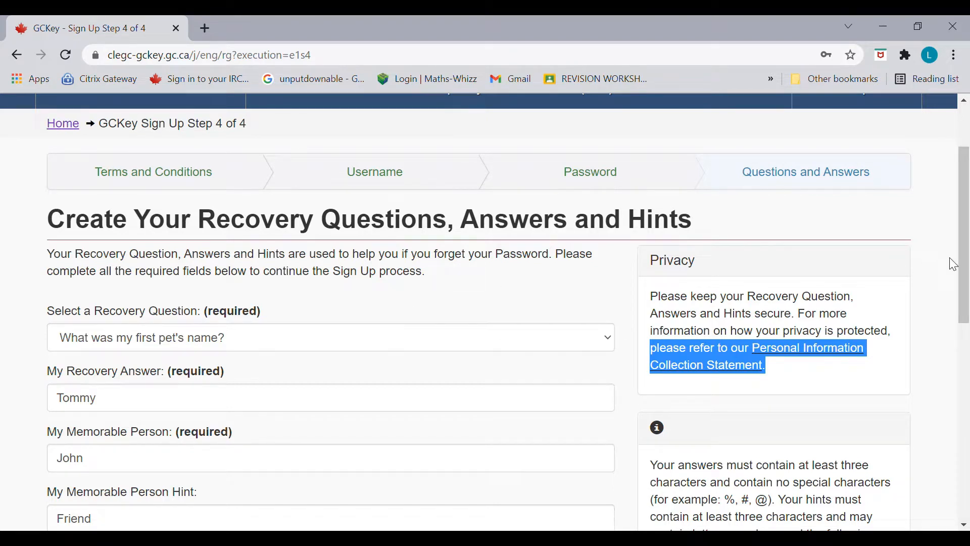
drag(963, 265, 963, 282)
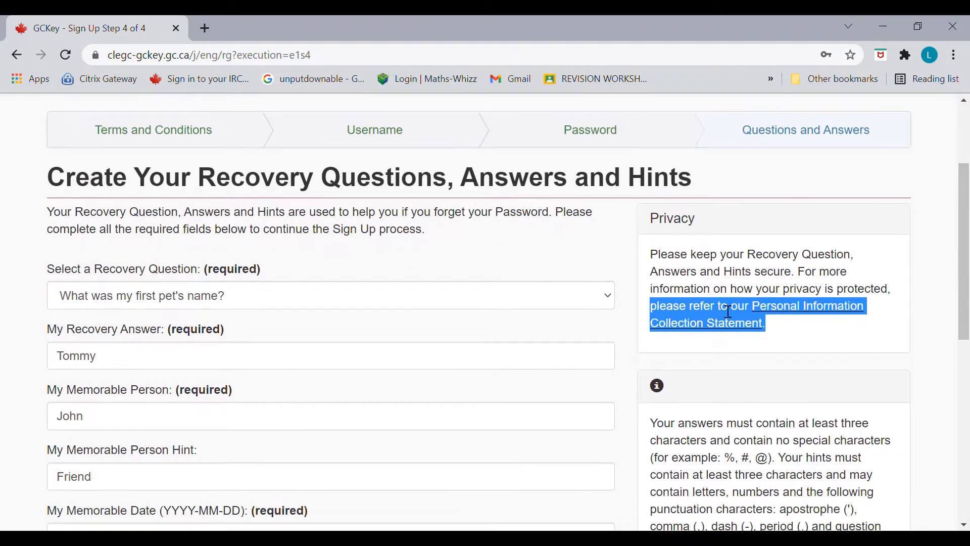
click(606, 306)
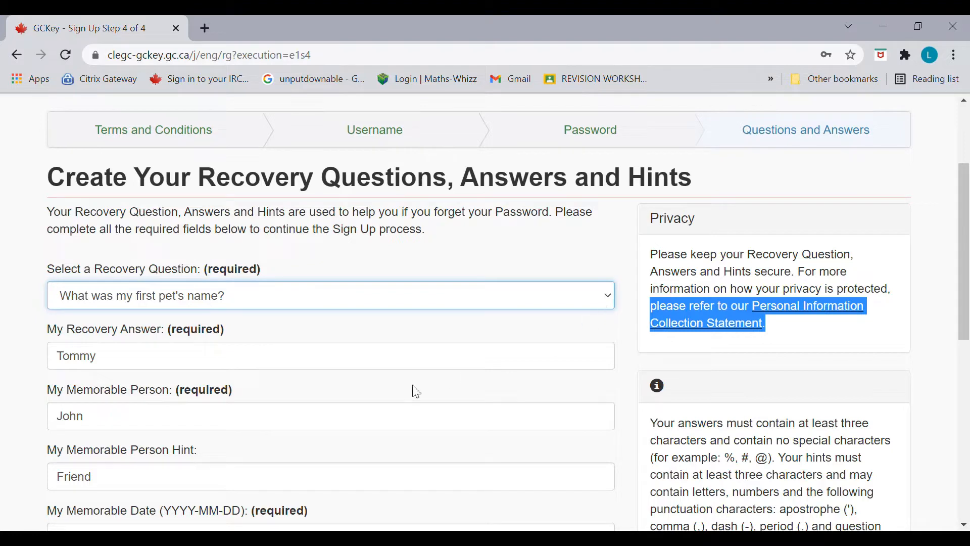
scroll(966, 368, down, 3)
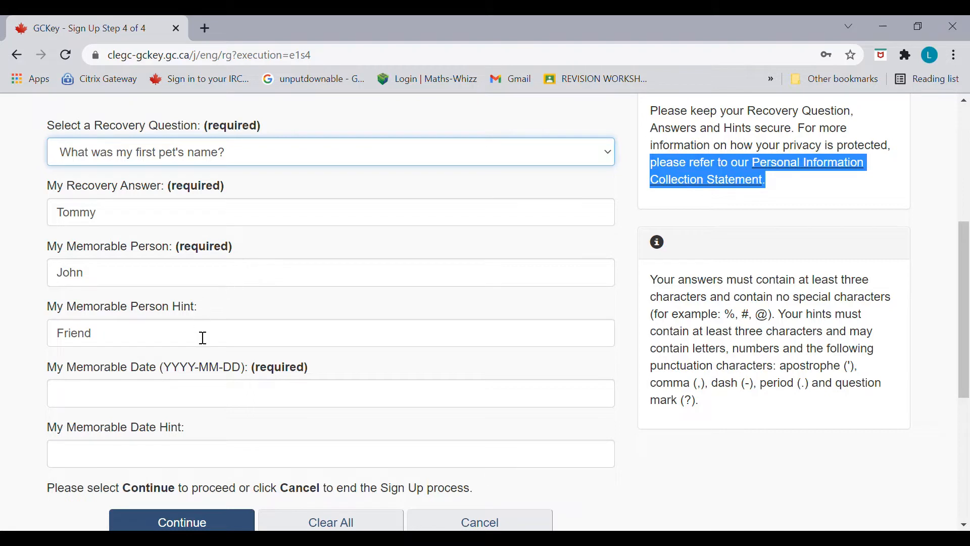
Step: Enter the memorable date in YYYY-MM-DD format and its hint, then finish GCKey sign-up
click(198, 399)
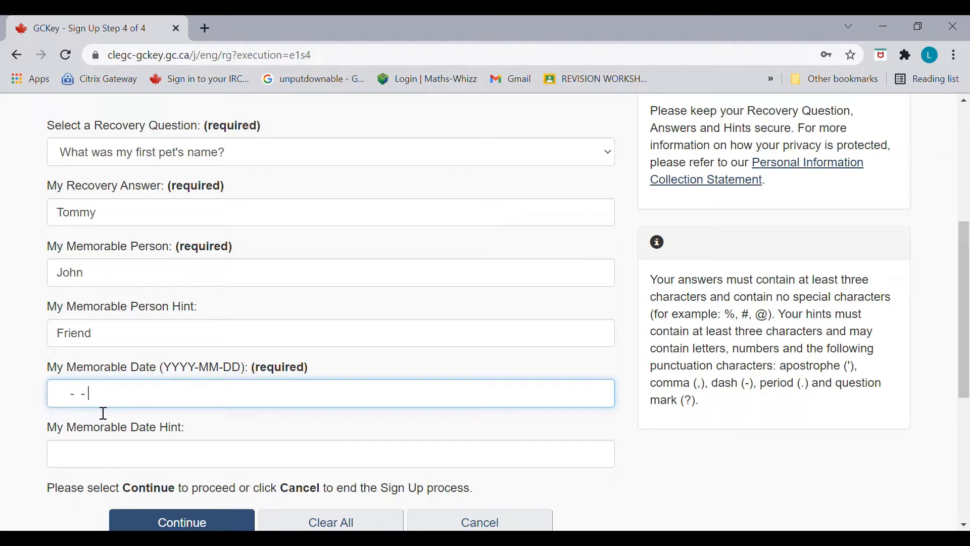
text(2)
click(74, 404)
key(ctrl+a)
click(130, 460)
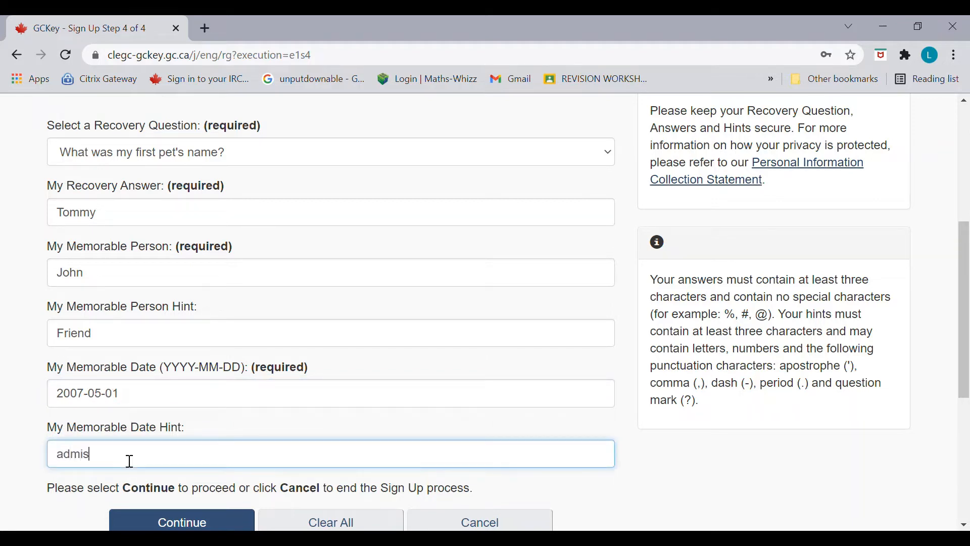
click(211, 522)
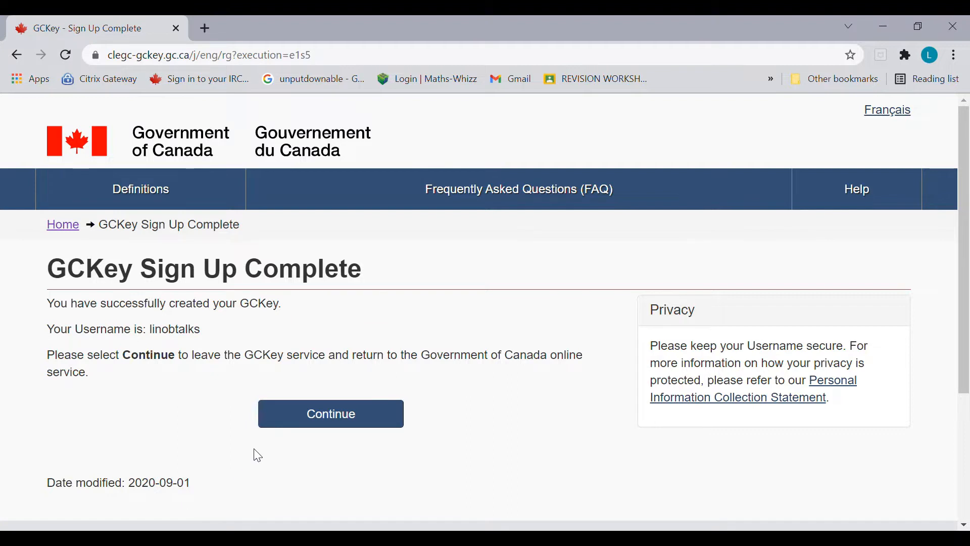
Step: Continue from GCKey to the IRCC account and accept its terms and conditions
click(317, 423)
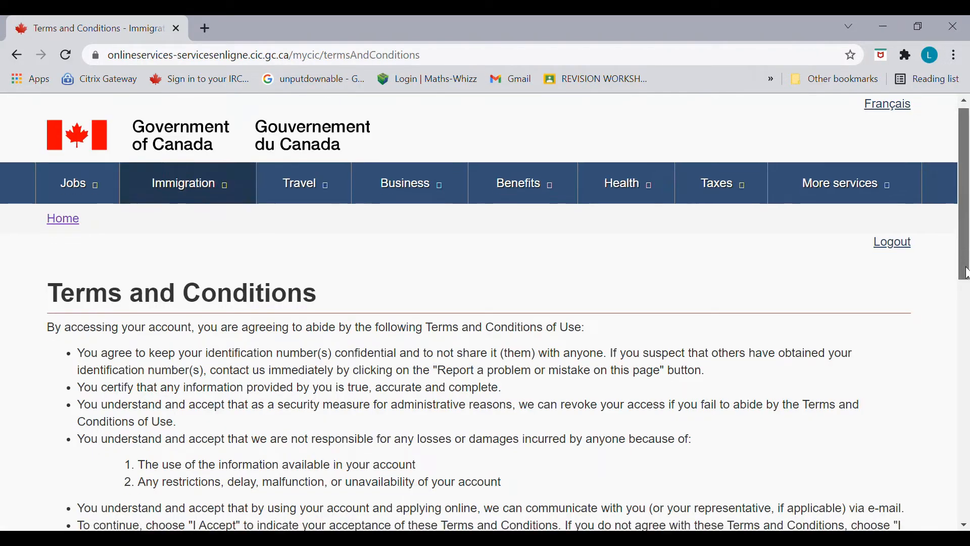
drag(967, 273, 967, 340)
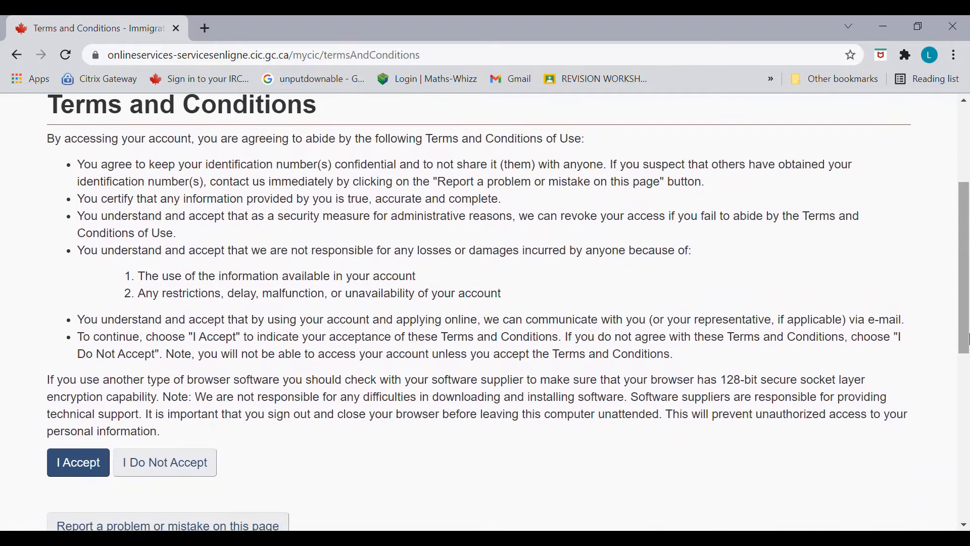
click(74, 474)
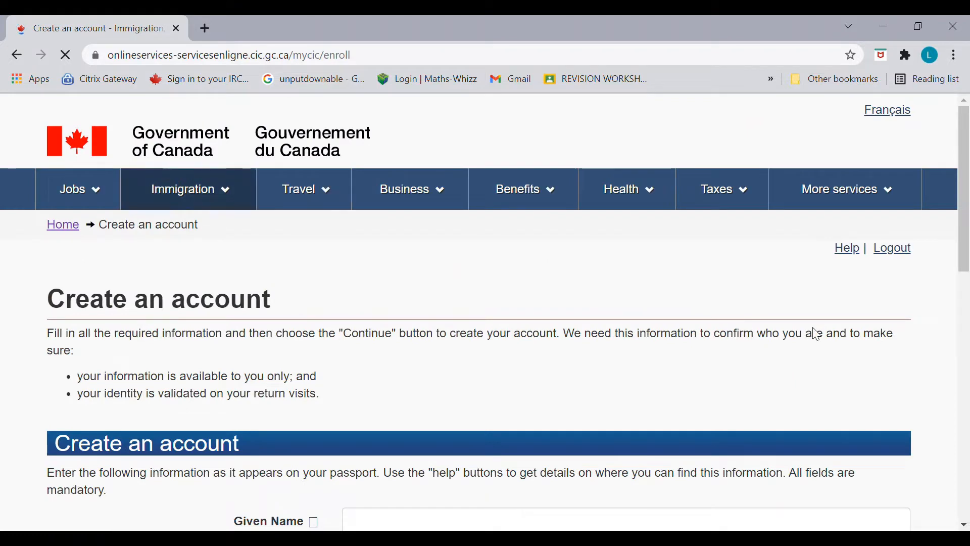
Step: Enter the applicant's given name and capitalised last name in the Create an account form
drag(967, 253, 967, 345)
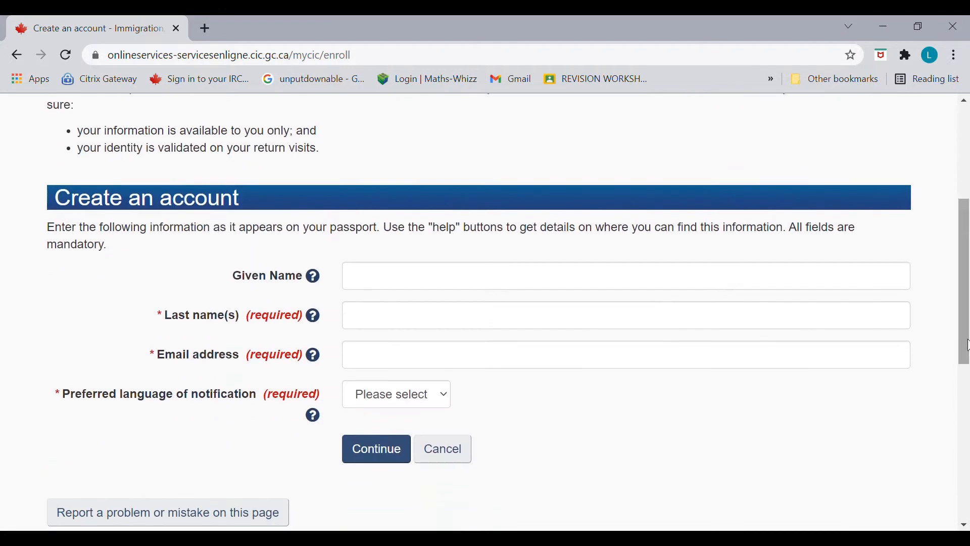
click(480, 295)
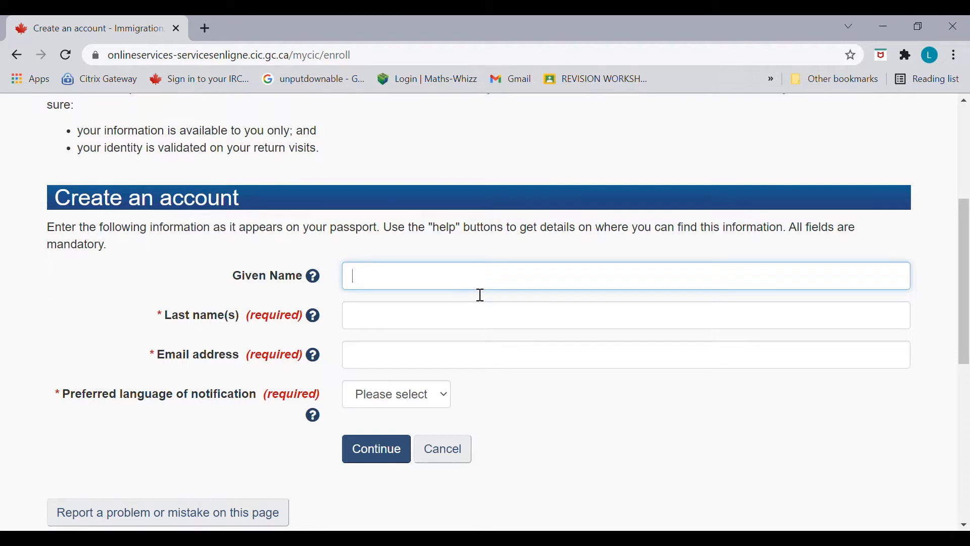
text(Linob)
click(439, 324)
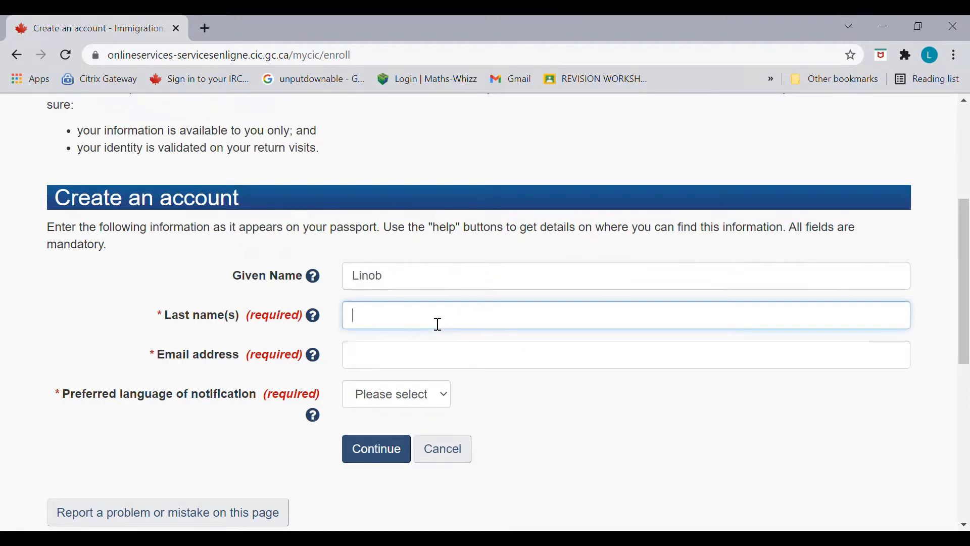
text(talk)
key(BackSpace)
text(Talks)
Step: Add the e-mail address, choose English as the notification language, and submit the account details
click(372, 363)
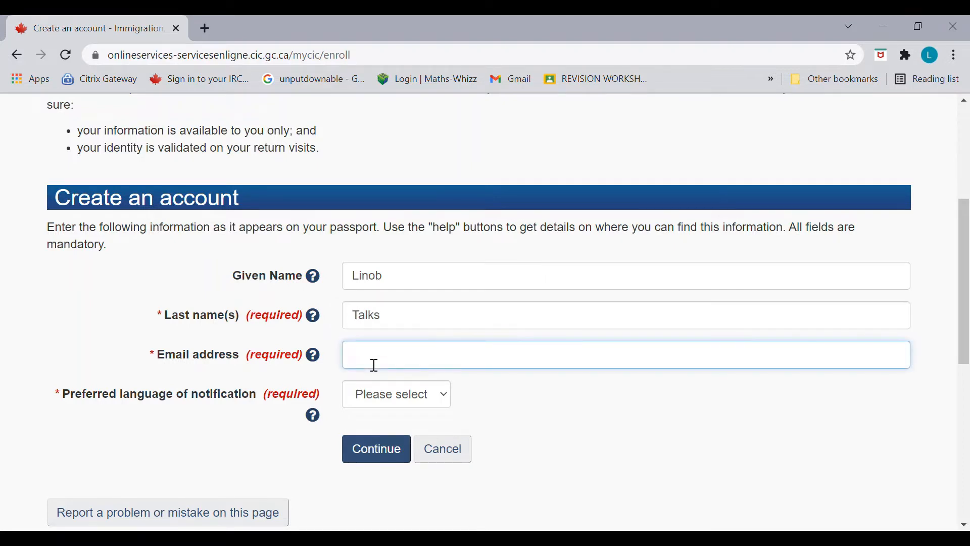
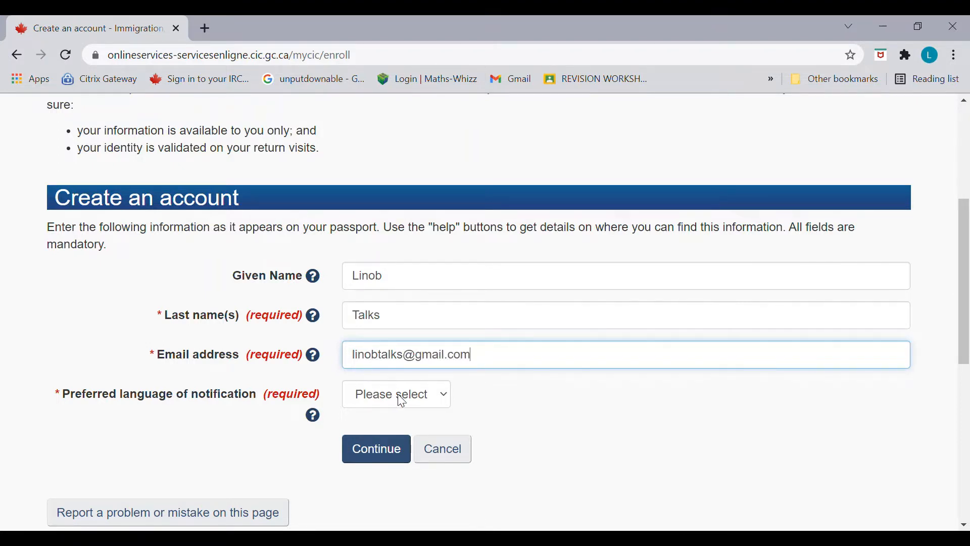
key(Tab)
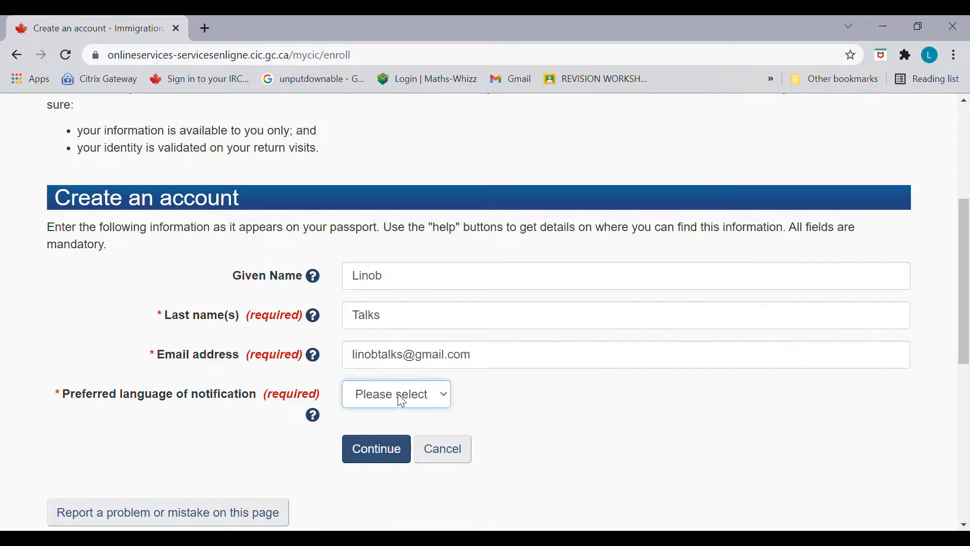
key(Down)
click(401, 457)
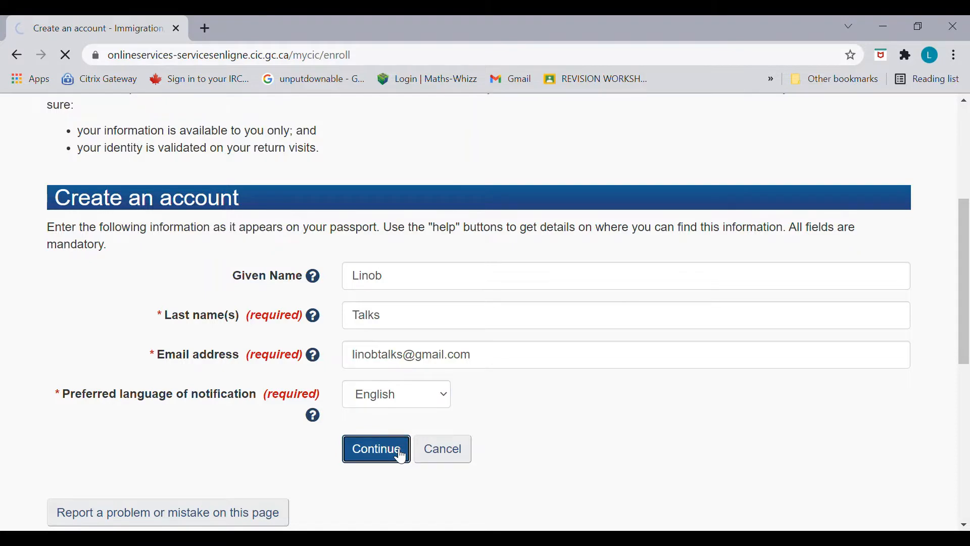
drag(968, 194, 963, 254)
Step: Fill in the first two security questions, 'Favourite place' and 'favourite food', with their answers
click(383, 283)
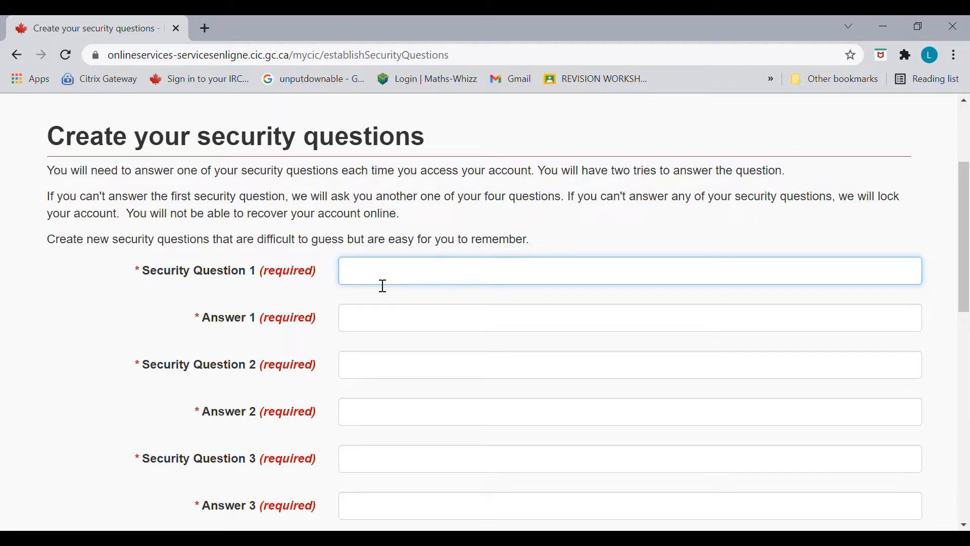
text(Favourite place)
click(381, 323)
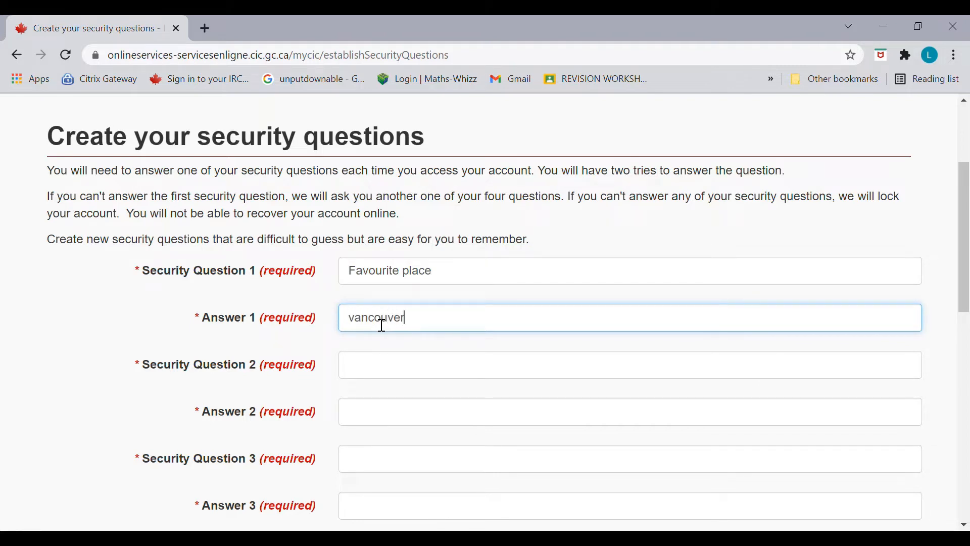
click(404, 371)
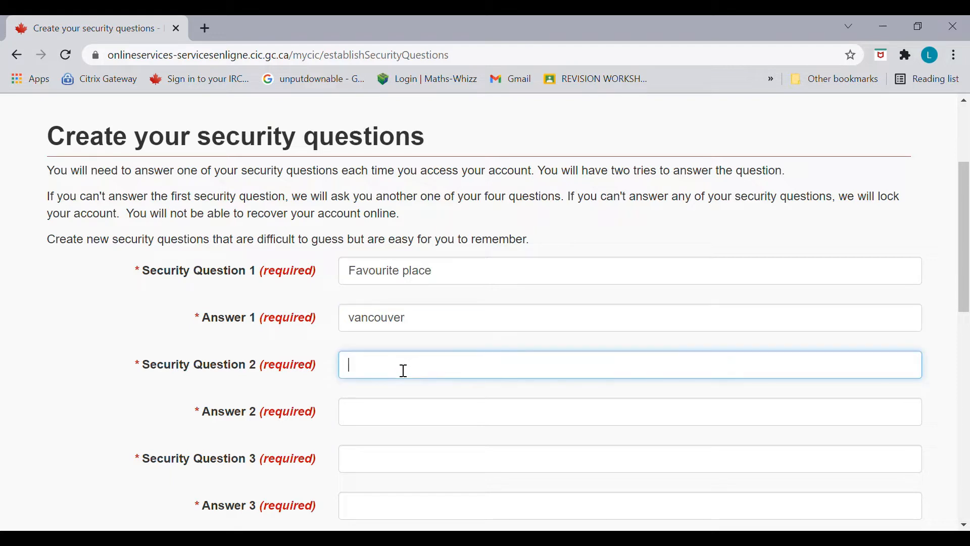
text(favourite food)
click(401, 417)
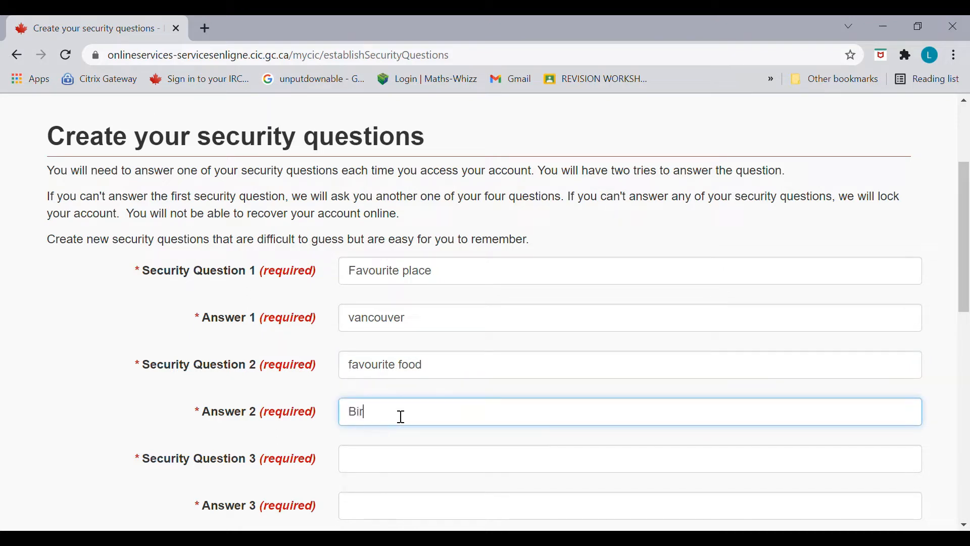
Step: Enter the third and fourth security questions with their answers and submit the form
scroll(967, 303, down, 2)
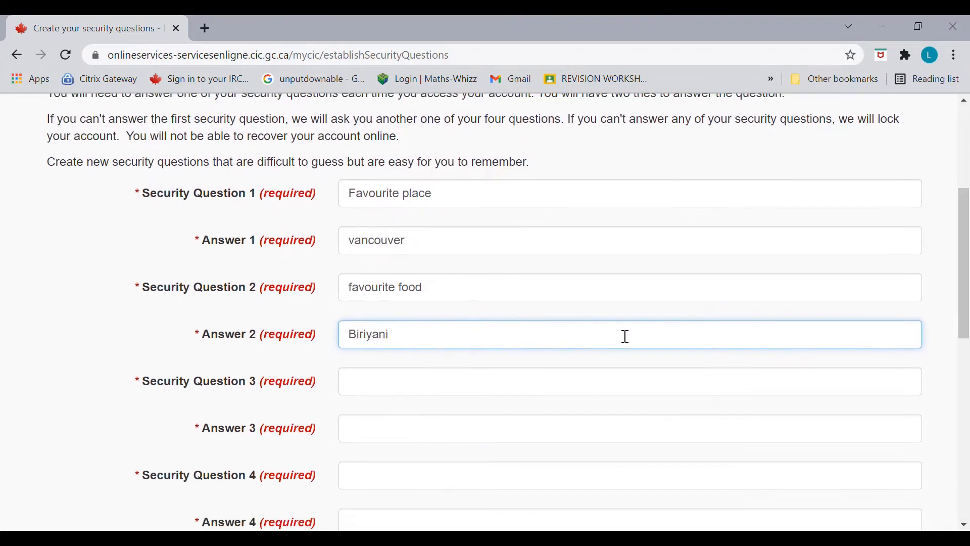
click(435, 394)
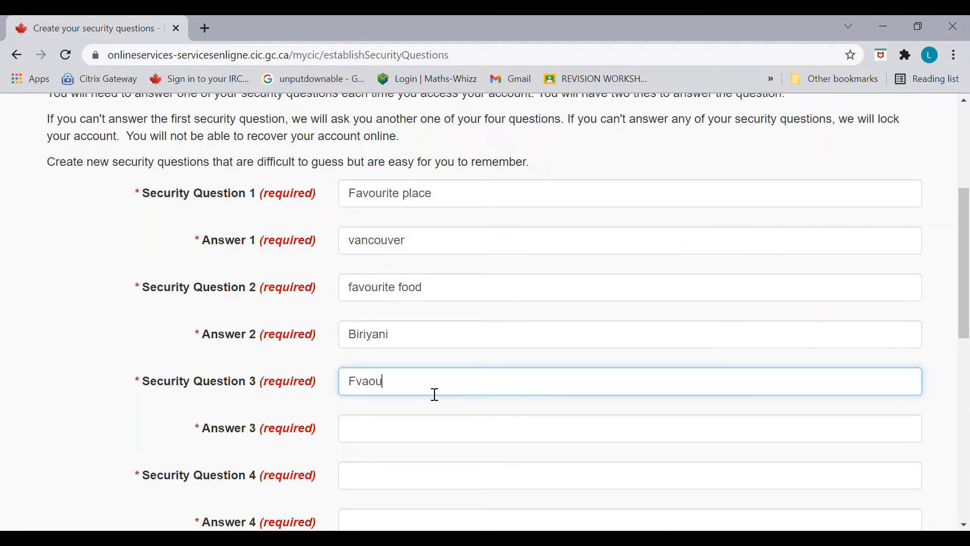
text(Fvaourite movie)
click(426, 427)
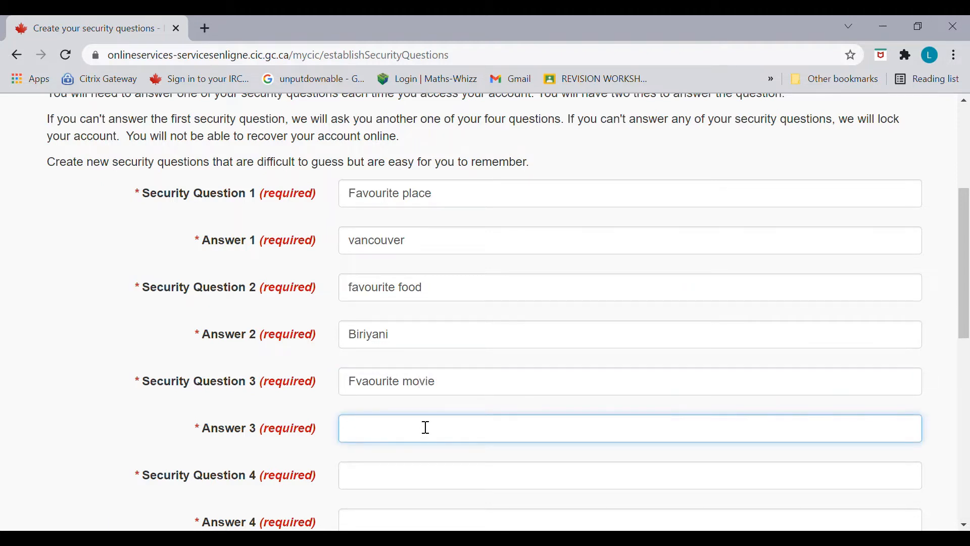
click(400, 487)
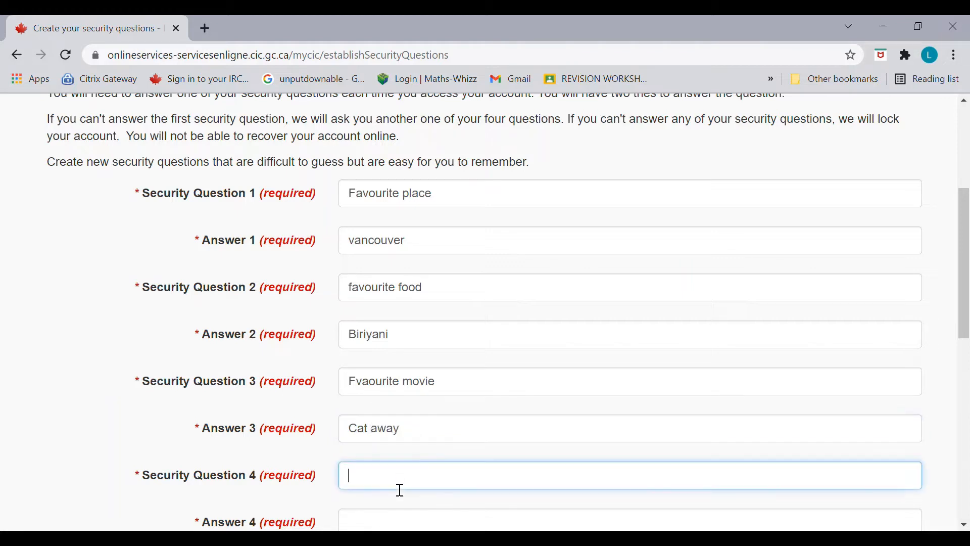
text(Hobby)
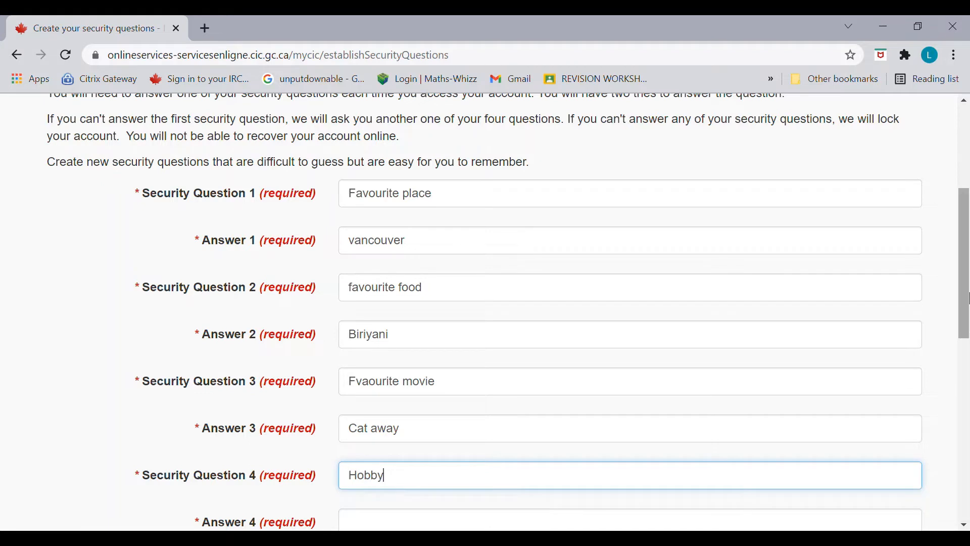
scroll(968, 298, down, 3)
click(522, 404)
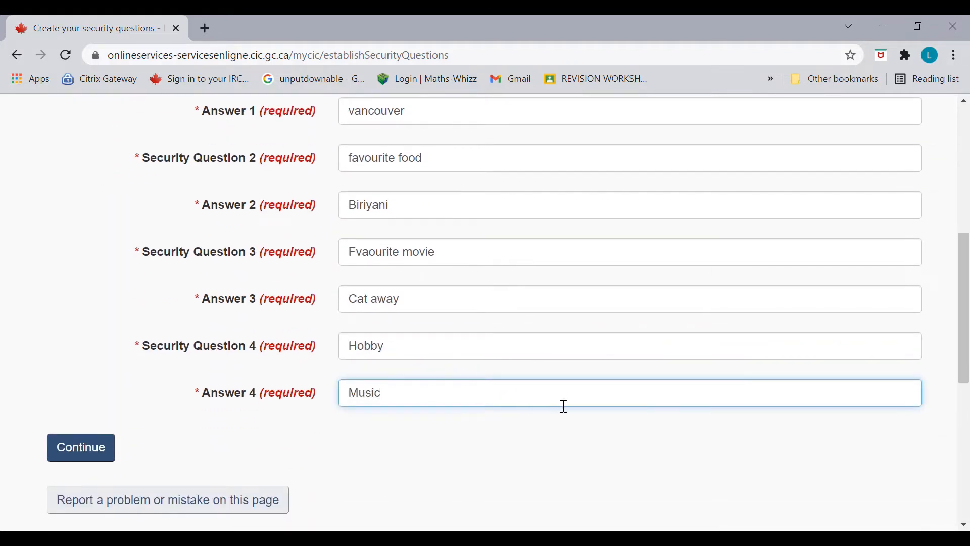
scroll(967, 348, up, 2)
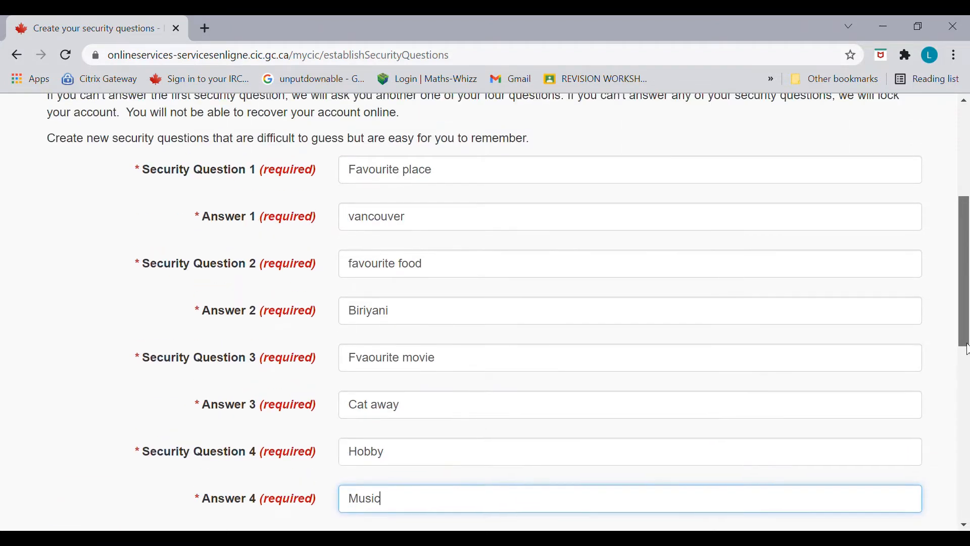
scroll(967, 348, down, 3)
click(99, 420)
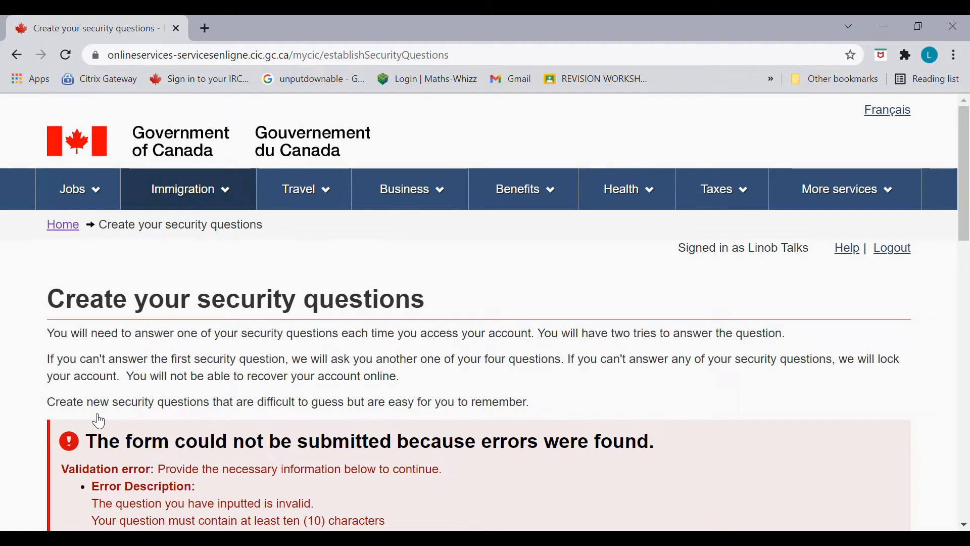
Step: Lengthen the fourth security question by prefixing it with 'favoutite'
scroll(966, 288, down, 3)
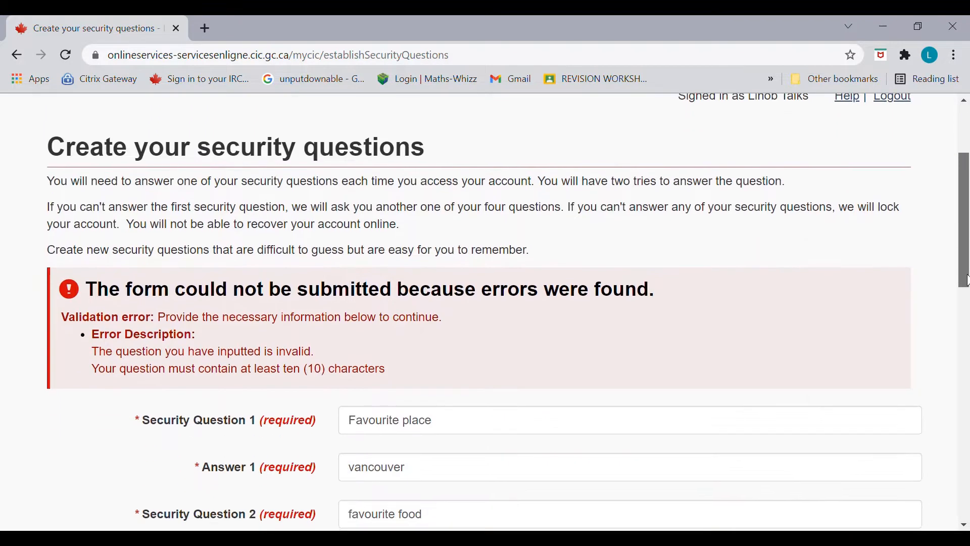
drag(966, 287, 947, 394)
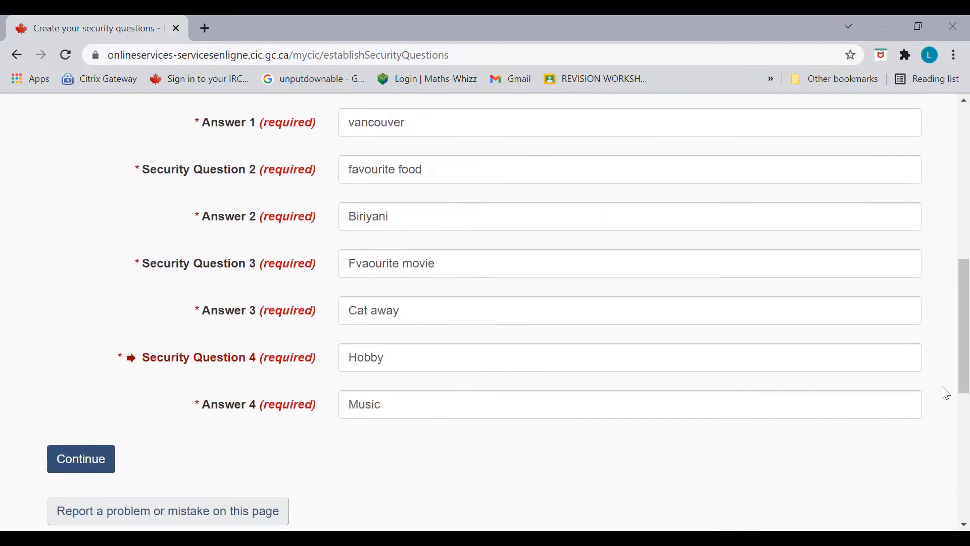
triple_click(943, 376)
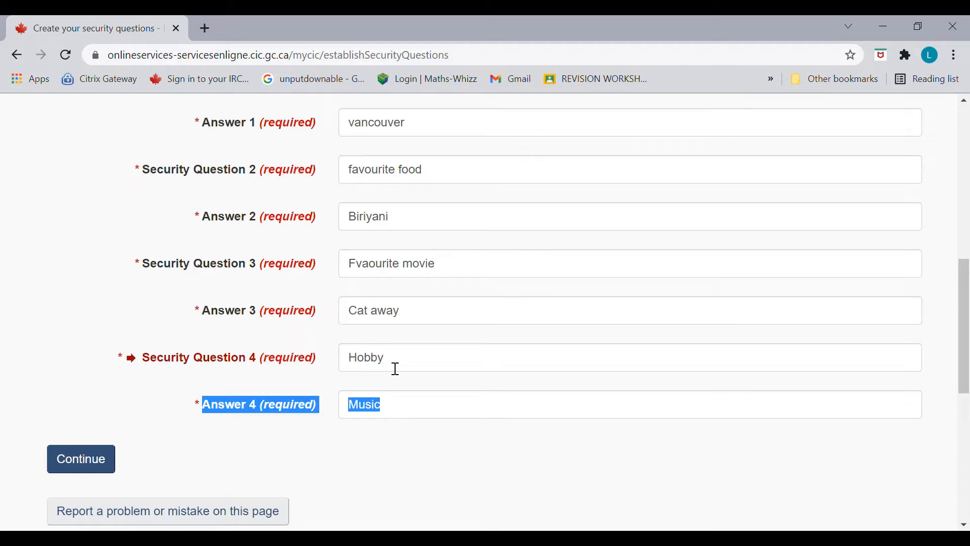
click(361, 367)
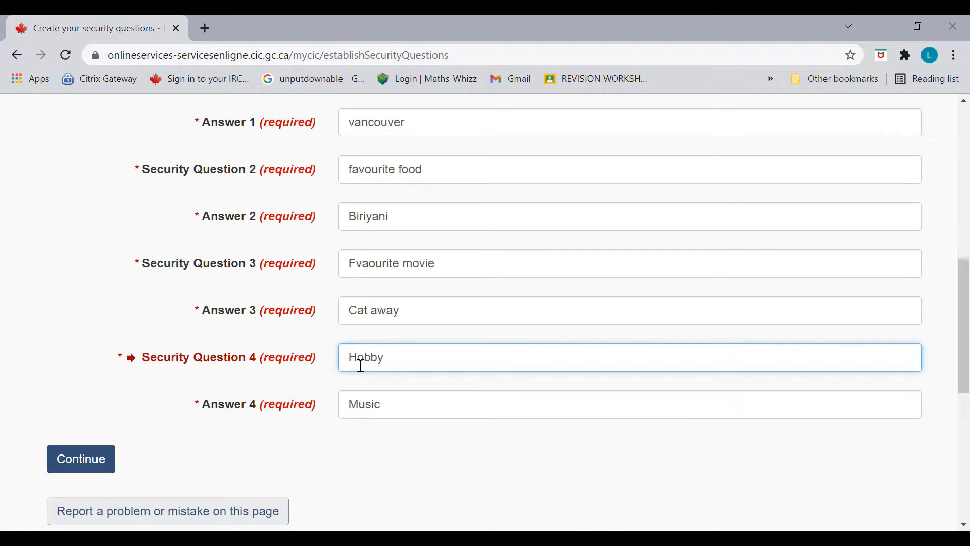
text(favoutite)
Step: Correct the 'Fvaourite' spelling in question 3 and fix its answer, then resubmit
click(376, 268)
key(BackSpace)
key(BackSpace)
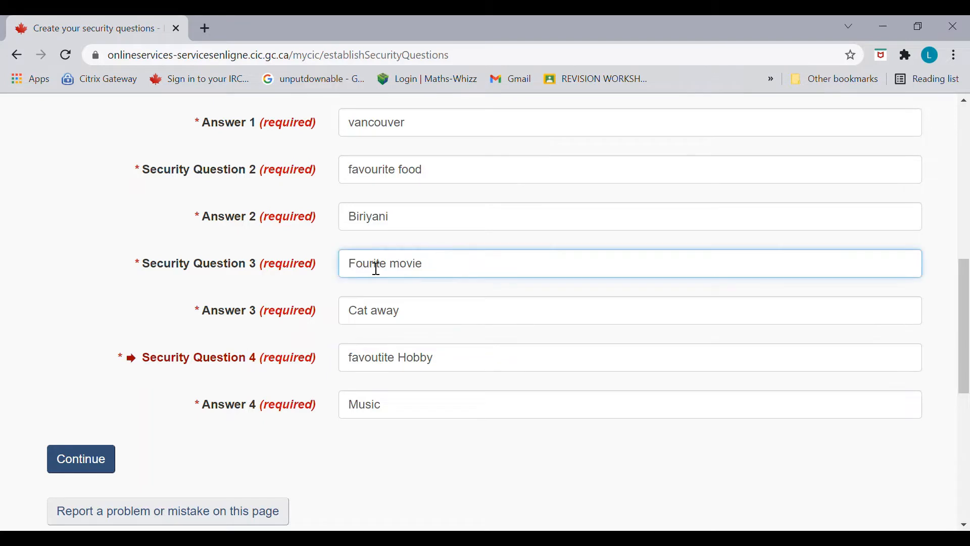
text(av)
click(371, 323)
text(s)
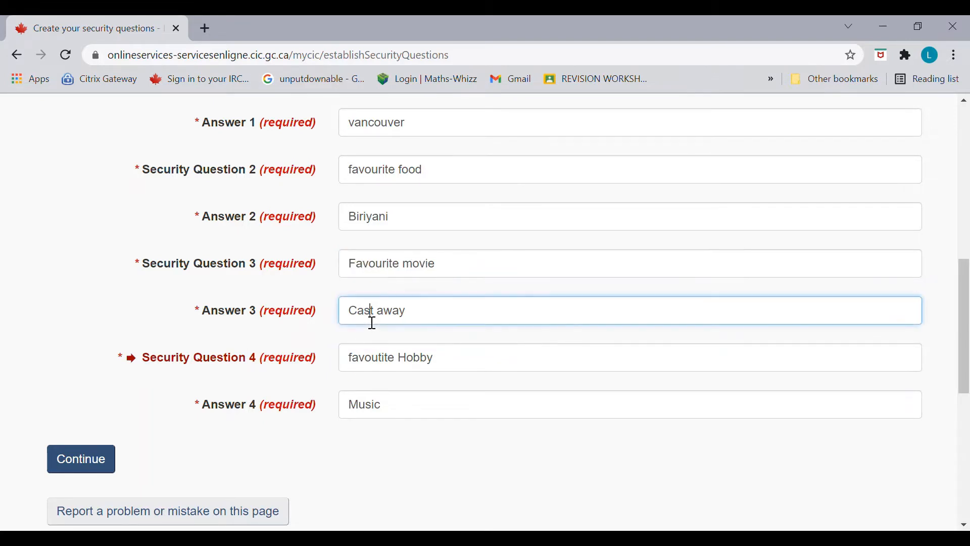
click(88, 458)
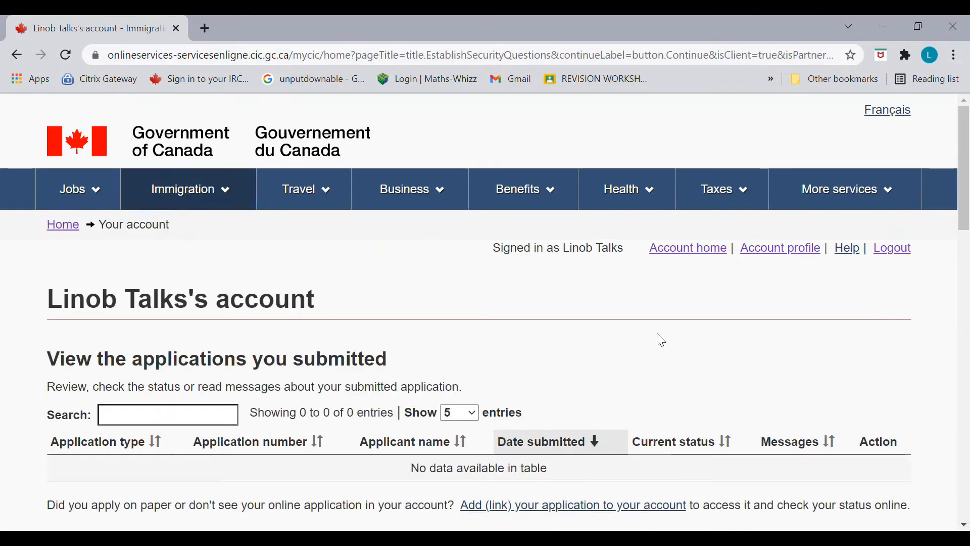
Step: Choose Apply to come to Canada and start Express Entry without a Personal Reference Code
drag(968, 146, 968, 287)
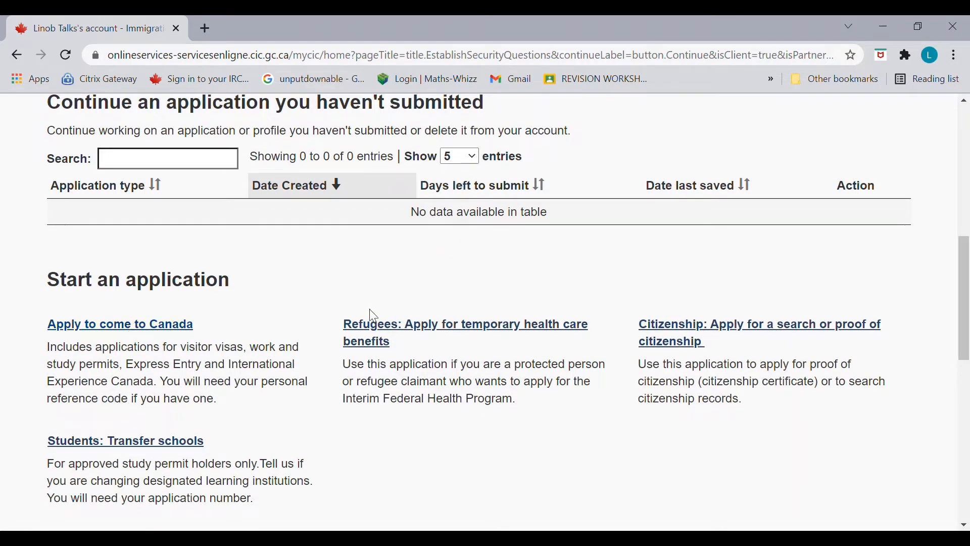
mouse_move(968, 272)
mouse_down()
mouse_move(968, 195)
mouse_move(967, 268)
mouse_up()
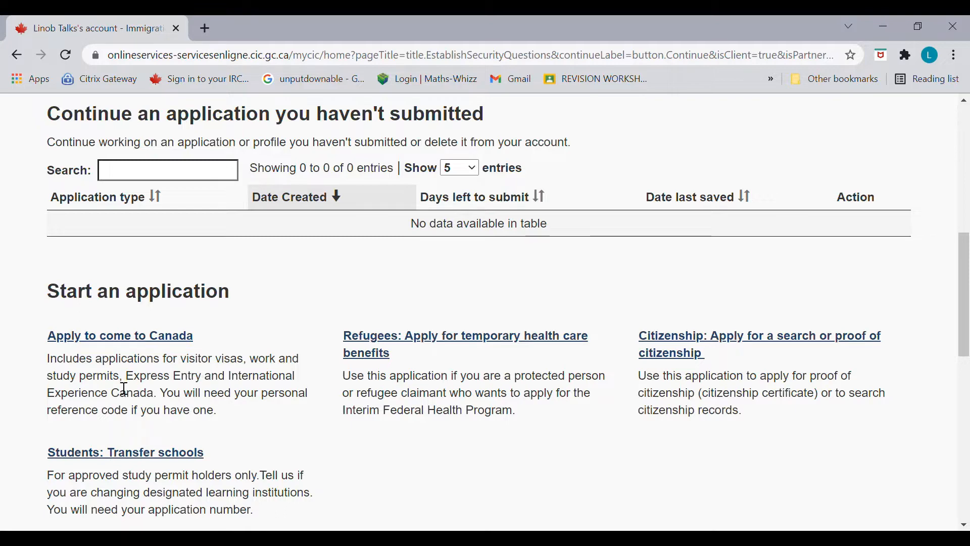
click(171, 339)
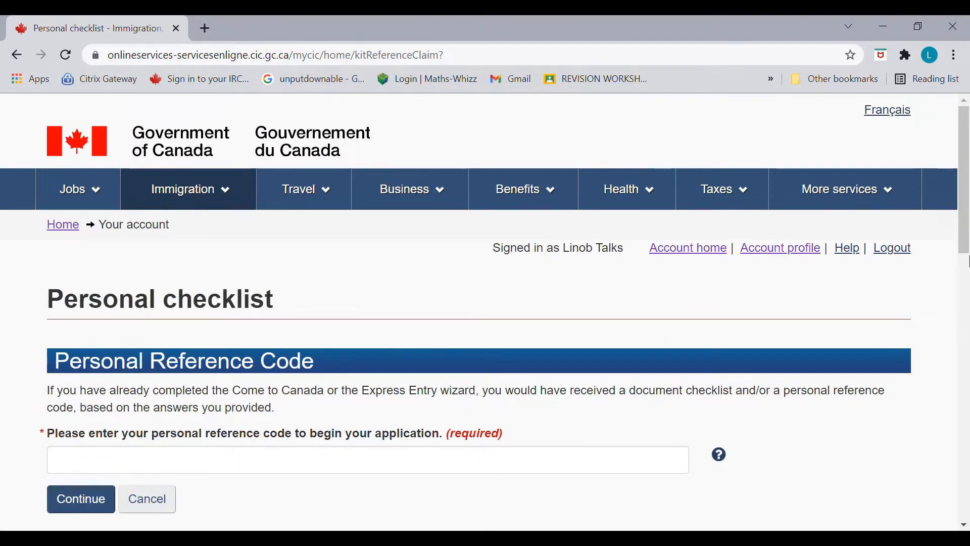
drag(967, 239, 967, 310)
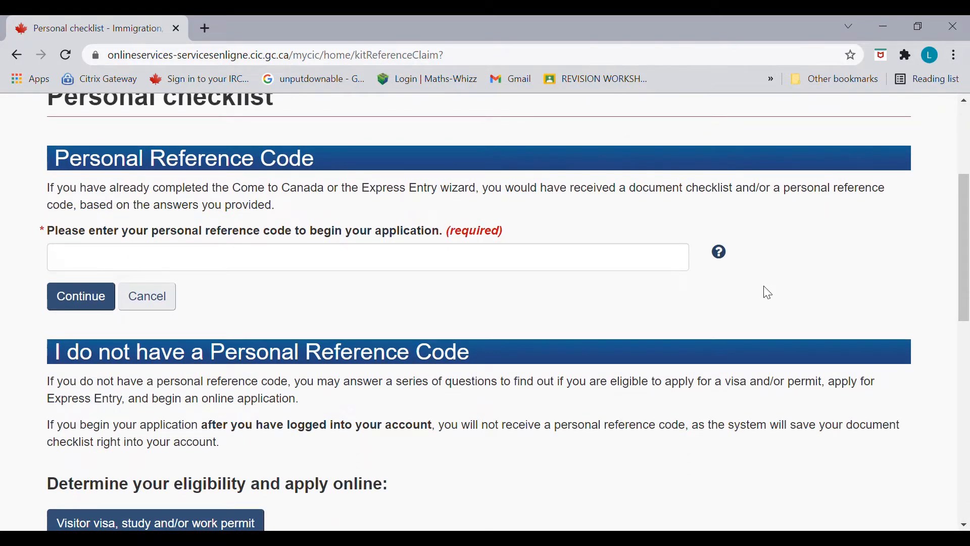
drag(966, 300, 963, 347)
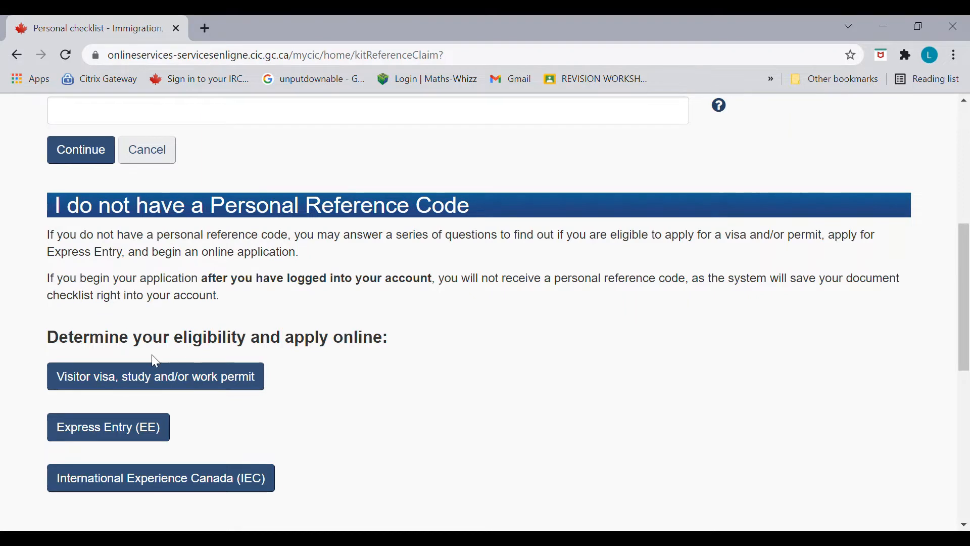
click(150, 434)
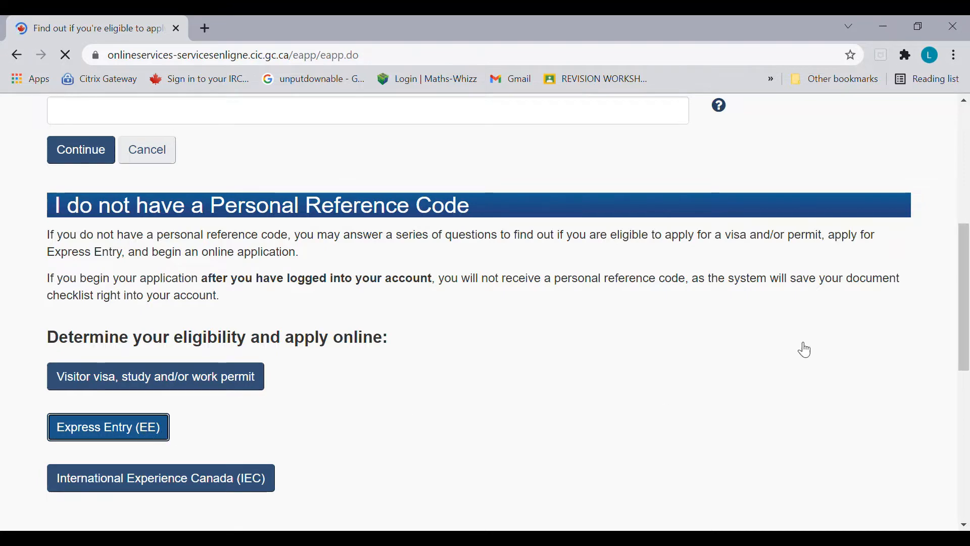
Step: Answer British Columbia for the province and IELTS as the first language test
drag(965, 265, 965, 333)
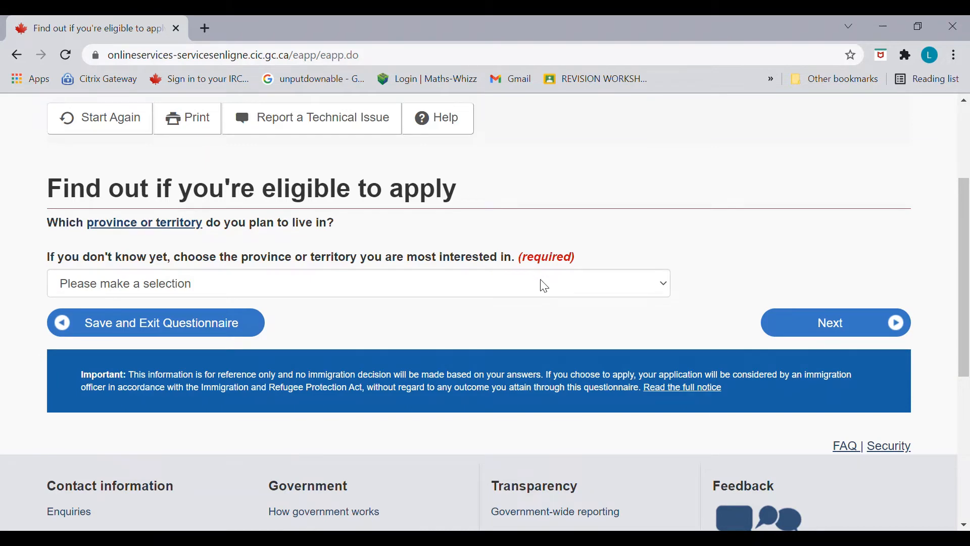
click(717, 233)
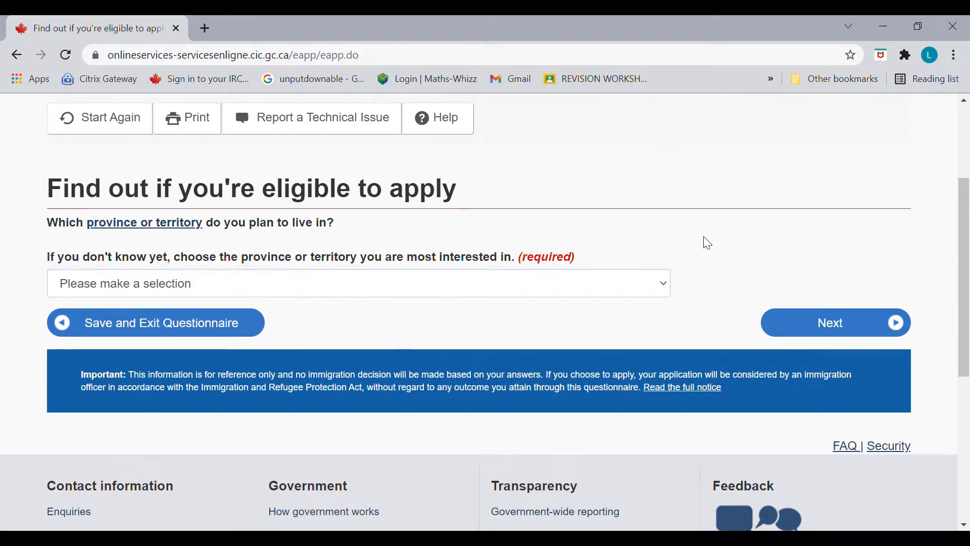
click(298, 284)
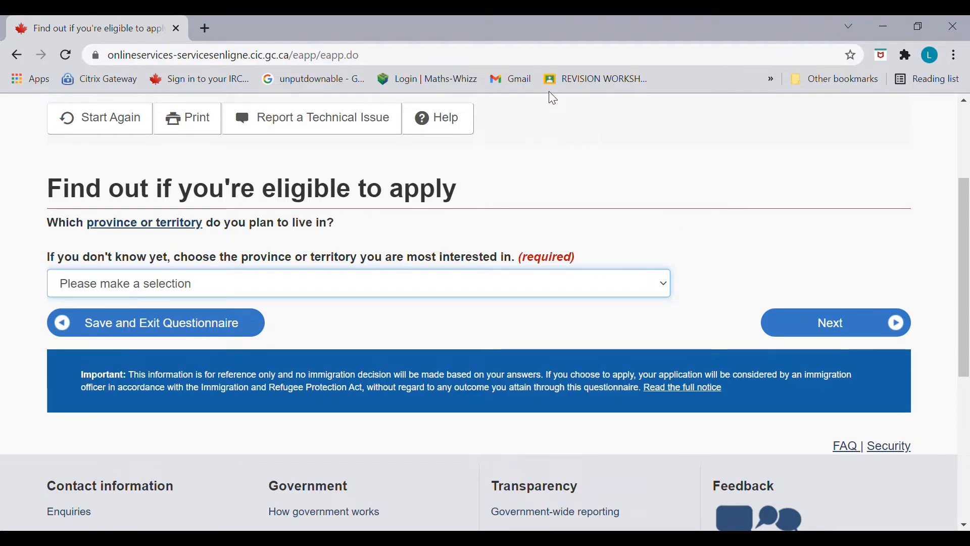
key(b)
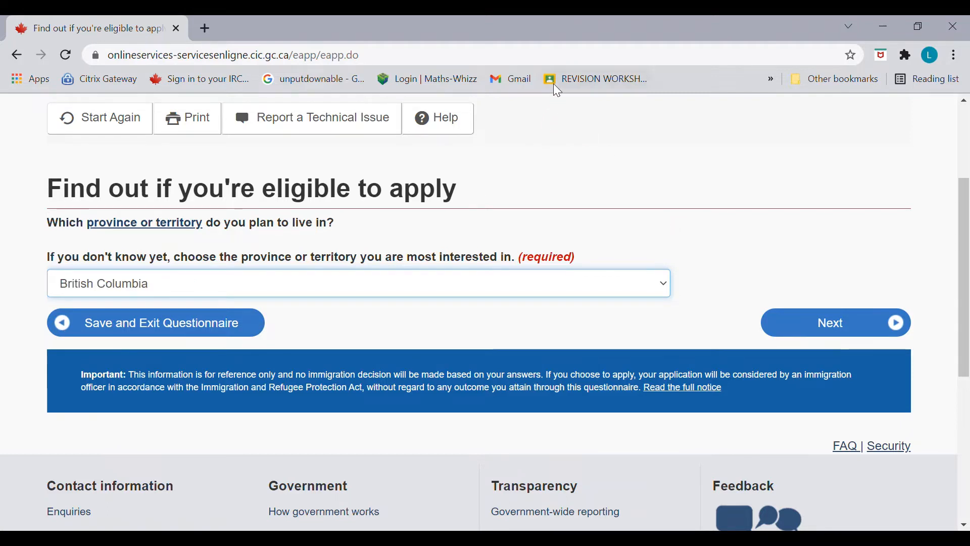
click(853, 327)
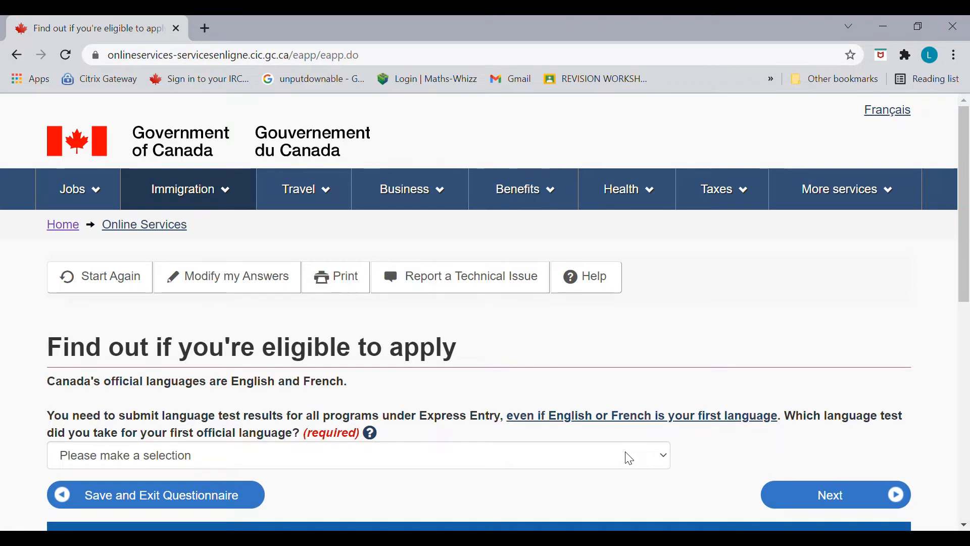
click(629, 459)
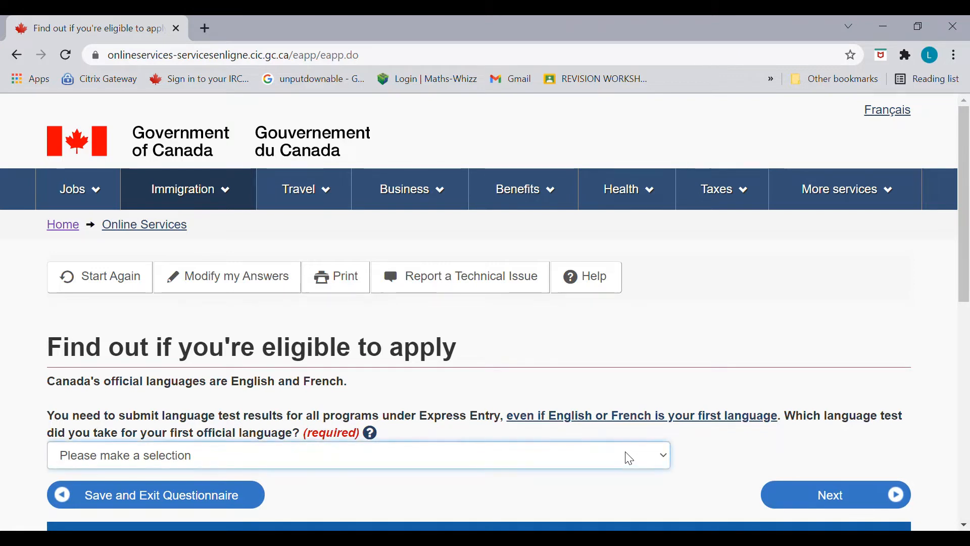
click(600, 357)
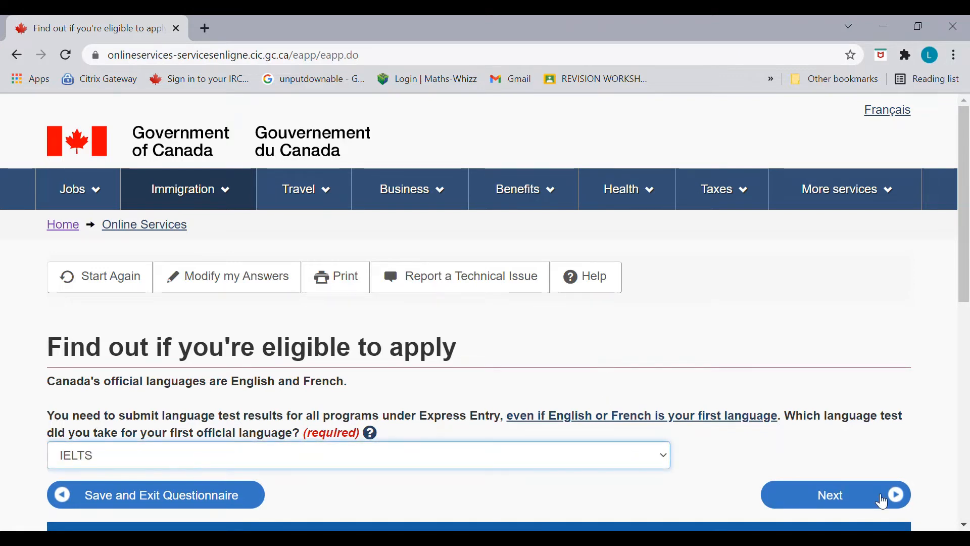
click(866, 500)
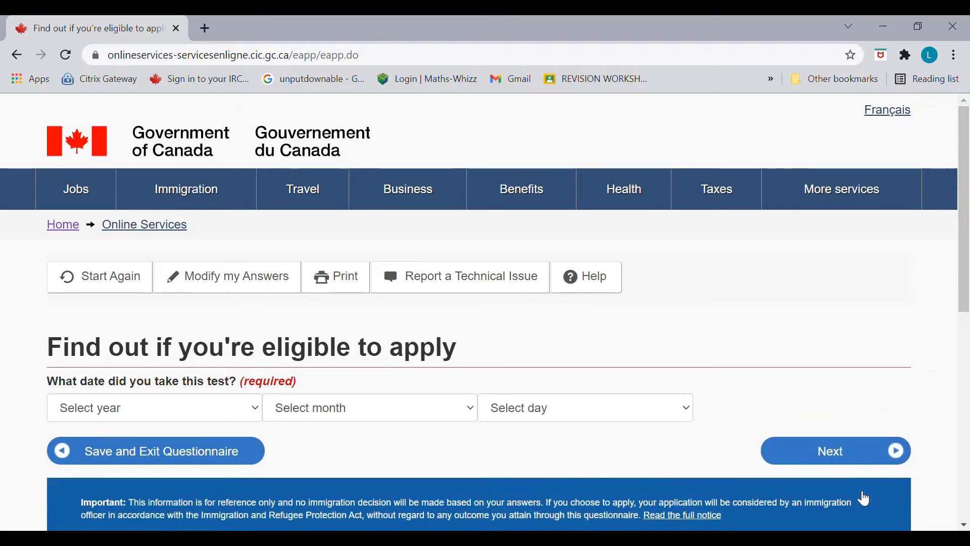
Step: Set the IELTS test date to 09 September 2020 and continue to the score questions
click(219, 409)
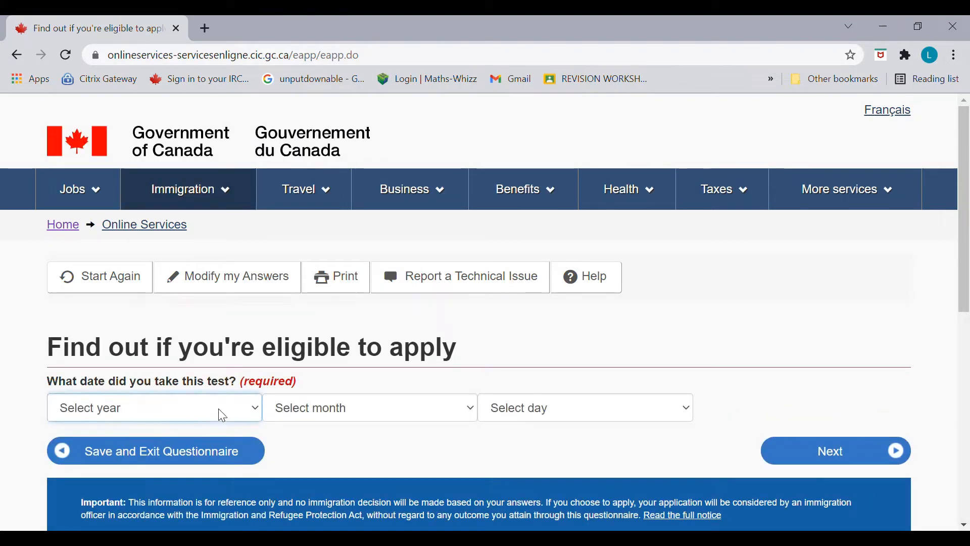
click(167, 72)
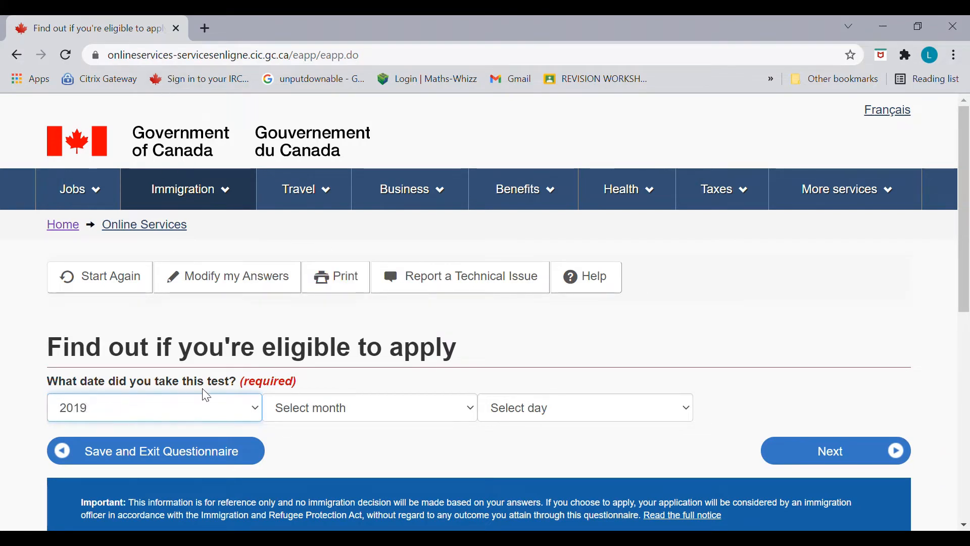
click(228, 415)
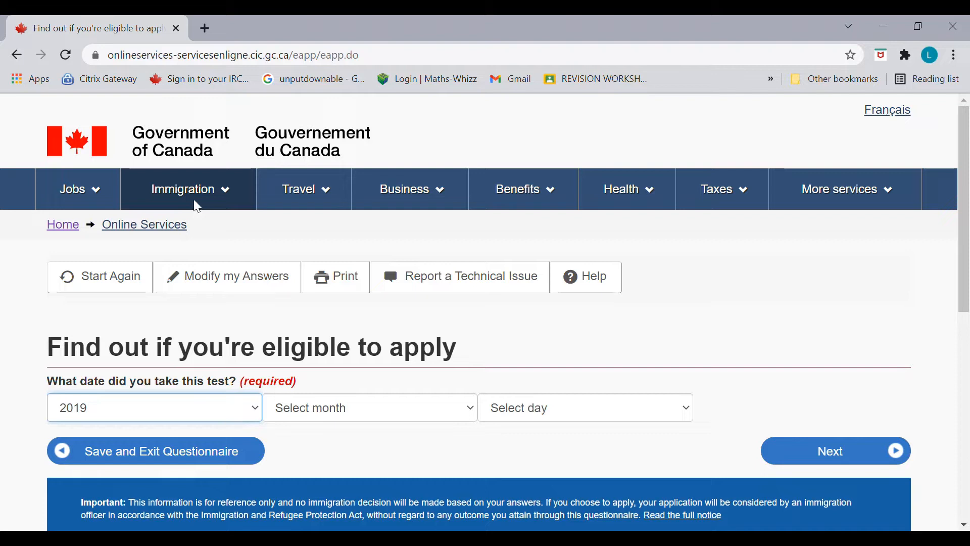
click(198, 74)
click(445, 408)
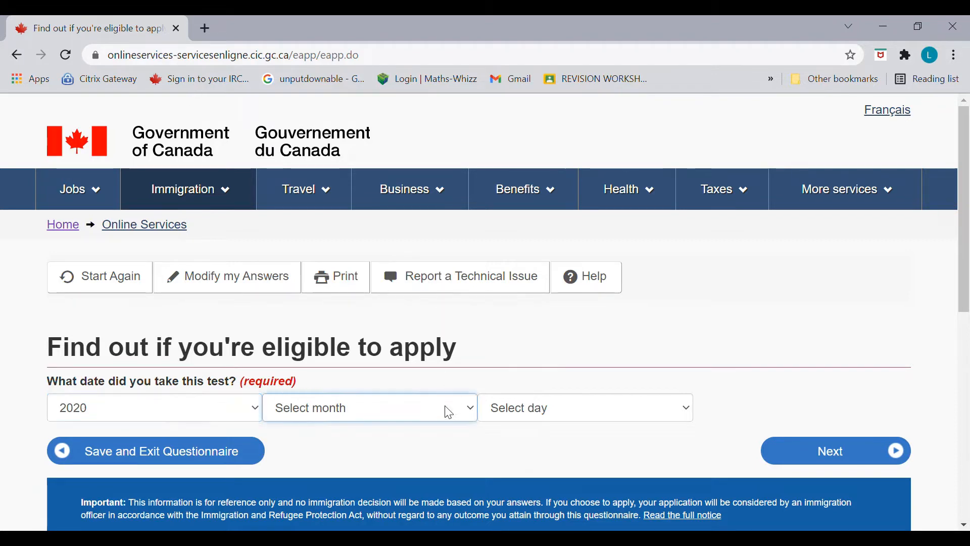
click(402, 314)
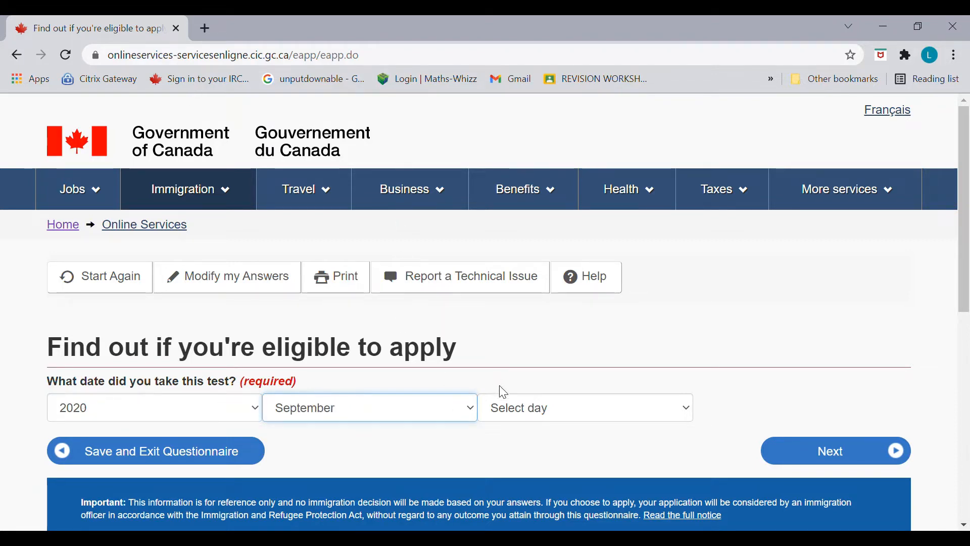
click(545, 408)
click(556, 216)
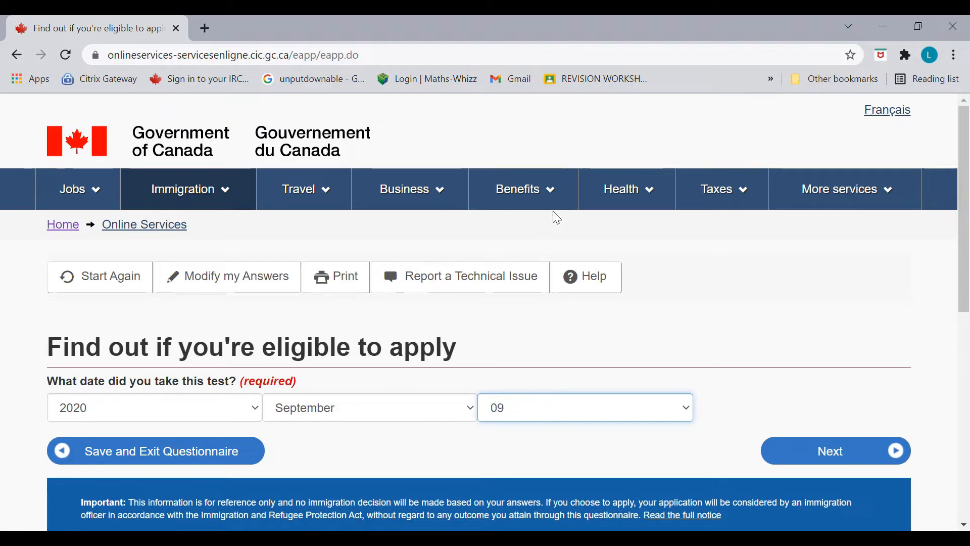
click(826, 448)
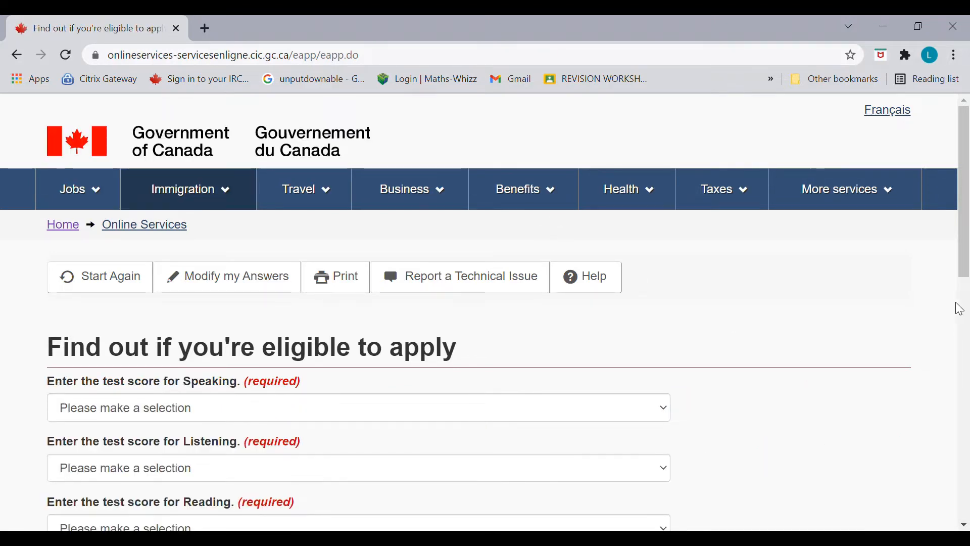
Step: Enter IELTS scores: Speaking 7.5, Listening 7, Reading 7, Writing 8, and submit
drag(966, 273, 968, 332)
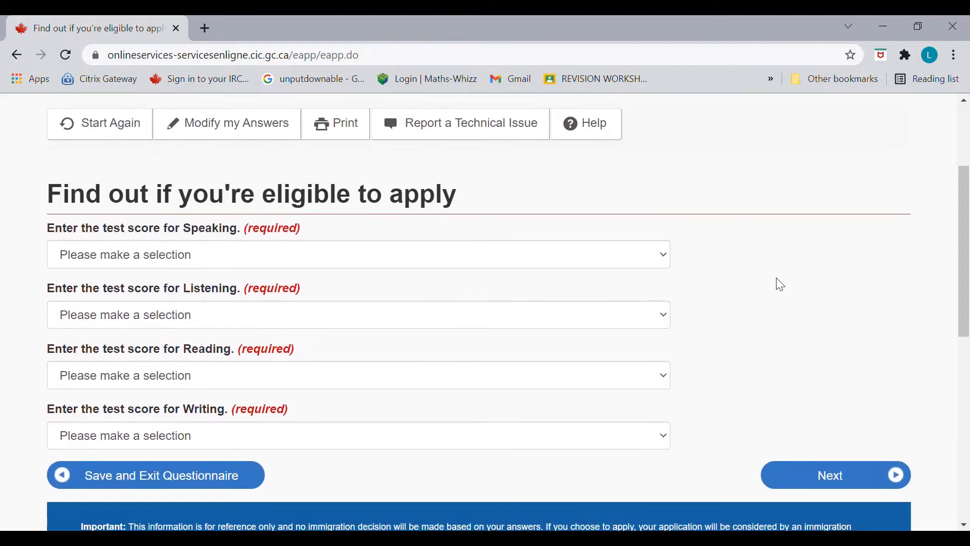
click(627, 262)
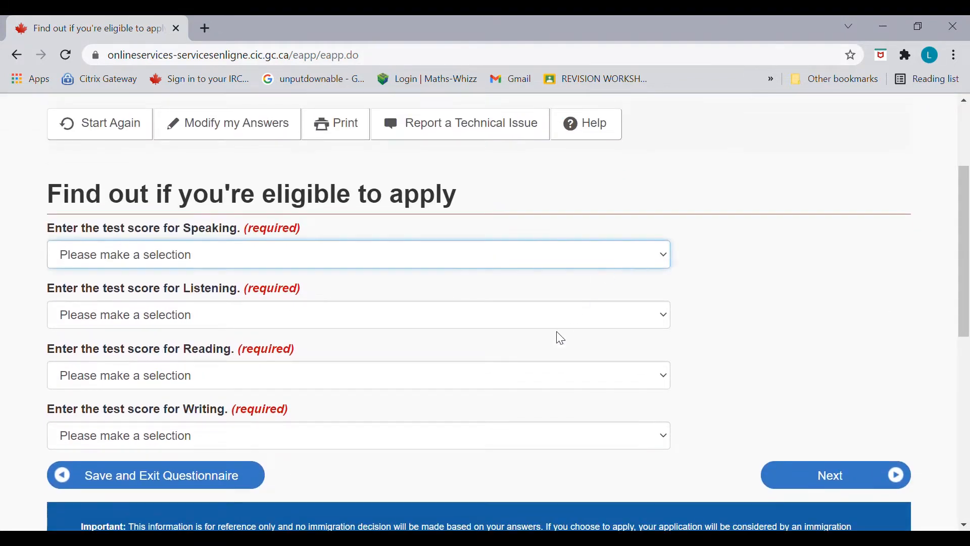
click(552, 378)
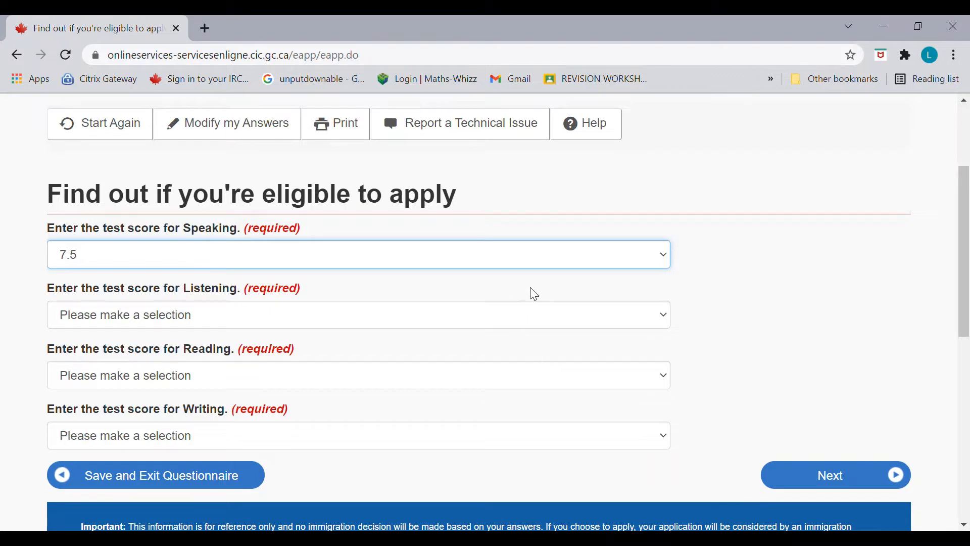
click(533, 324)
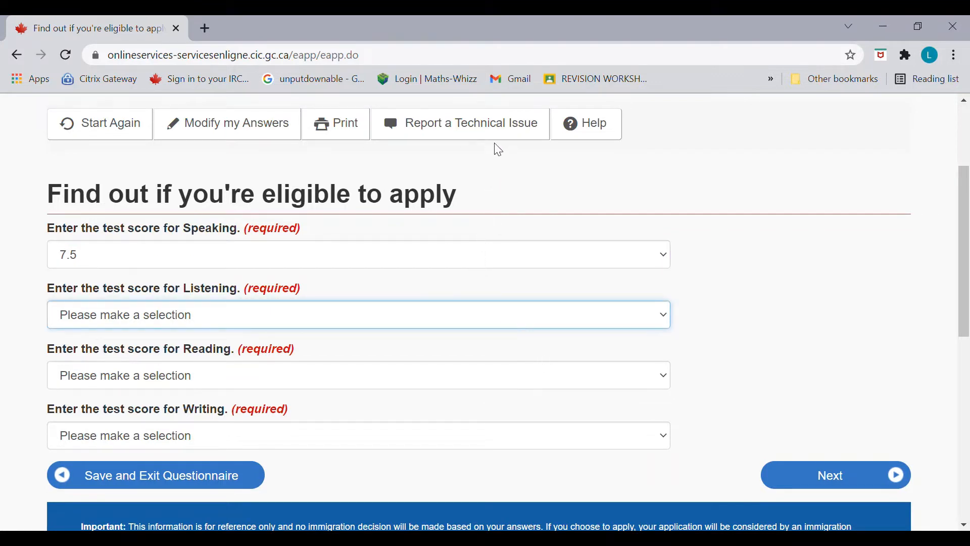
key(7)
key(Tab)
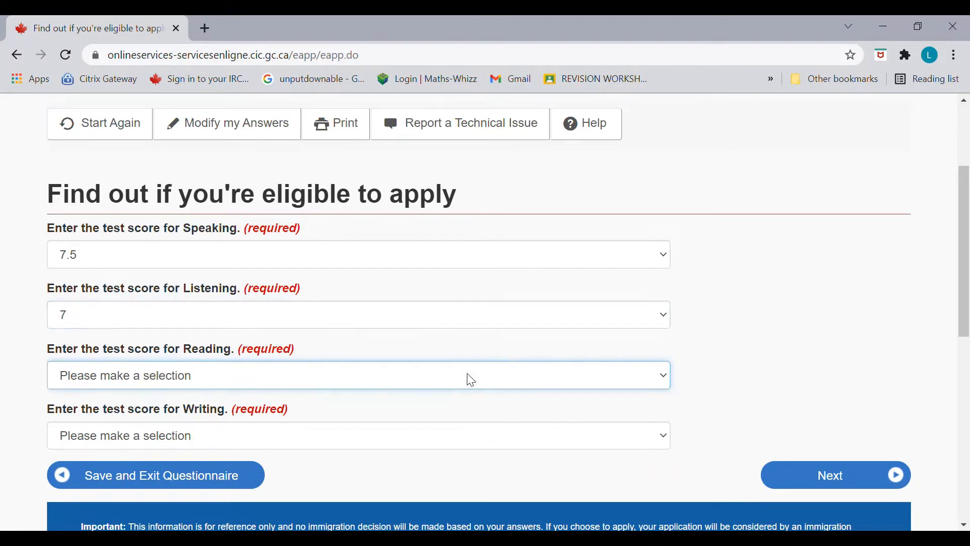
key(7)
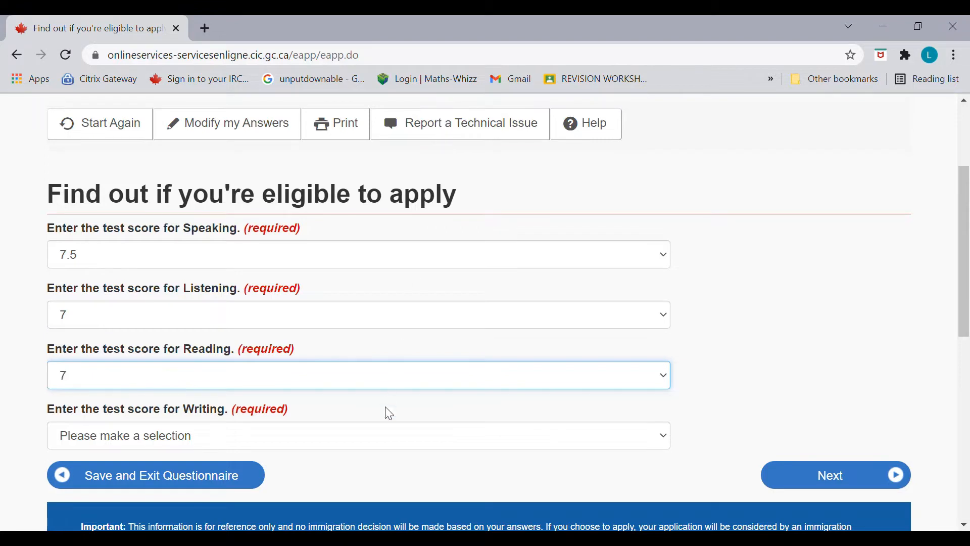
key(Tab)
key(8)
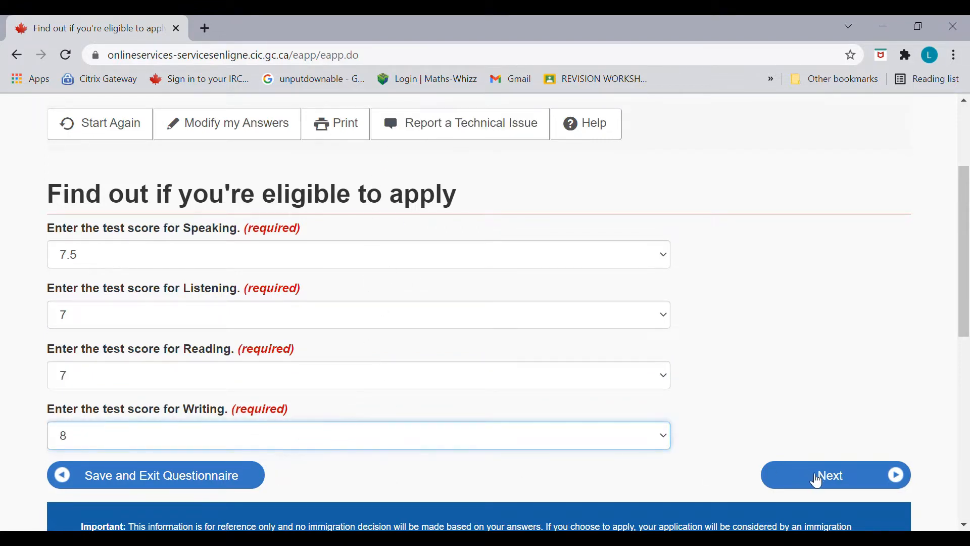
click(817, 479)
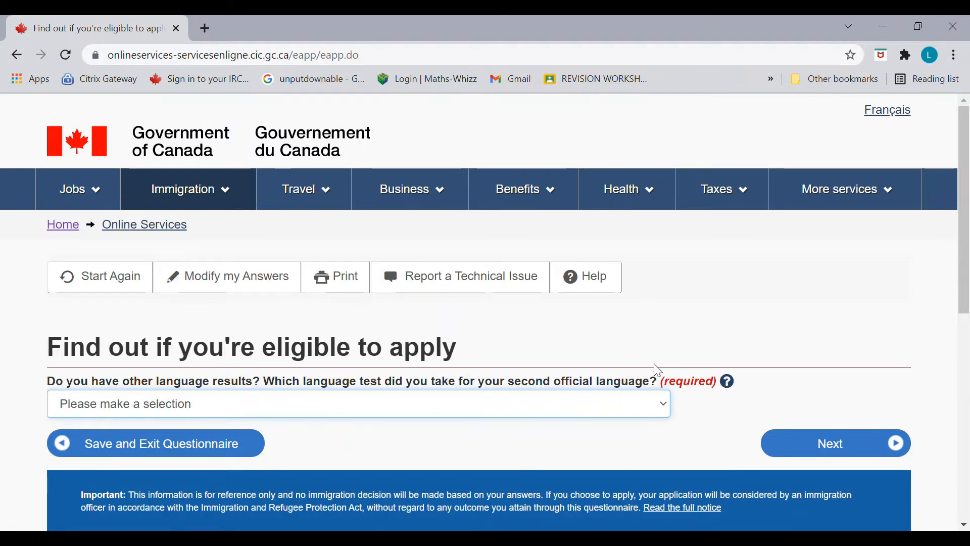
Step: Answer None for a second official language test and continue
click(783, 388)
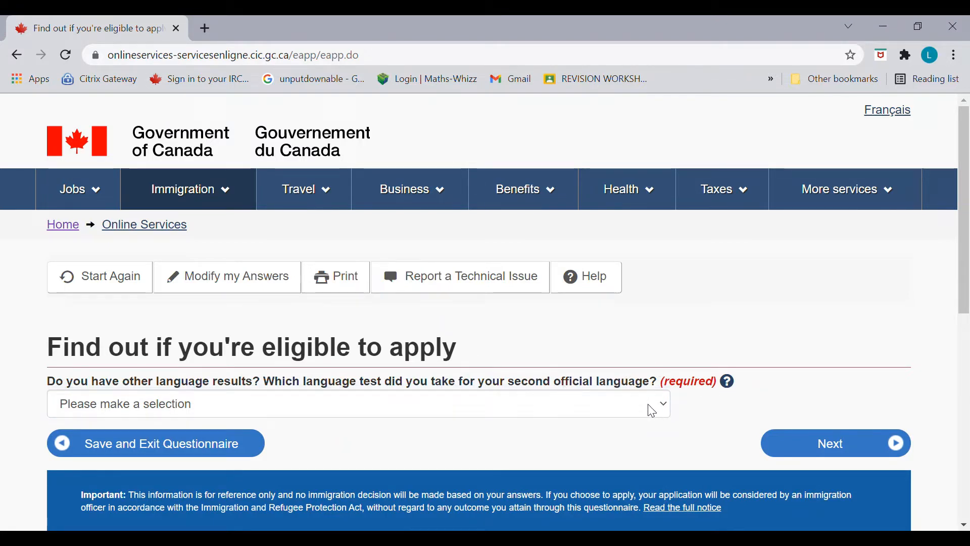
click(617, 409)
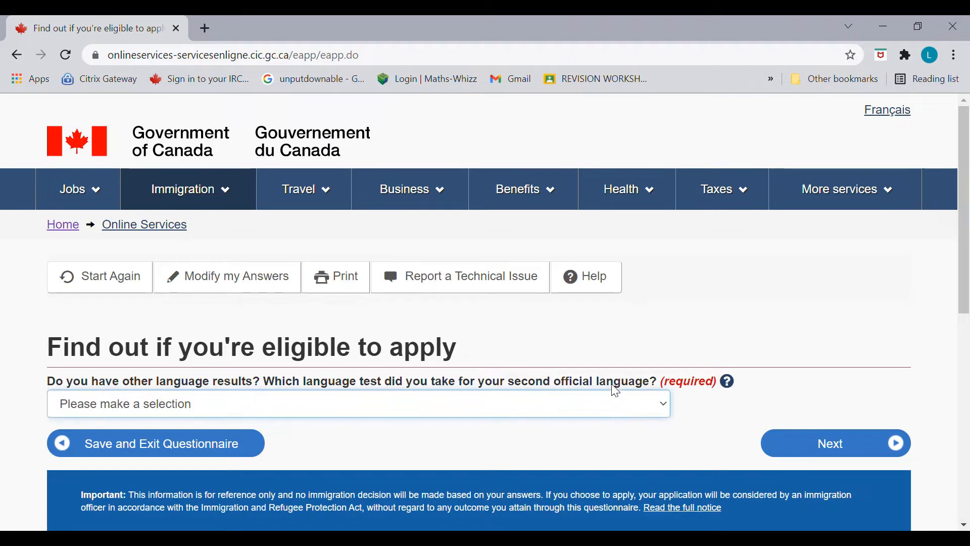
click(617, 277)
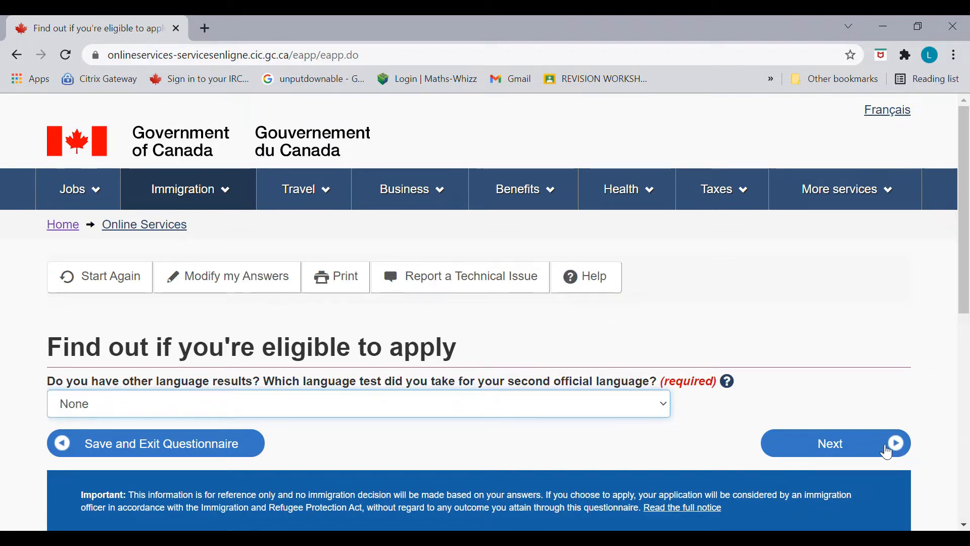
click(890, 453)
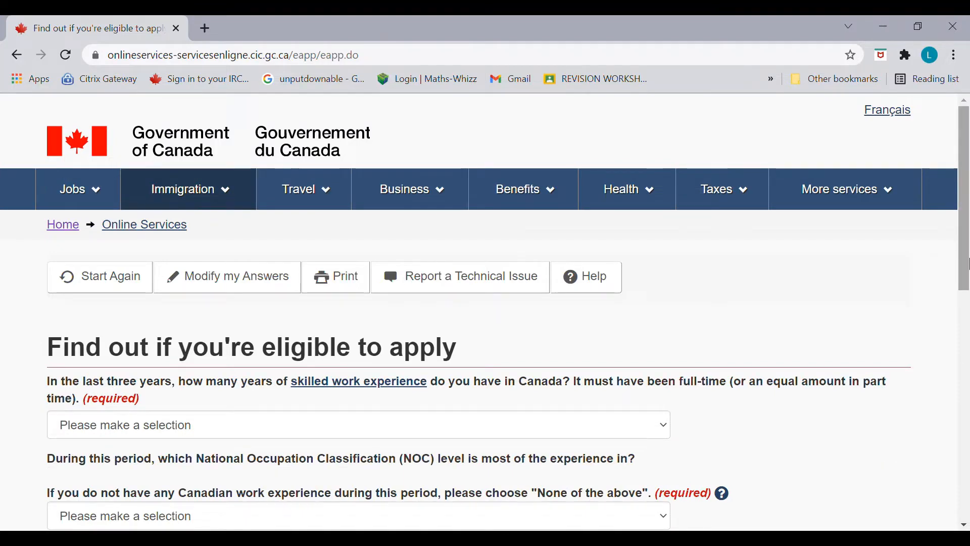
Step: Choose None for Canadian skilled work experience and None of the above for NOC level
drag(966, 240, 966, 307)
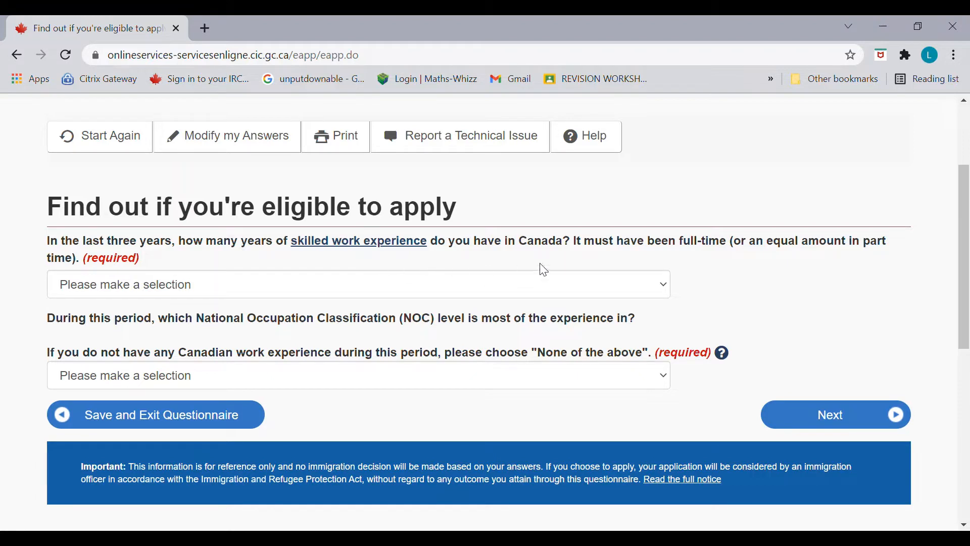
click(586, 286)
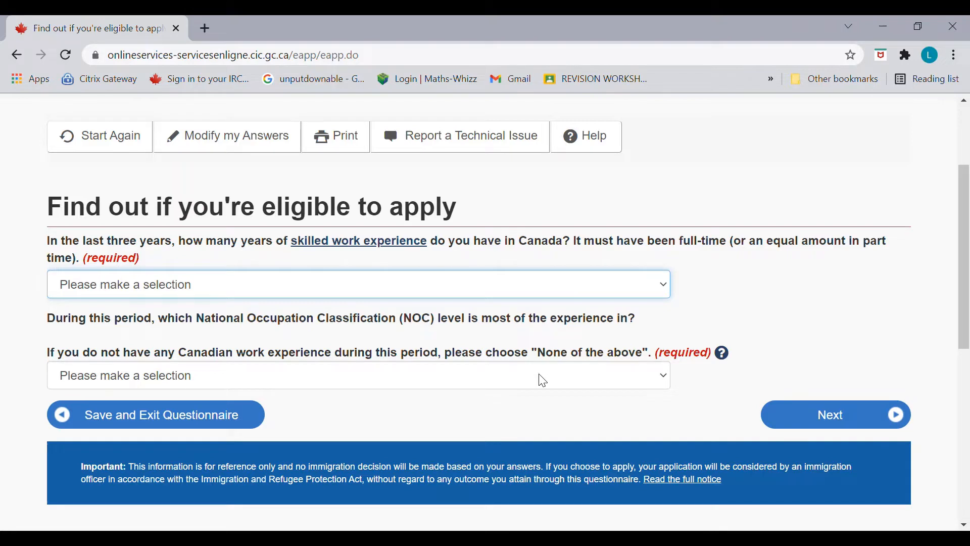
key(Down)
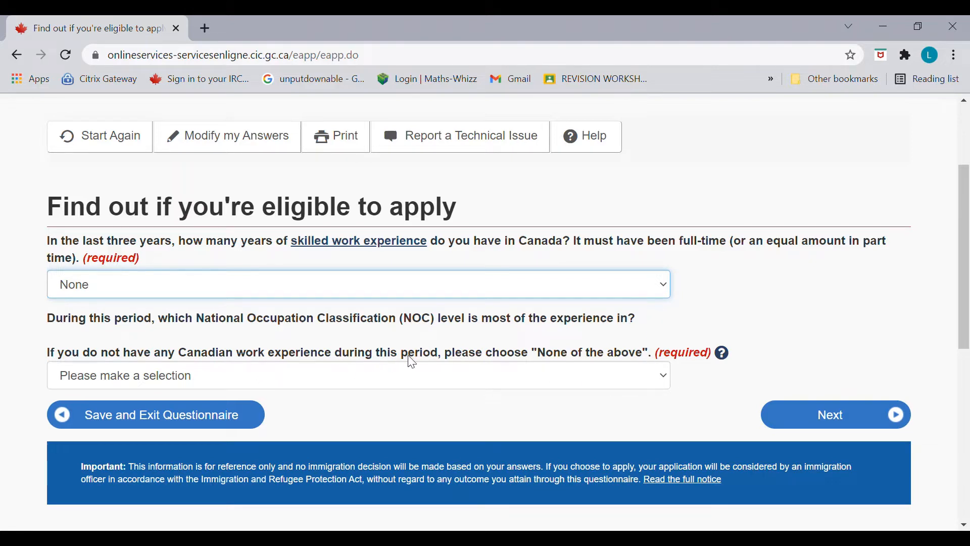
click(606, 383)
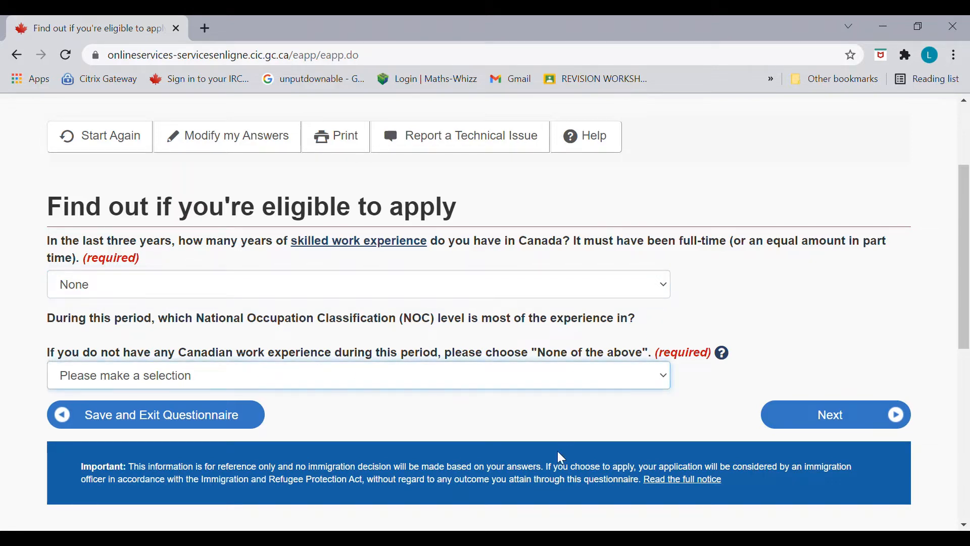
click(541, 499)
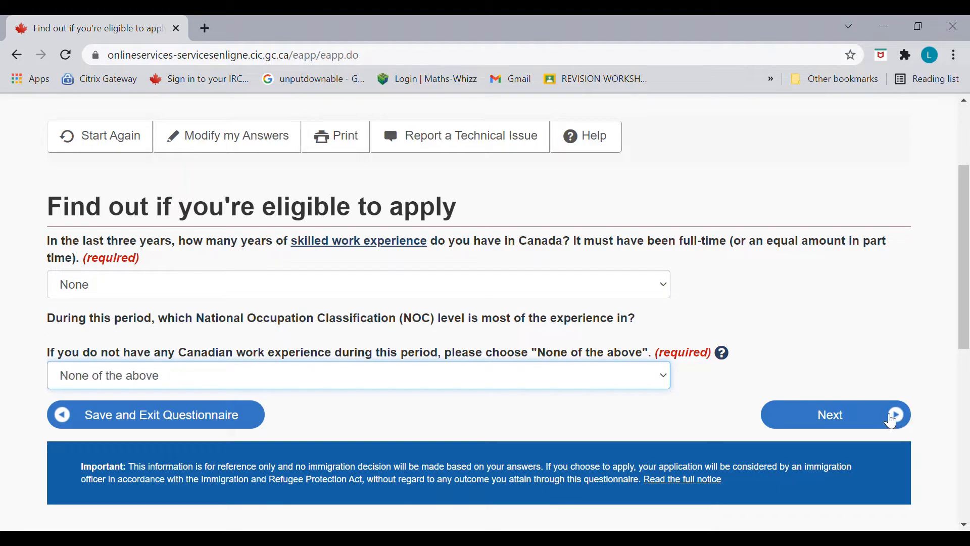
click(891, 420)
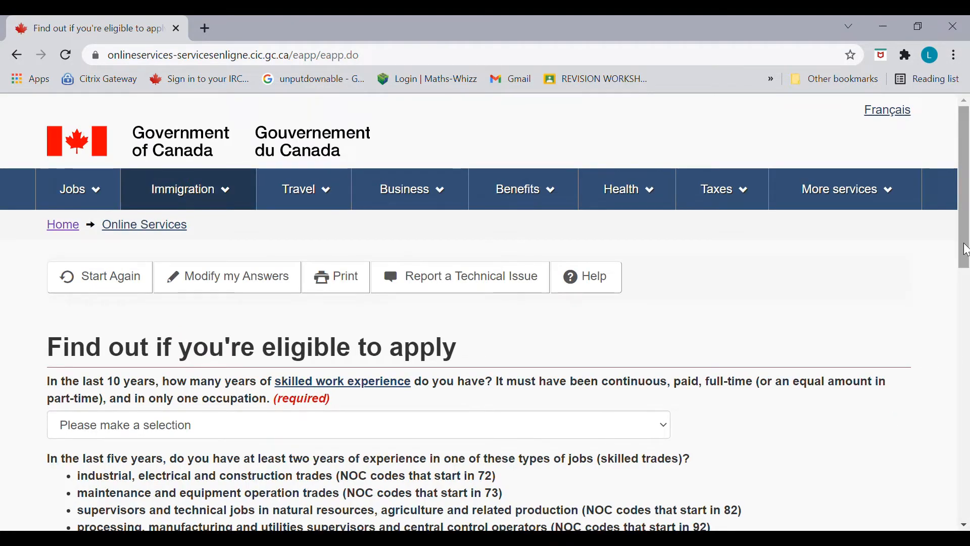
Step: Select 'Six or more' years of skilled work and 'None' for skilled trades, then submit
drag(965, 250, 967, 319)
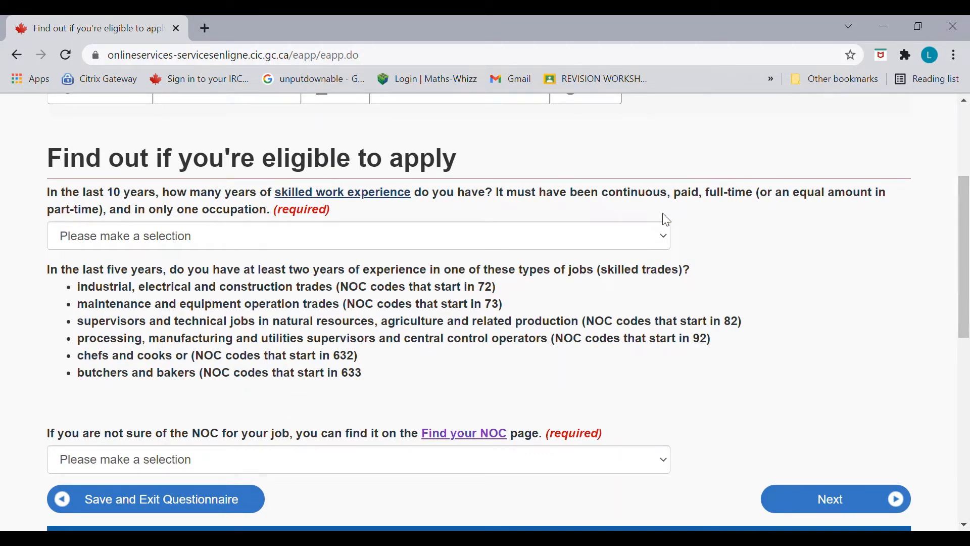
key(ctrl+f)
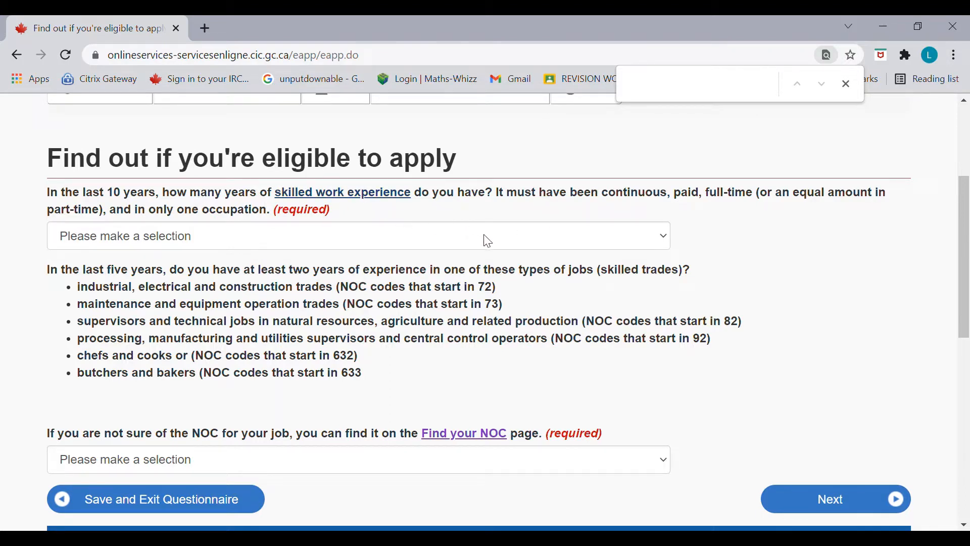
click(504, 241)
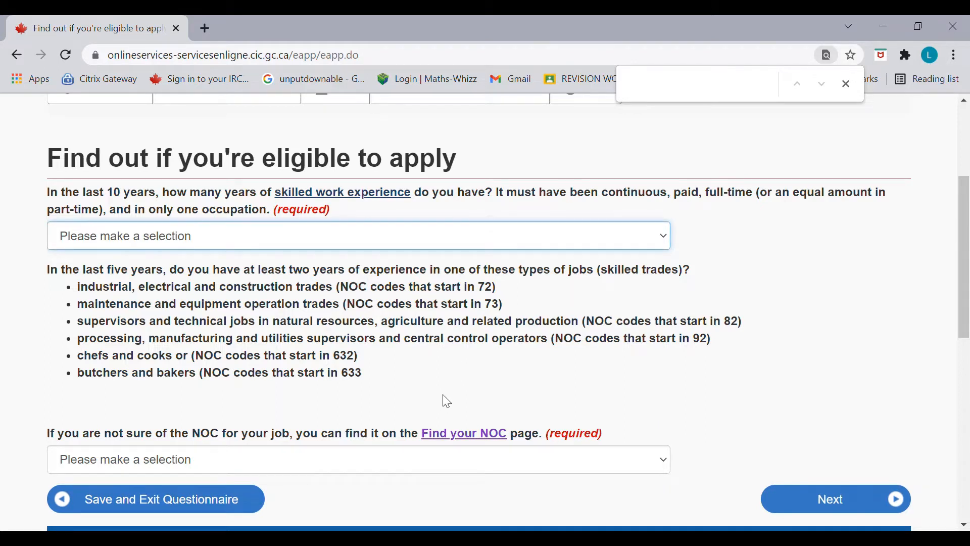
click(445, 410)
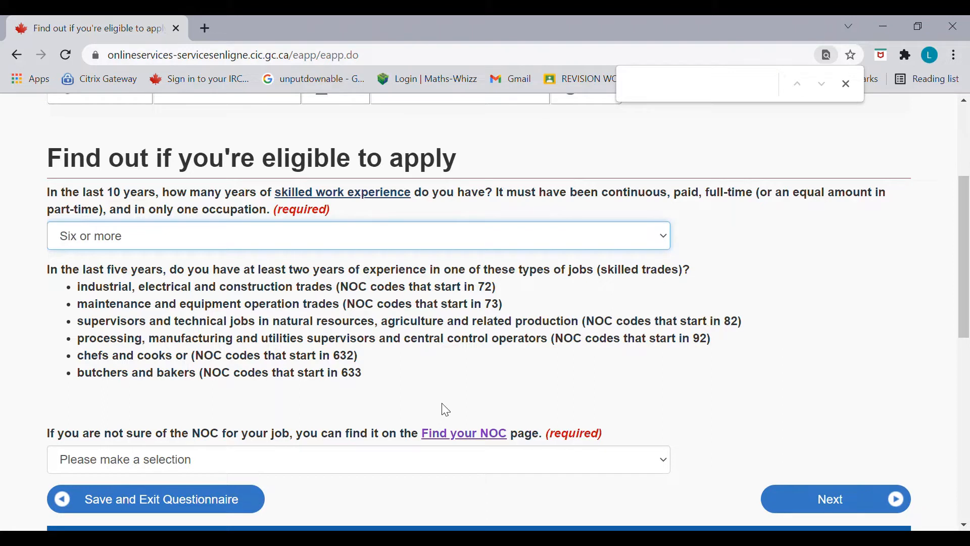
drag(965, 283, 963, 292)
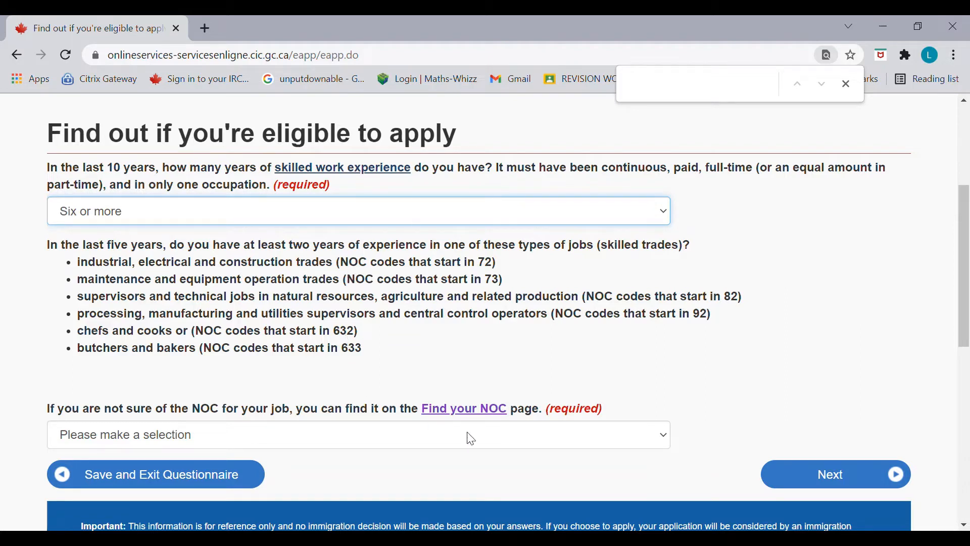
click(479, 436)
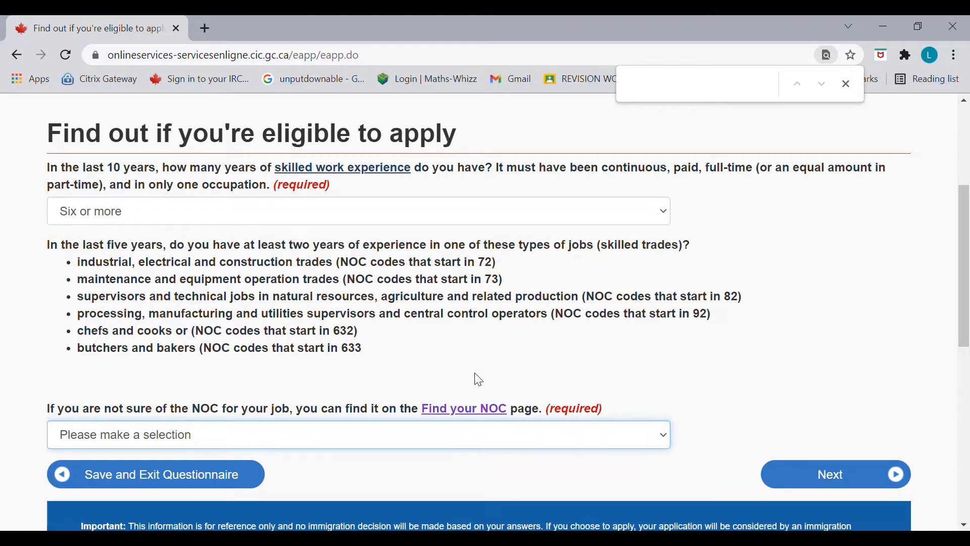
key(Down)
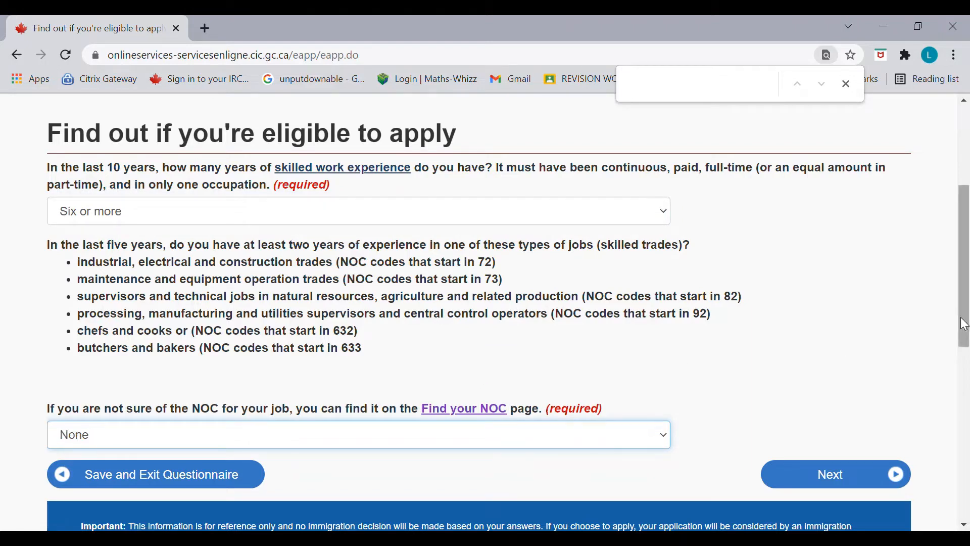
drag(962, 318, 964, 336)
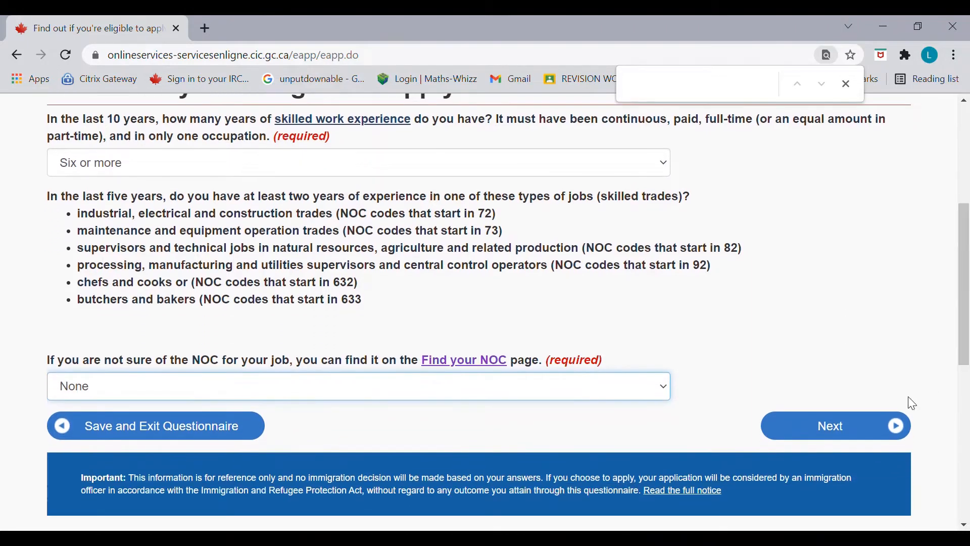
click(878, 438)
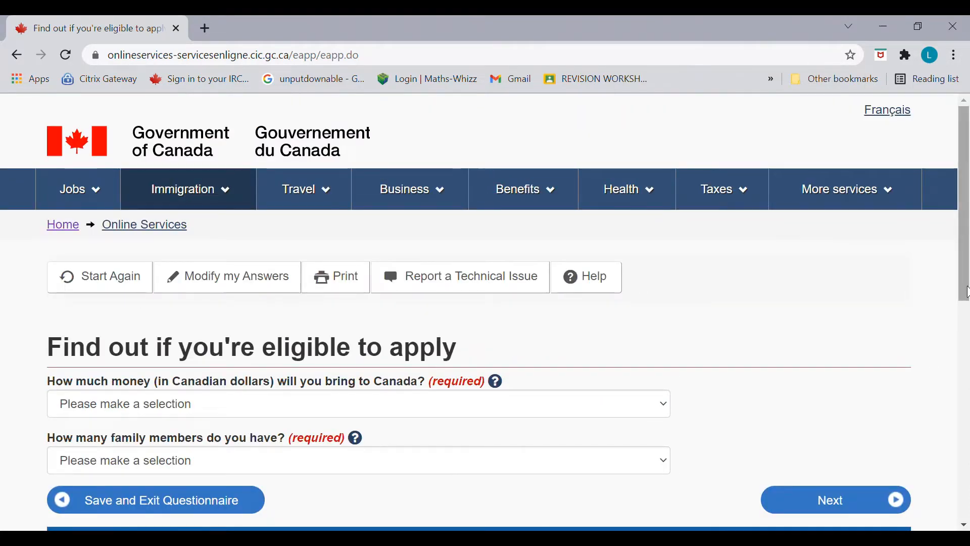
drag(967, 293, 967, 320)
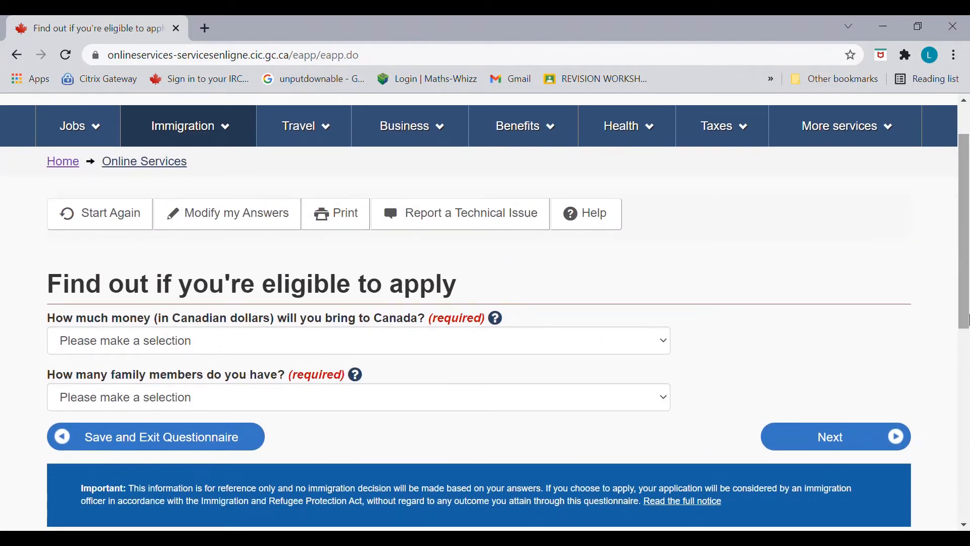
click(646, 349)
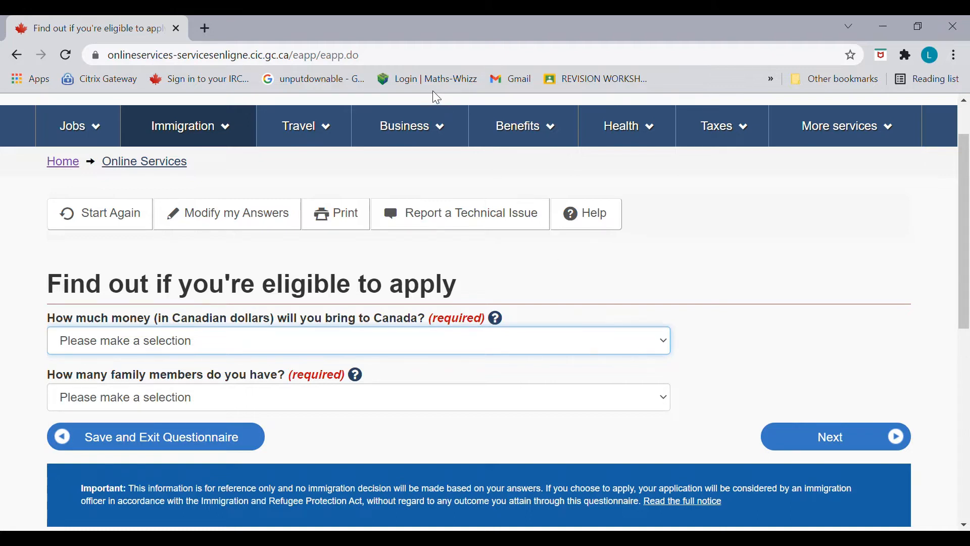
Step: Search 'proof of funds canada' in a new tab and find the 4-family-member row
click(209, 35)
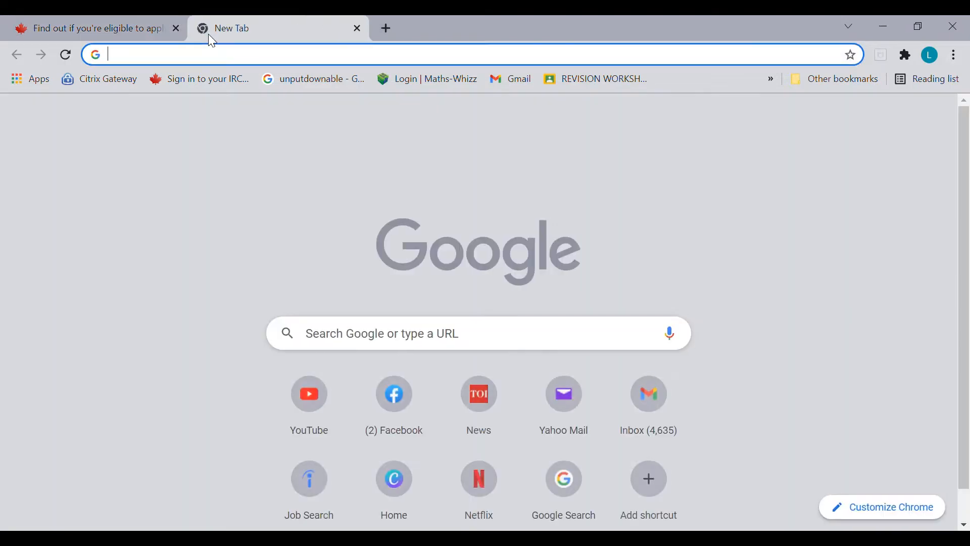
text(proof)
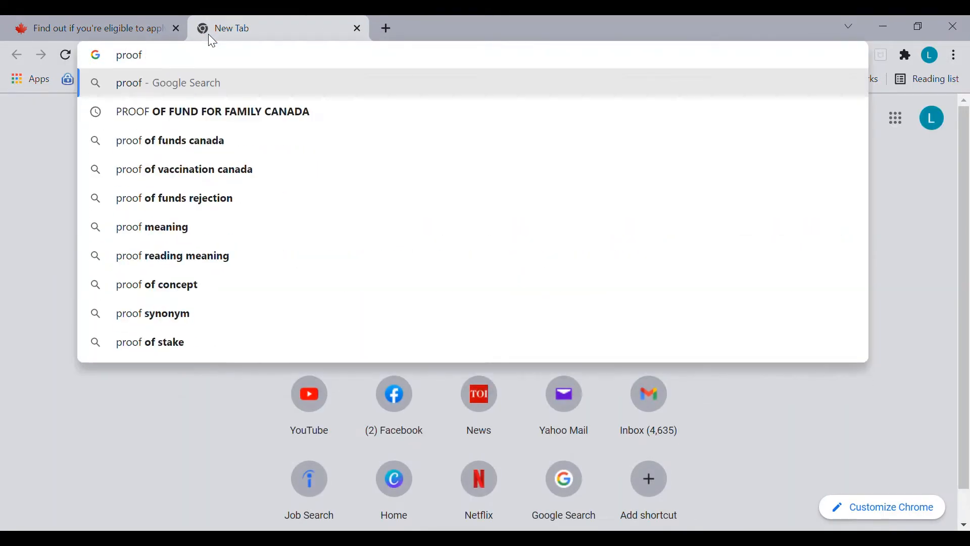
click(182, 141)
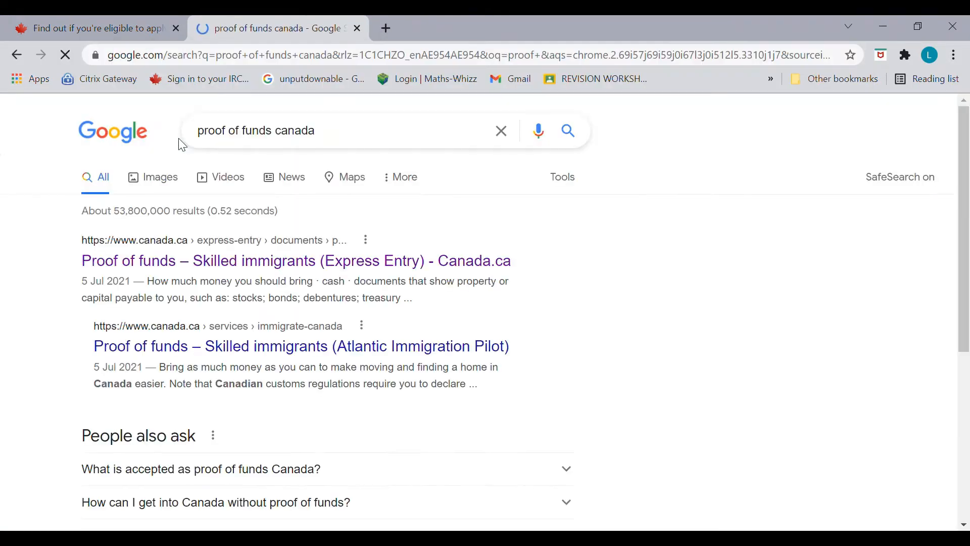
click(214, 267)
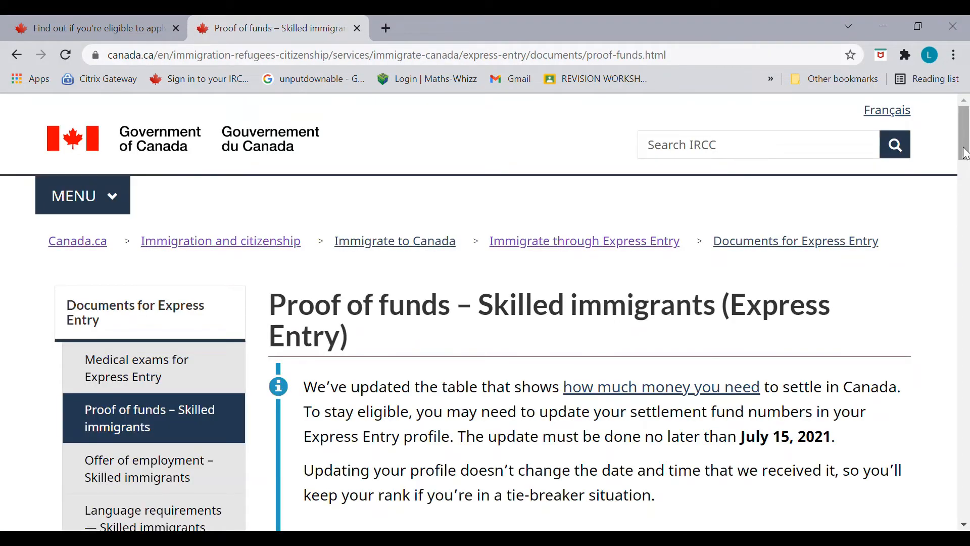
drag(966, 159, 966, 312)
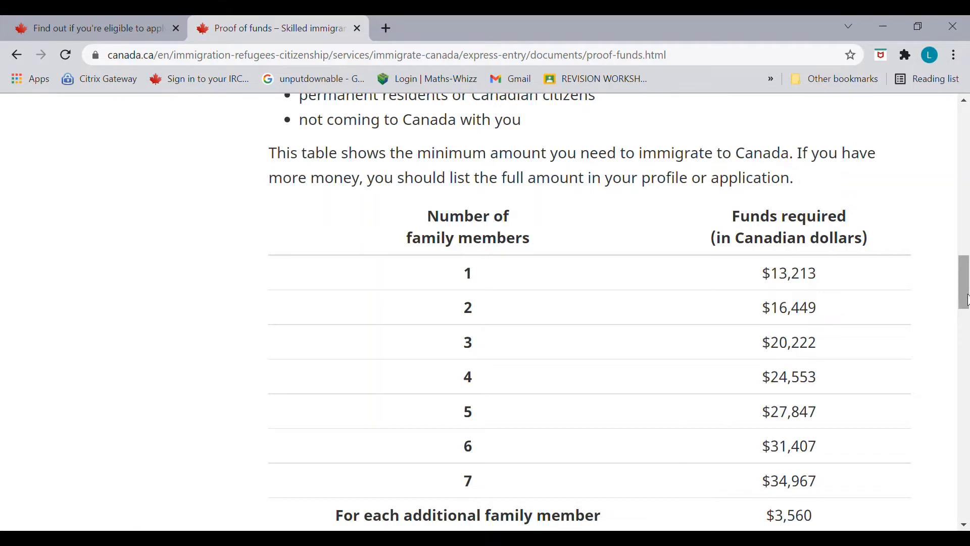
drag(967, 300, 967, 313)
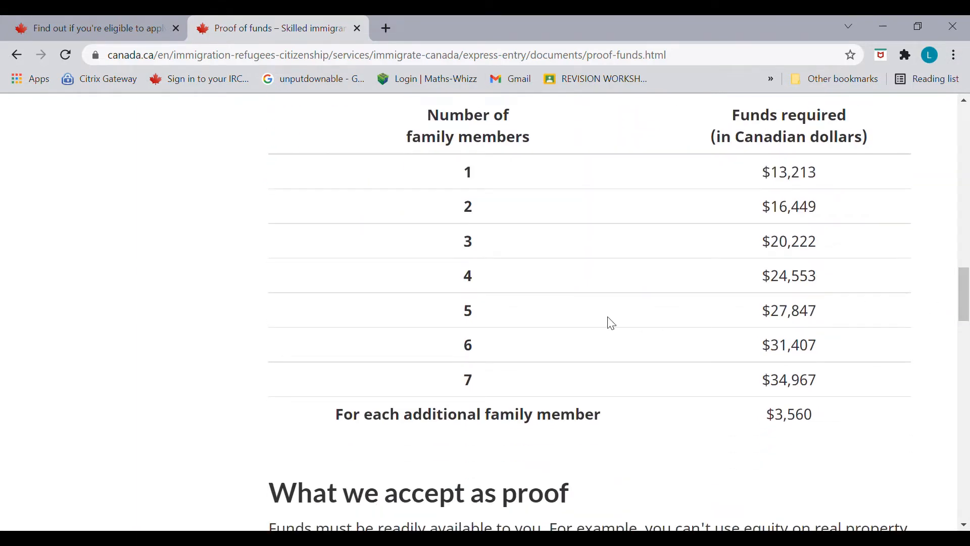
double_click(467, 284)
scroll(962, 305, up, 3)
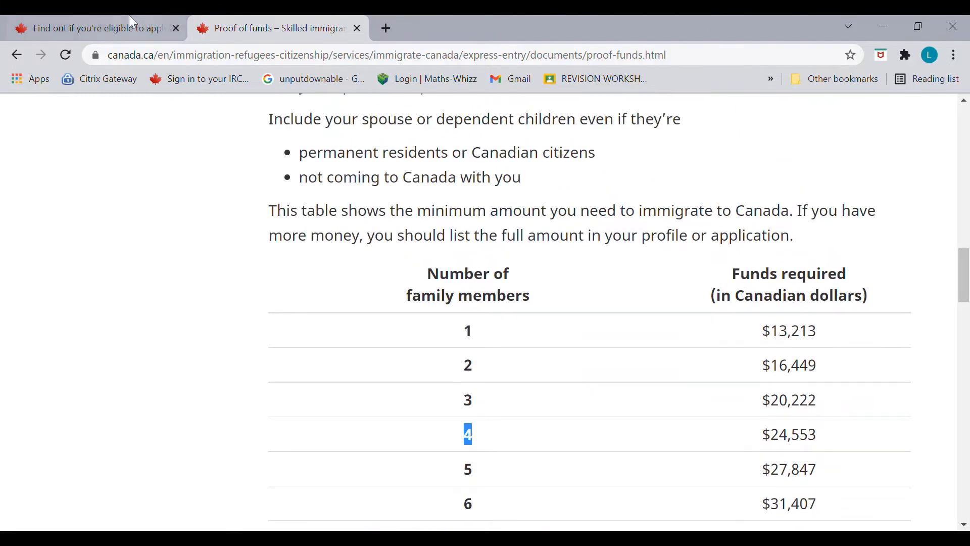
Step: Answer 24,553 - 27,846 for the money brought to Canada
click(111, 26)
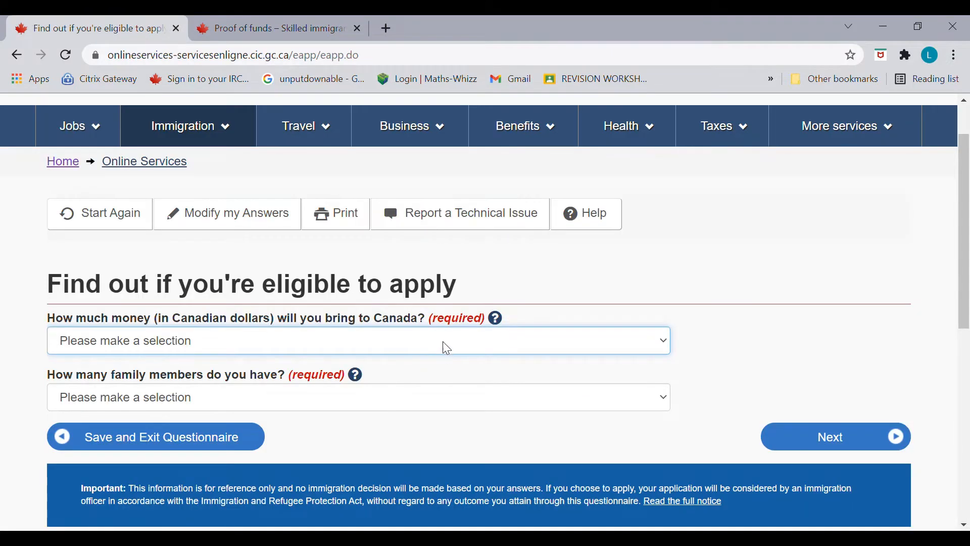
click(447, 248)
click(310, 21)
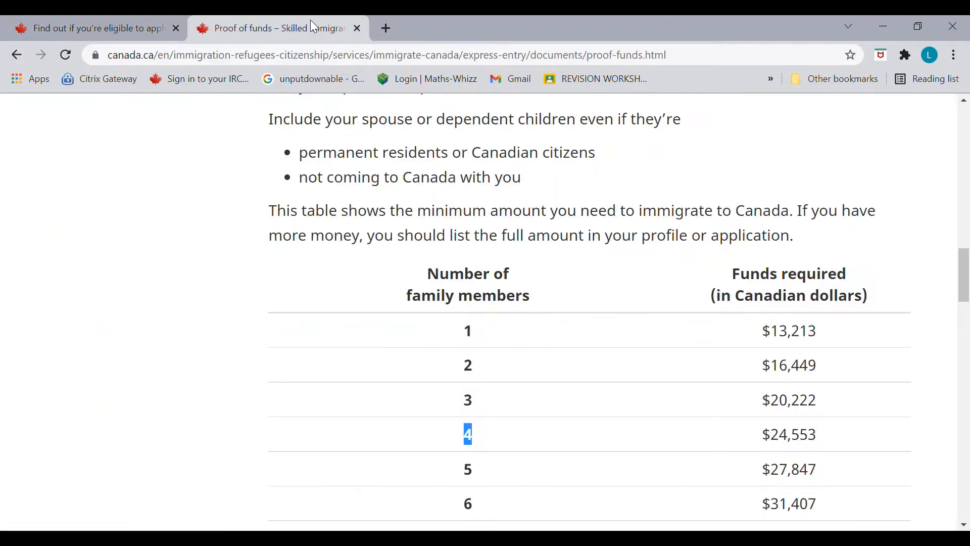
Step: Answer 4 family members and No for a valid Canadian job offer
click(96, 32)
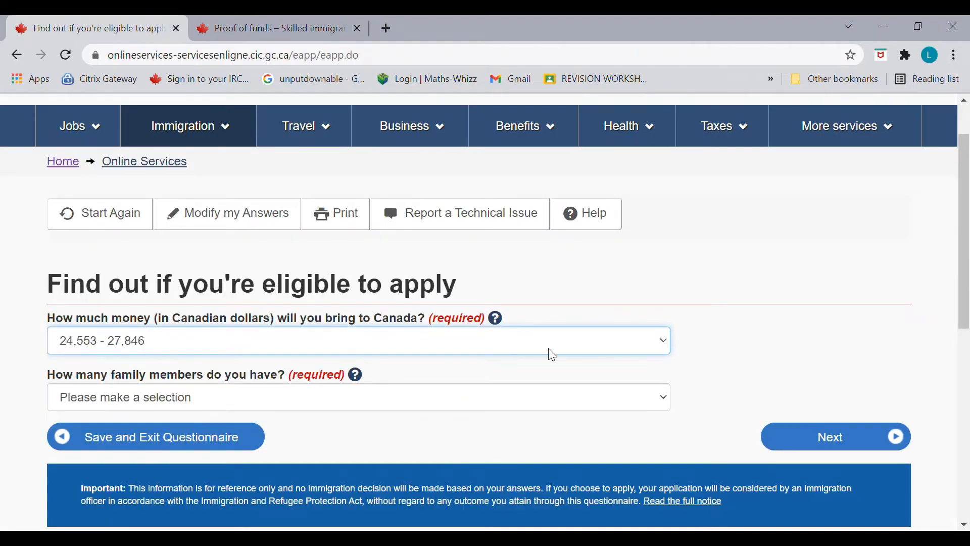
click(477, 409)
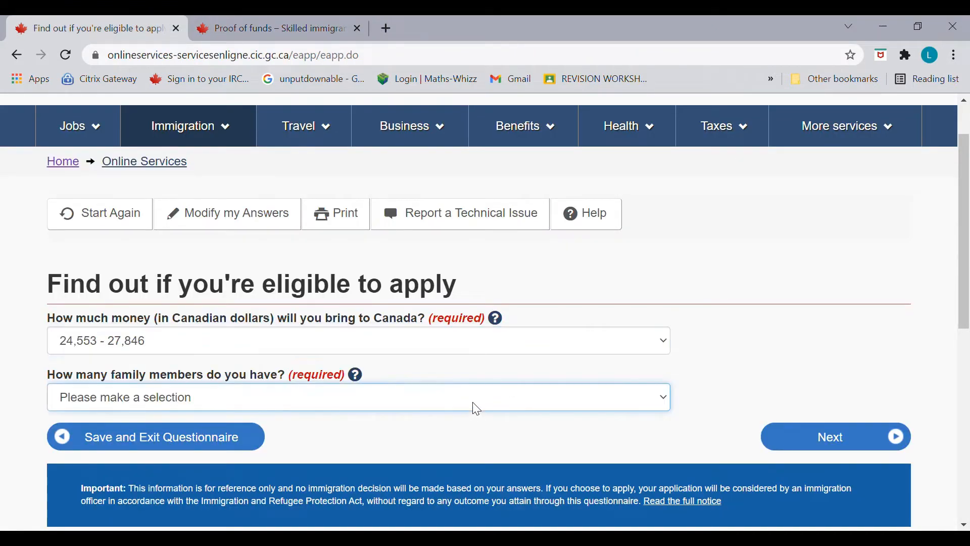
key(4)
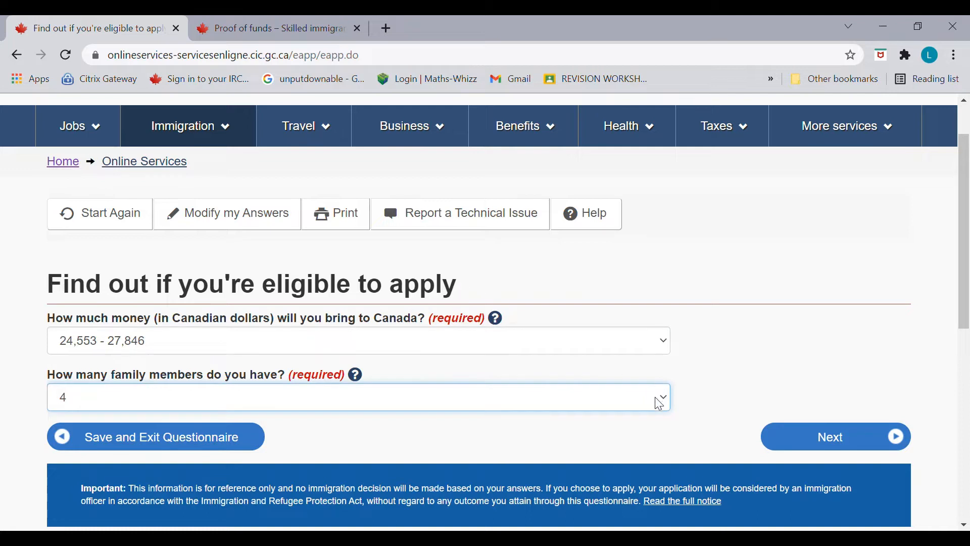
click(798, 440)
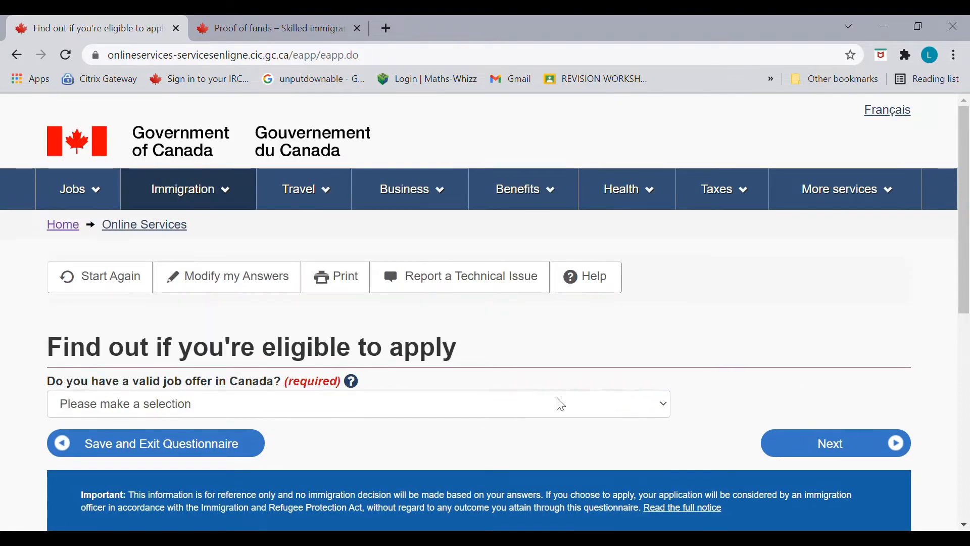
click(513, 413)
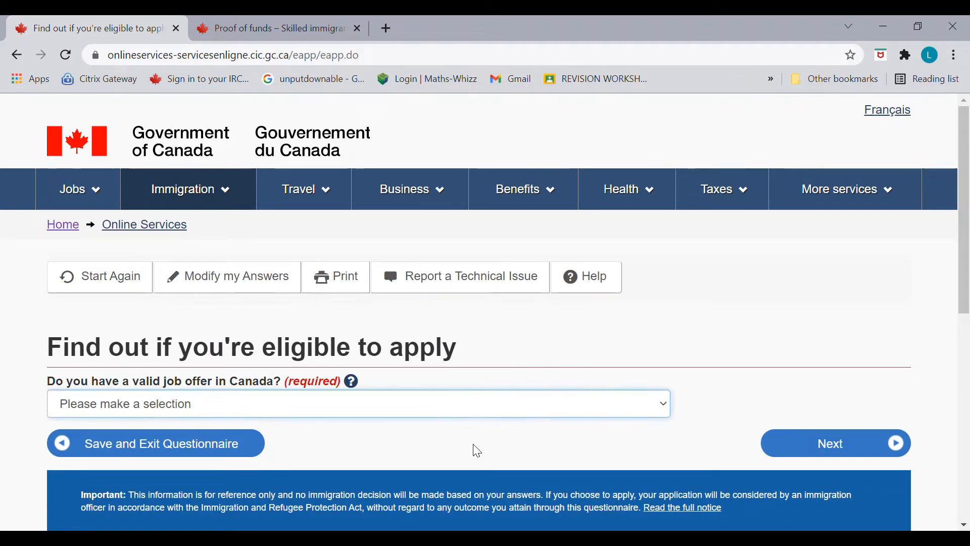
click(461, 471)
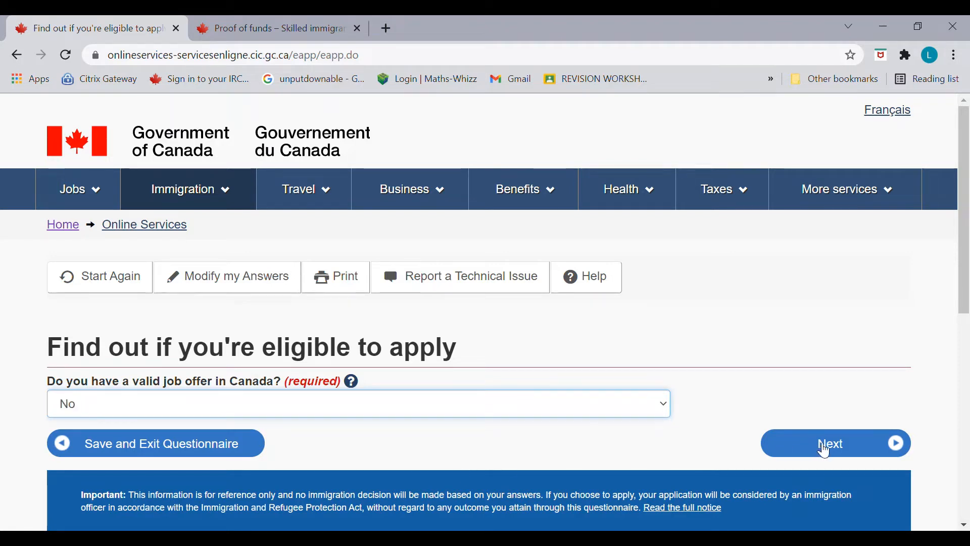
click(826, 449)
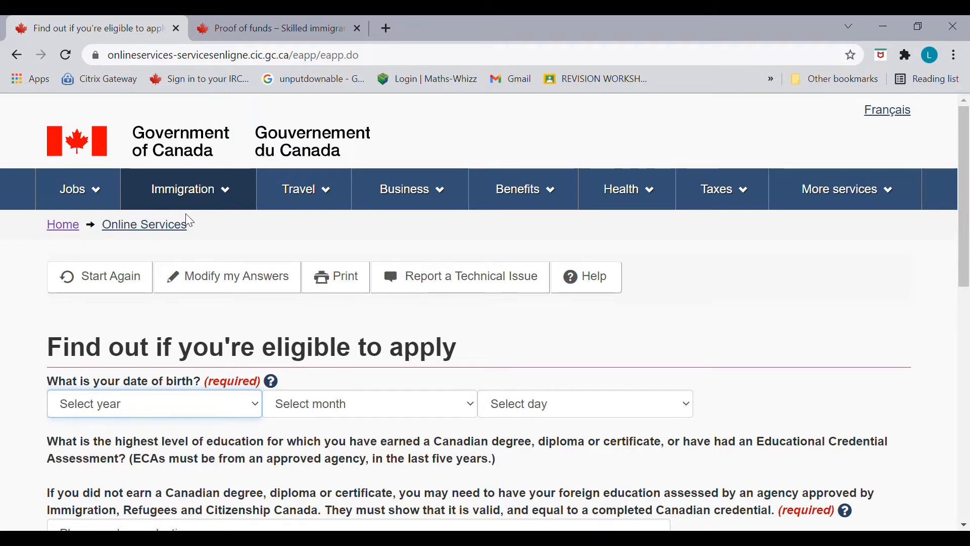
Step: Enter the date of birth as 12 September 1990
key(Tab)
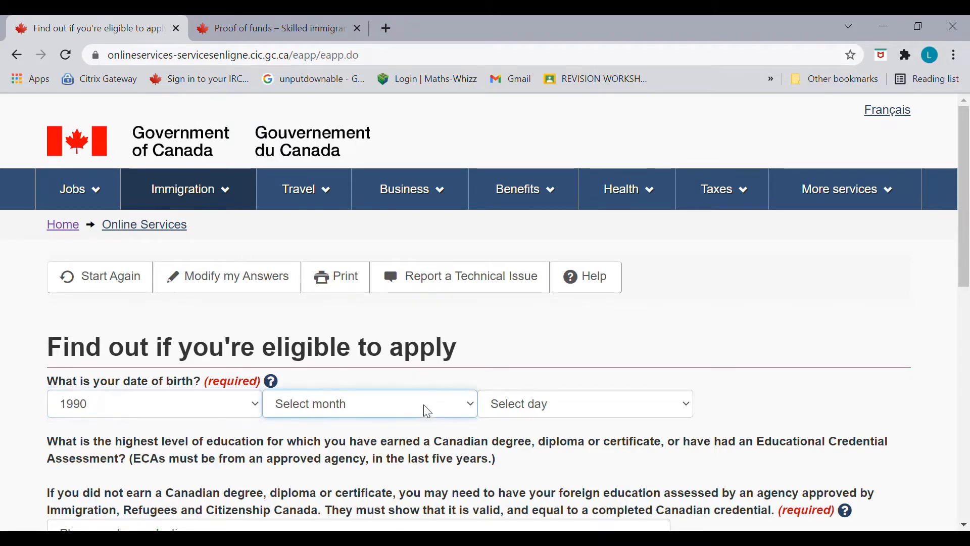
key(Tab)
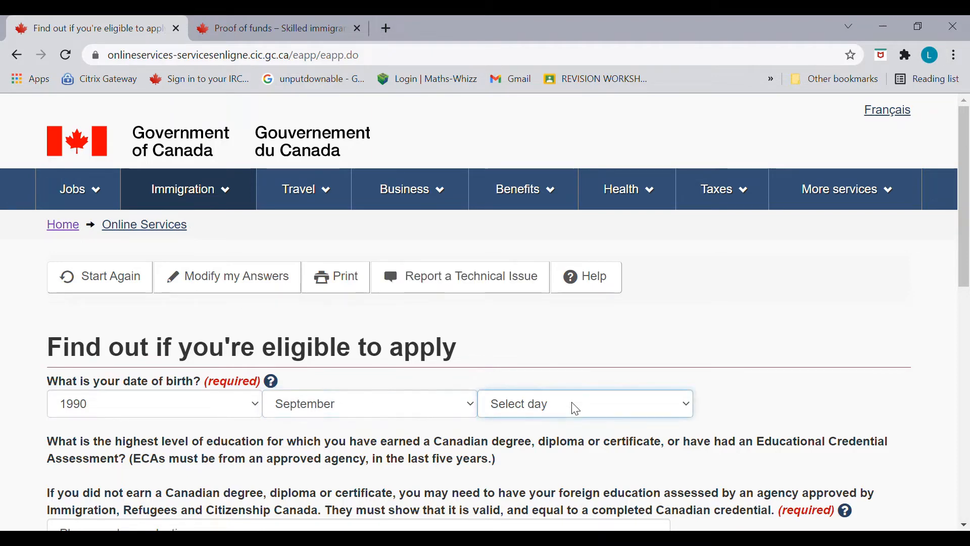
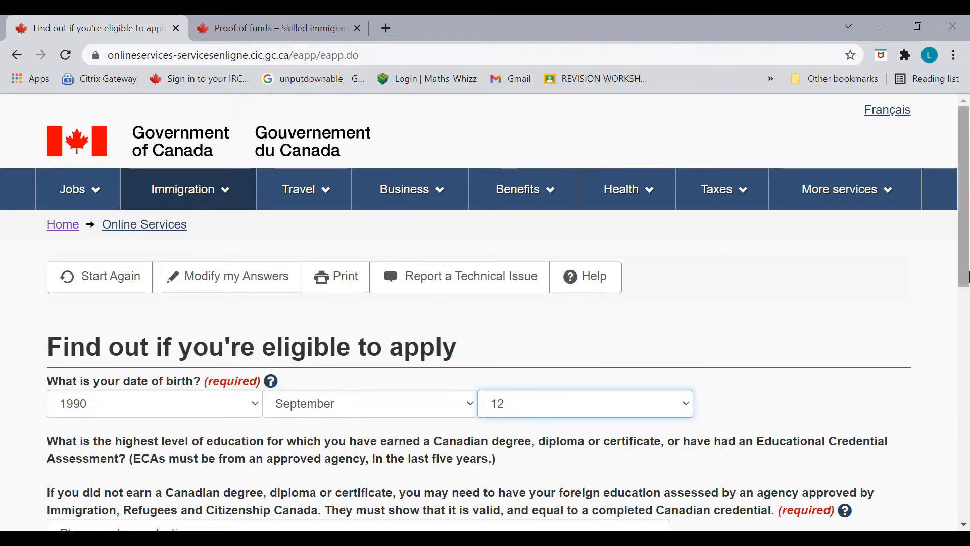
Step: Choose Bachelor's degree as the highest education level and submit
drag(966, 275, 966, 350)
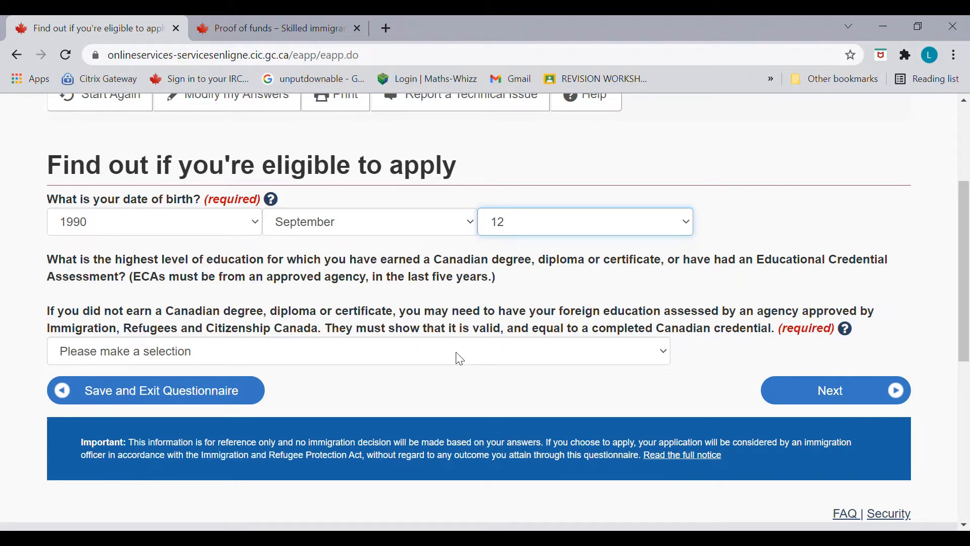
key(Tab)
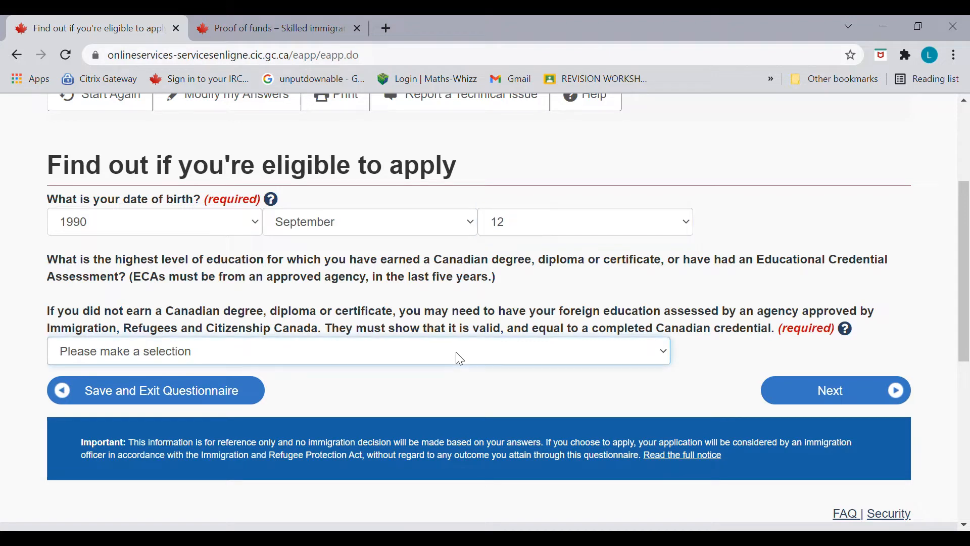
click(471, 259)
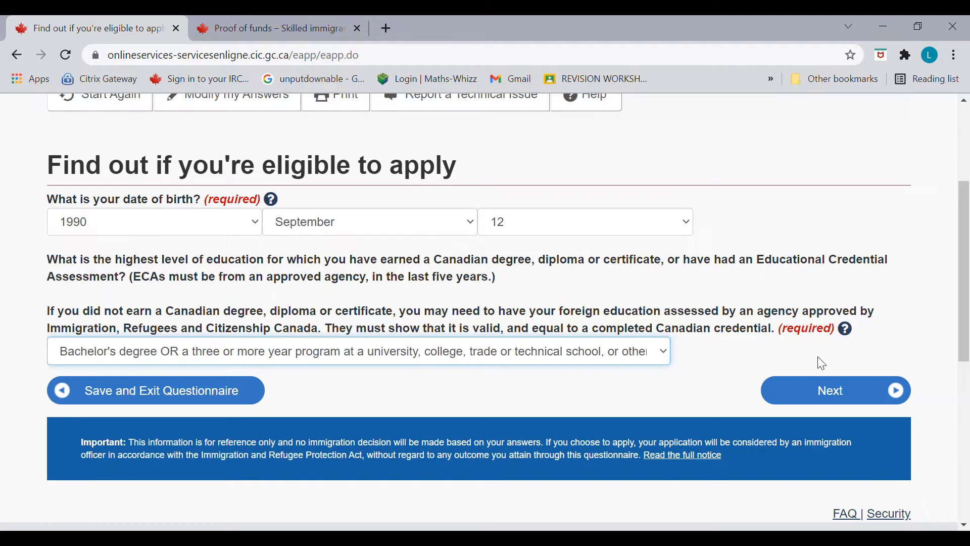
click(826, 393)
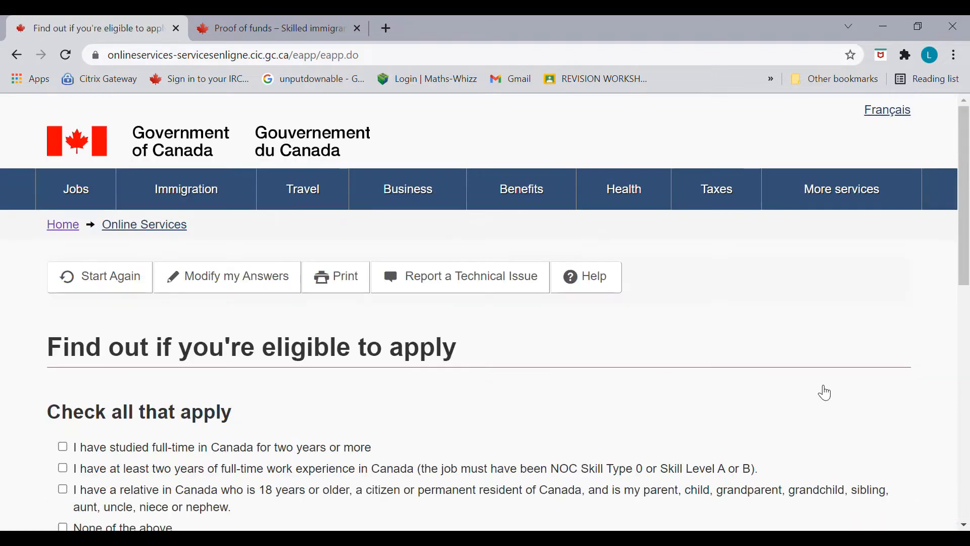
Step: Tick 'None of the above' for Canadian study, work and relatives, and continue
drag(965, 277, 967, 354)
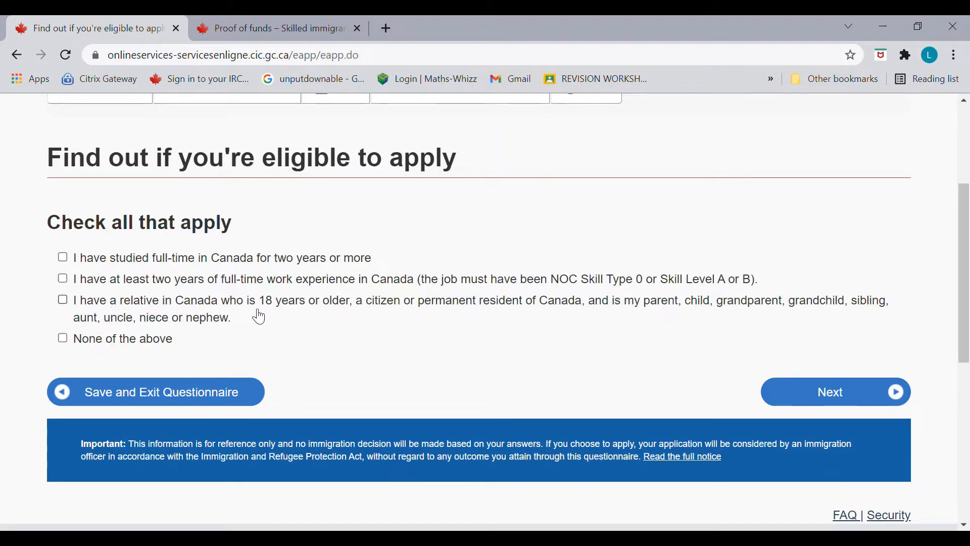
click(74, 348)
click(827, 392)
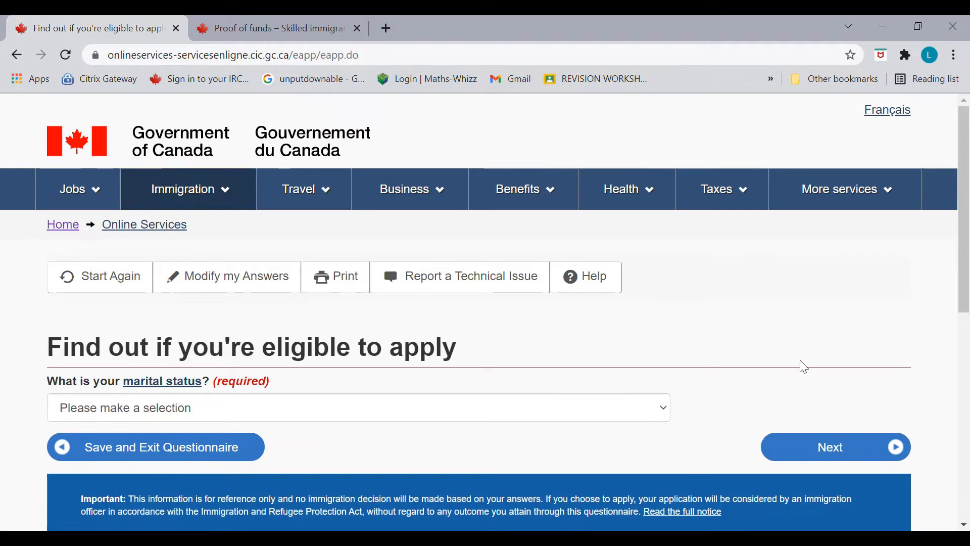
Step: Answer Never Married/Single, review the eligibility results, and proceed to the profile builder
click(624, 410)
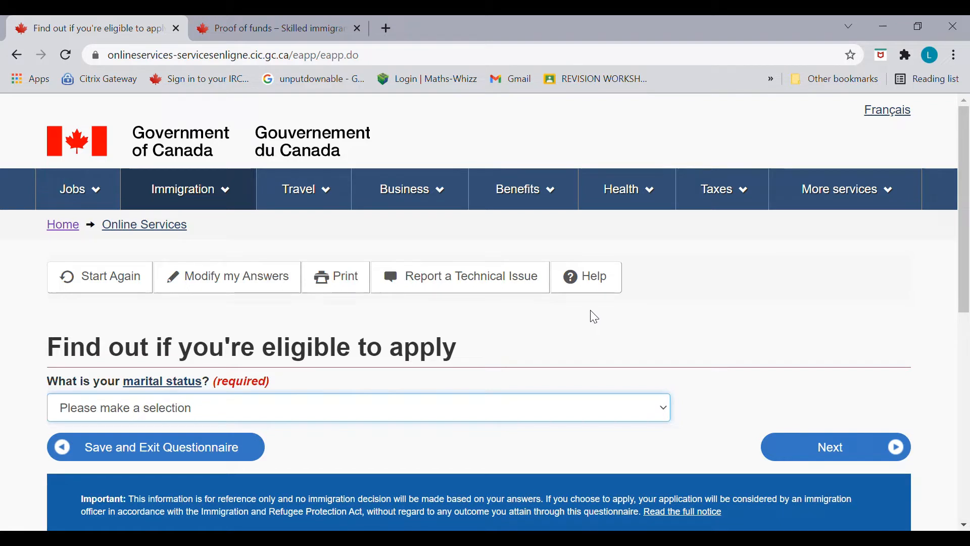
key(n)
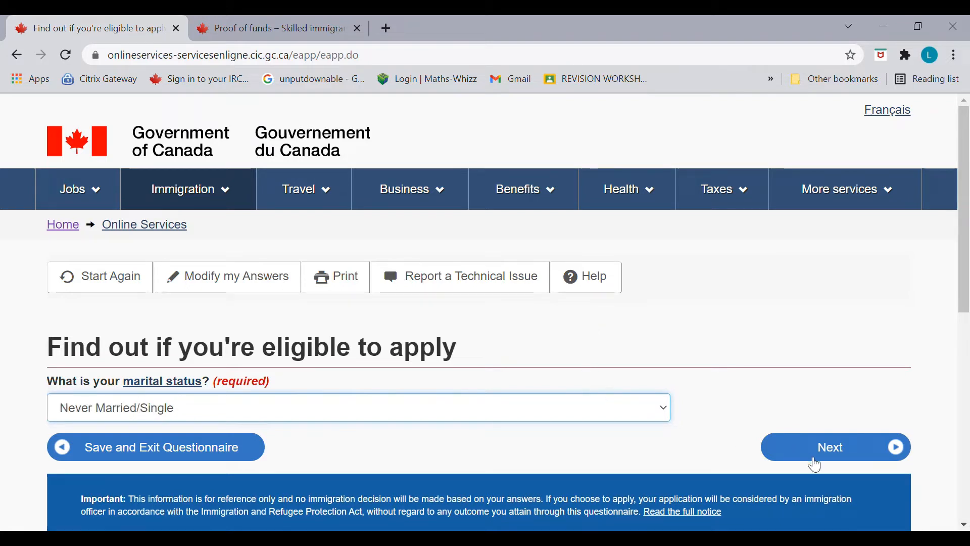
click(828, 463)
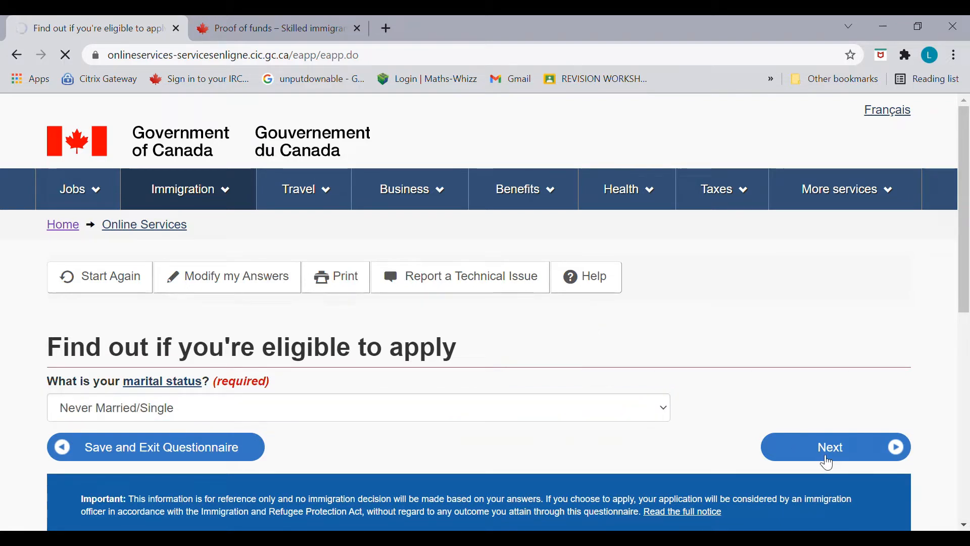
drag(967, 263, 967, 351)
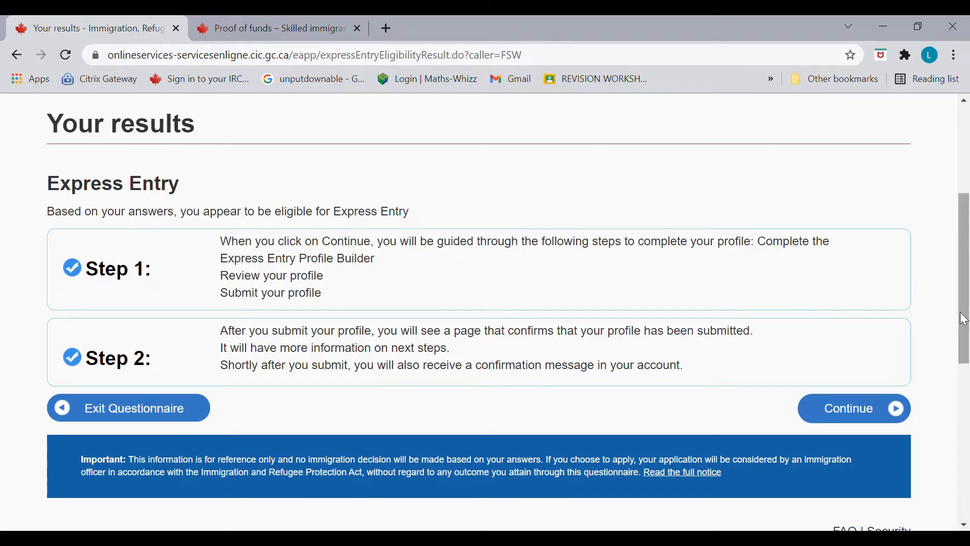
drag(962, 315, 959, 338)
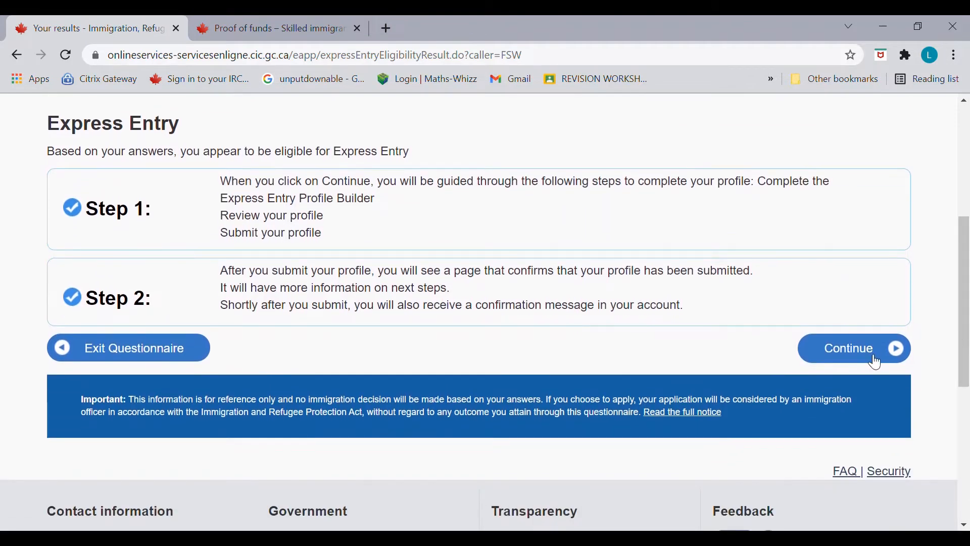
click(873, 362)
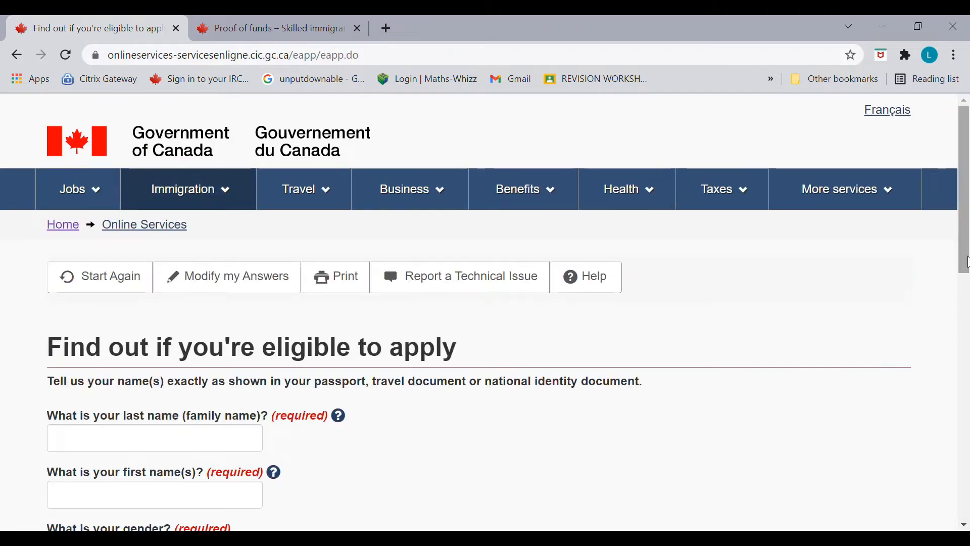
Step: Enter the applicant's passport last and first names and Male gender, then submit
drag(965, 263, 966, 326)
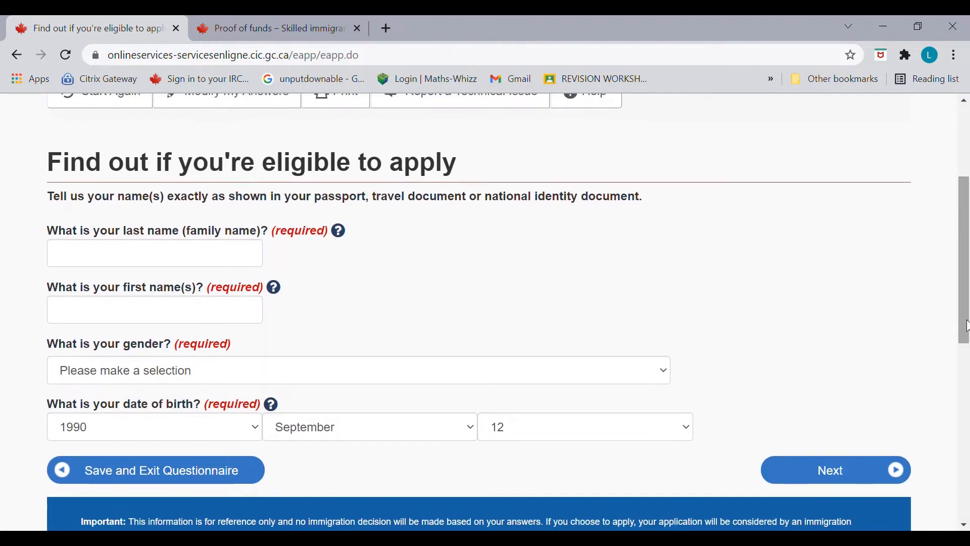
click(256, 265)
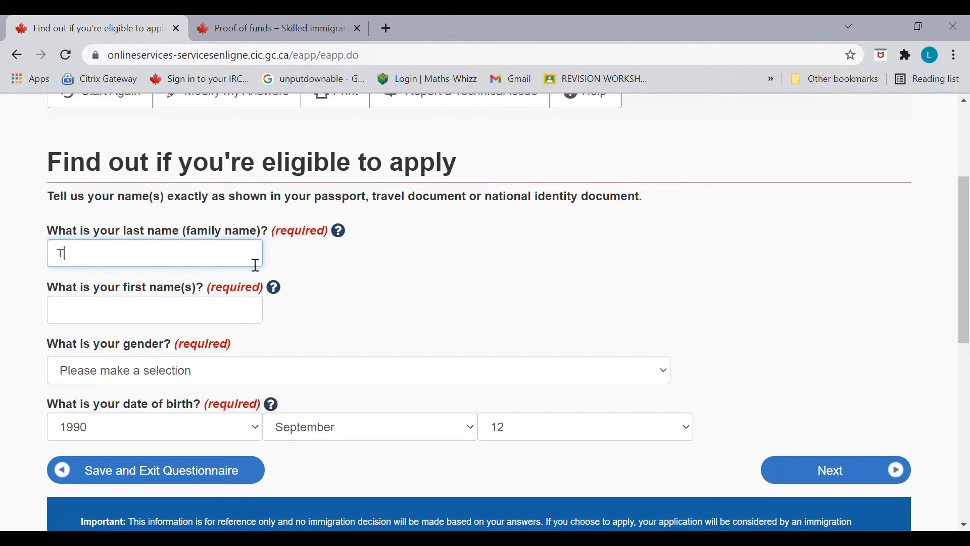
text(TIk)
key(BackSpace)
key(BackSpace)
text(al)
click(161, 318)
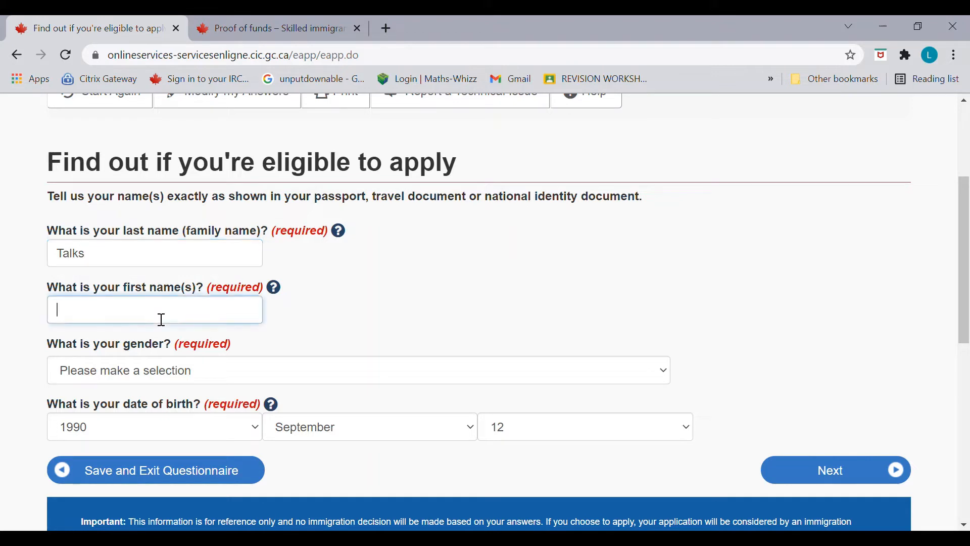
text(Linob)
click(204, 373)
click(204, 441)
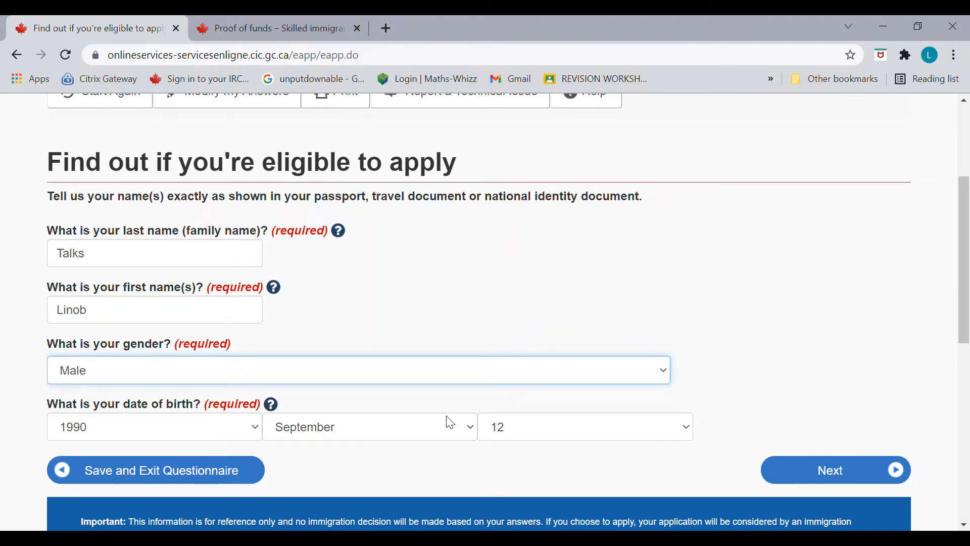
drag(967, 336, 966, 374)
click(883, 379)
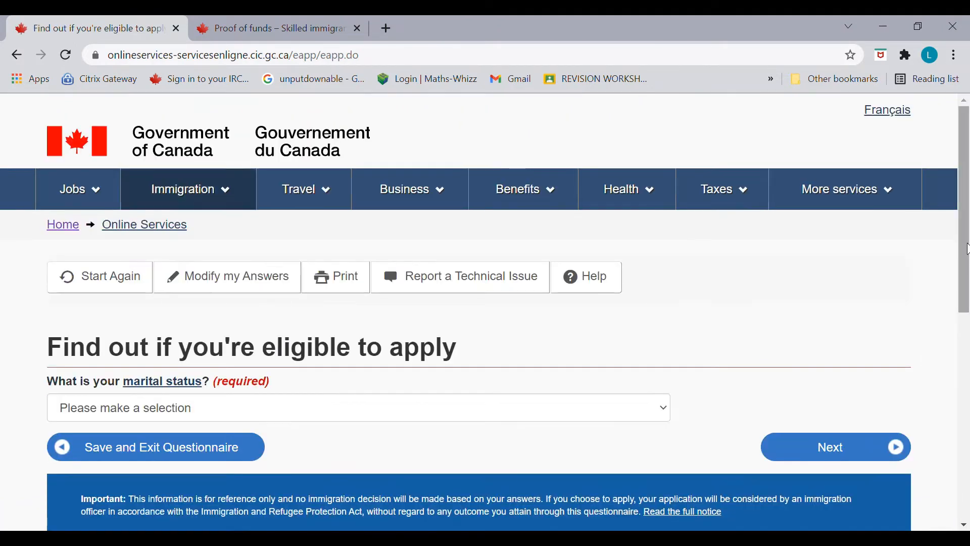
Step: Set marital status to Never Married/Single and continue
scroll(967, 273, down, 1)
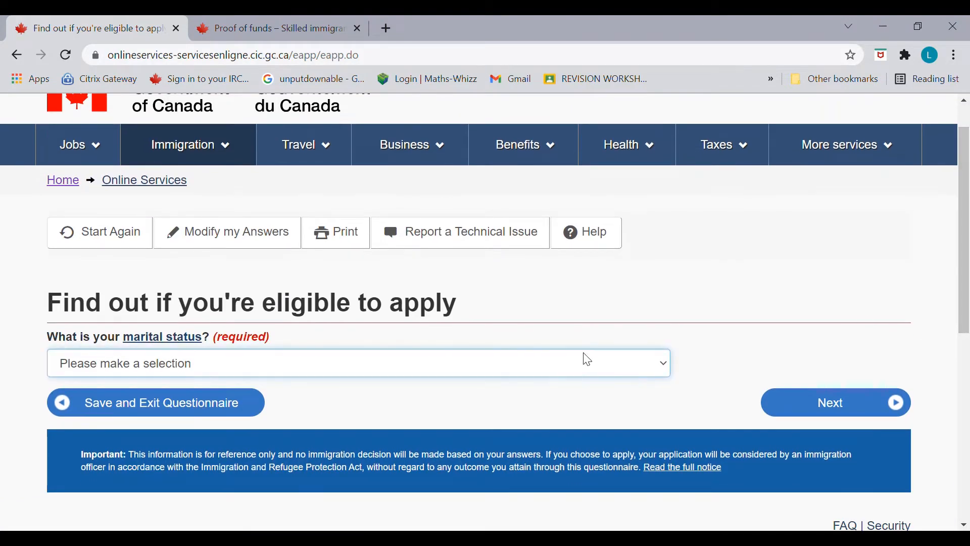
click(547, 338)
click(869, 416)
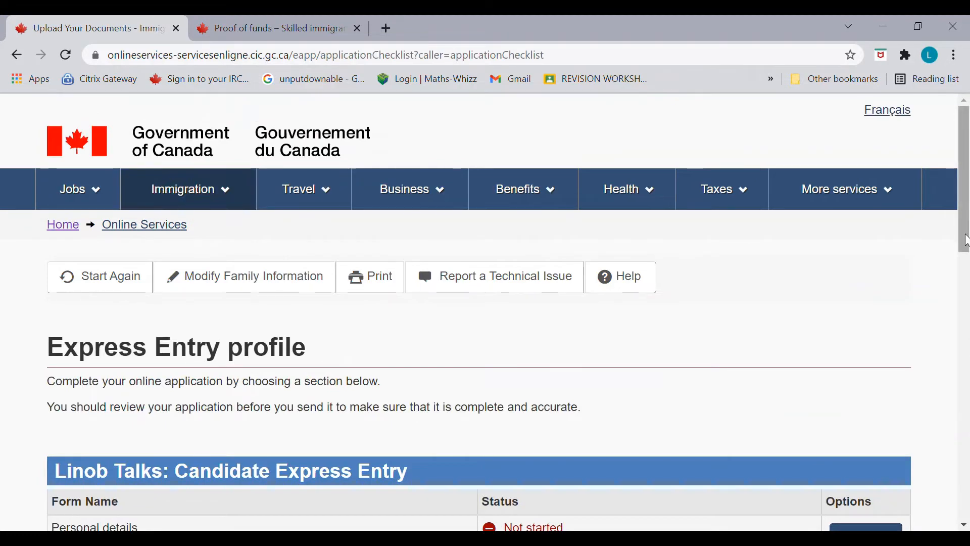
Step: Scroll through the Candidate Express Entry forms table, from Personal details to Work history, all Not started
drag(967, 242, 967, 331)
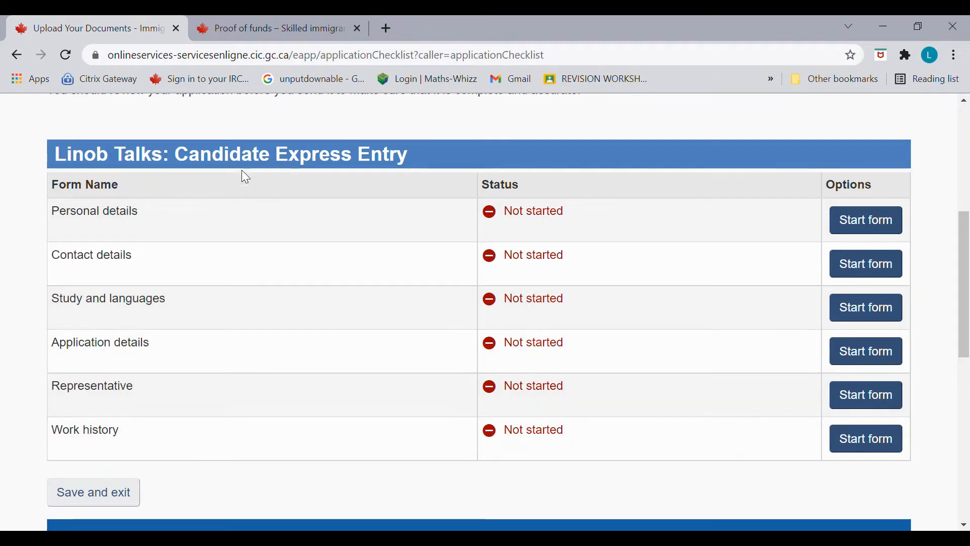
scroll(965, 302, down, 3)
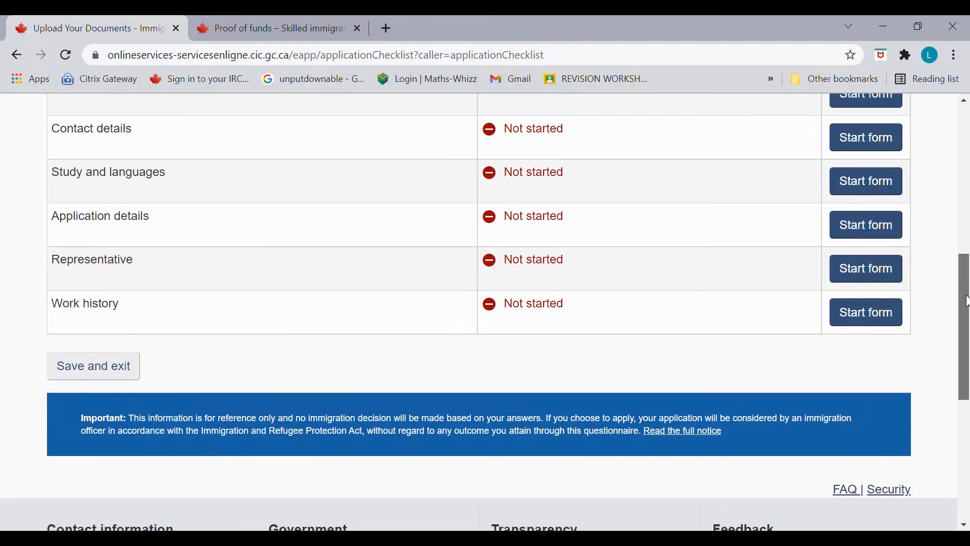
scroll(965, 301, up, 2)
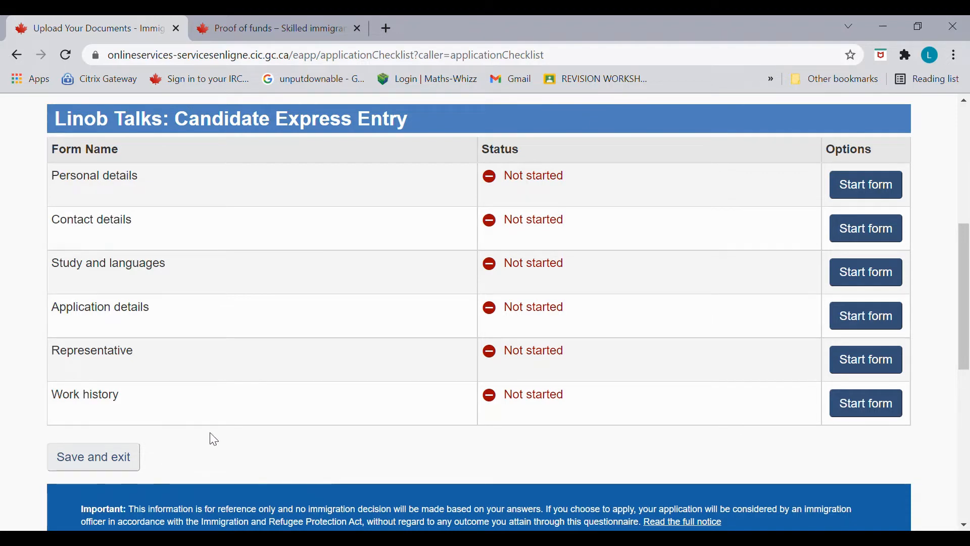
drag(966, 354, 966, 339)
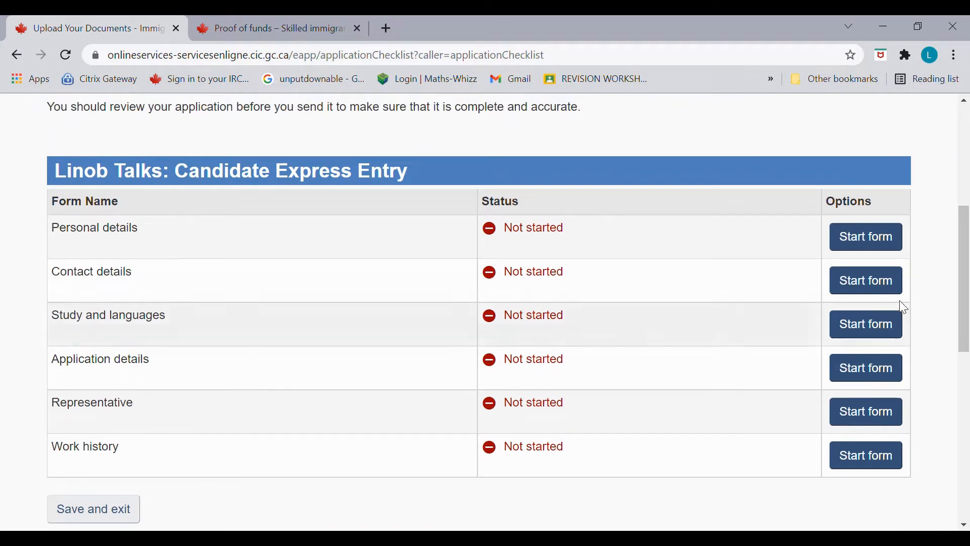
Step: Start the Personal details form and confirm the applicant's names
click(888, 249)
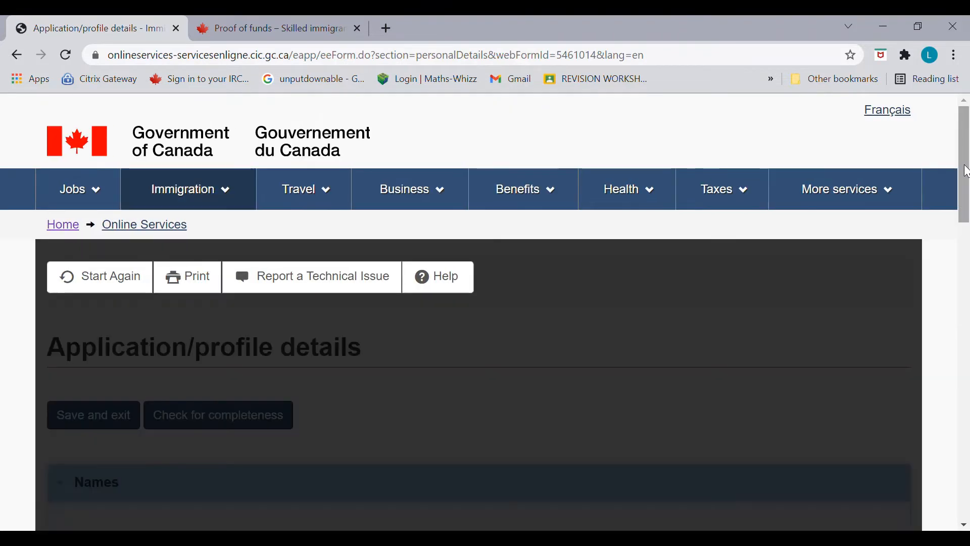
drag(966, 171, 966, 276)
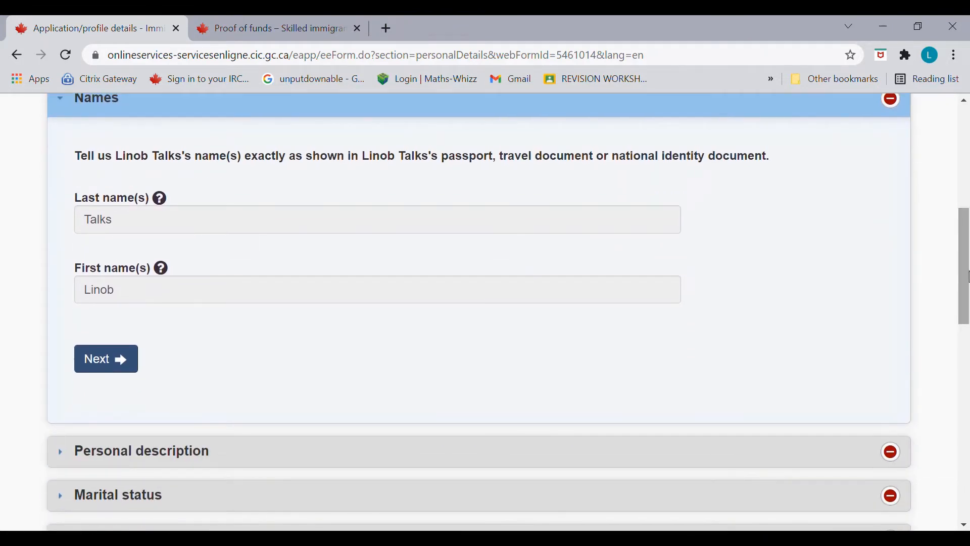
click(134, 371)
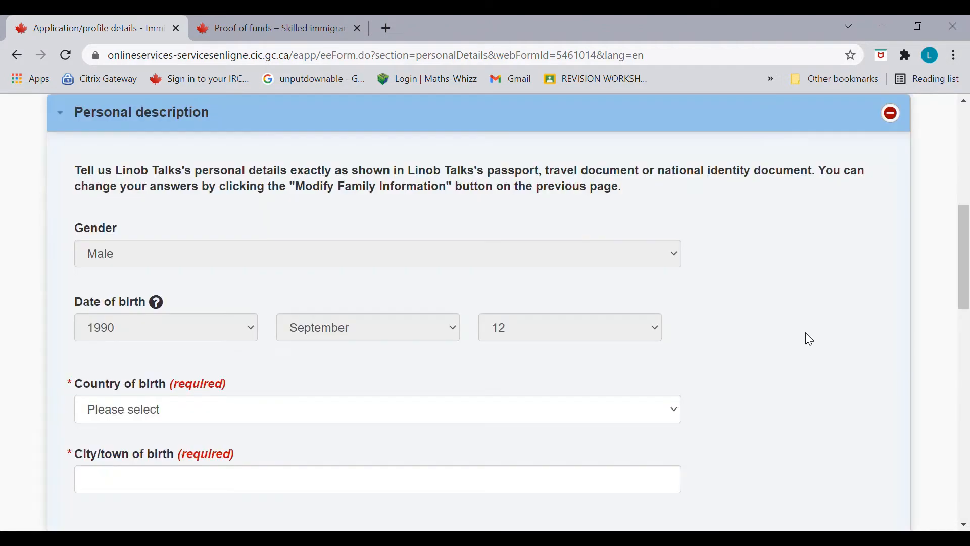
Step: Record country of birth India and city of birth Mumbai, then continue to marital status
scroll(938, 274, down, 3)
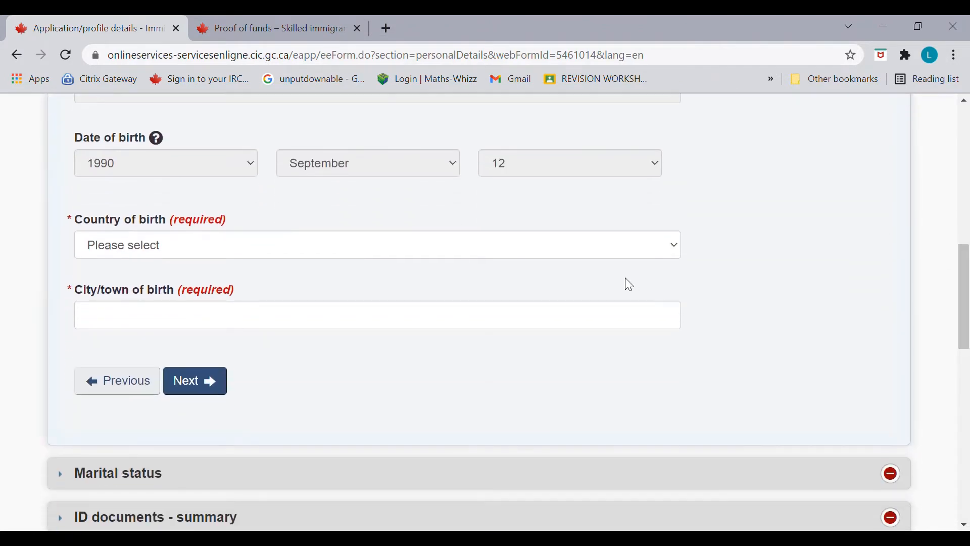
click(620, 254)
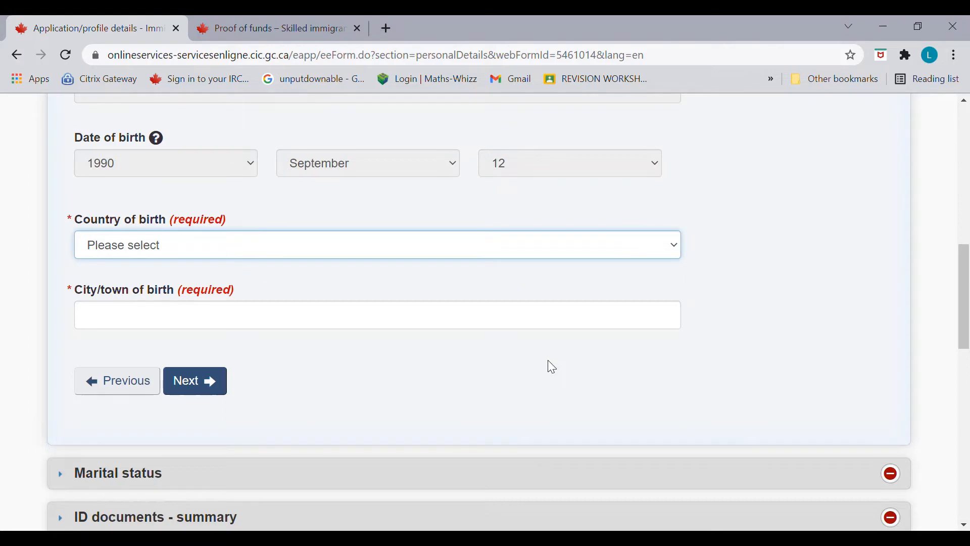
key(i)
key(i)
click(433, 323)
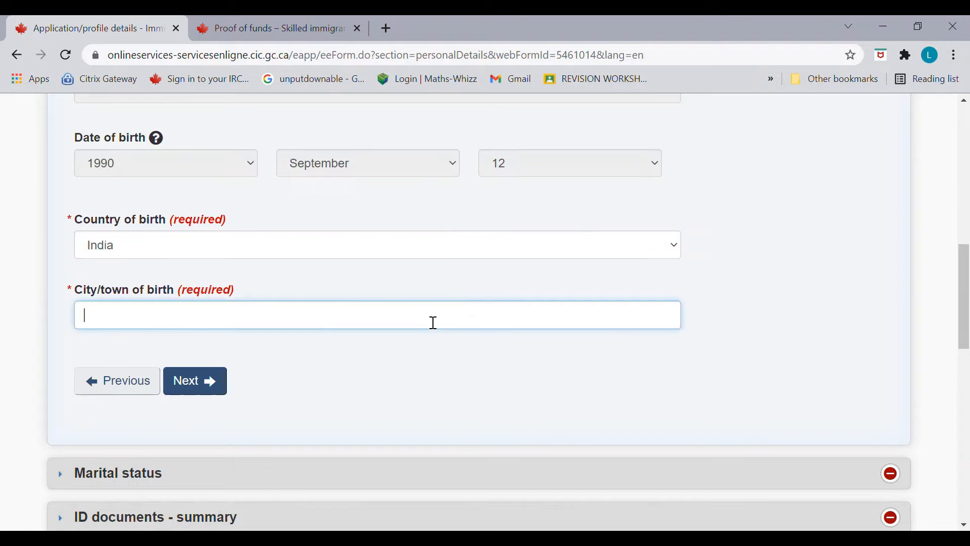
text(Mumbai)
click(201, 380)
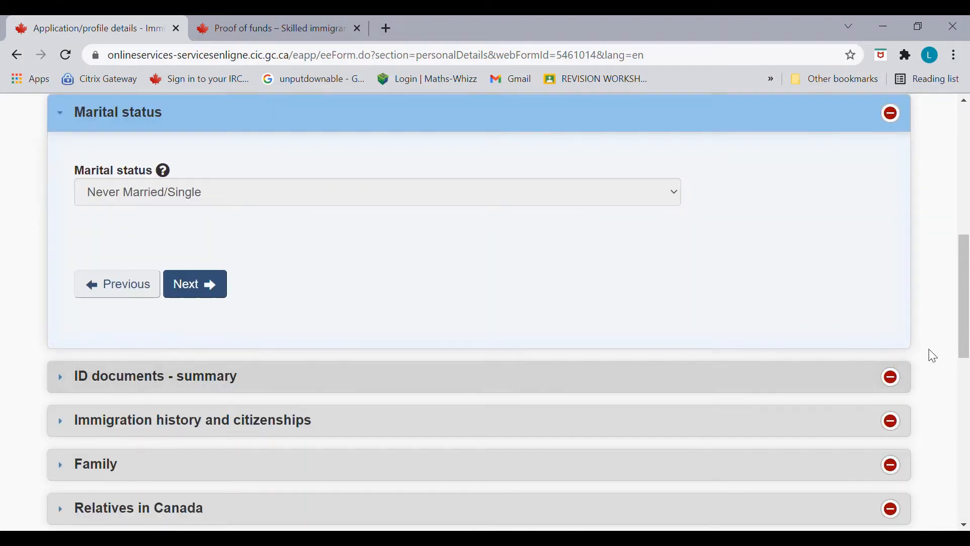
Step: Confirm marital status, indicate a passport as ID document, and enter its document number
click(210, 287)
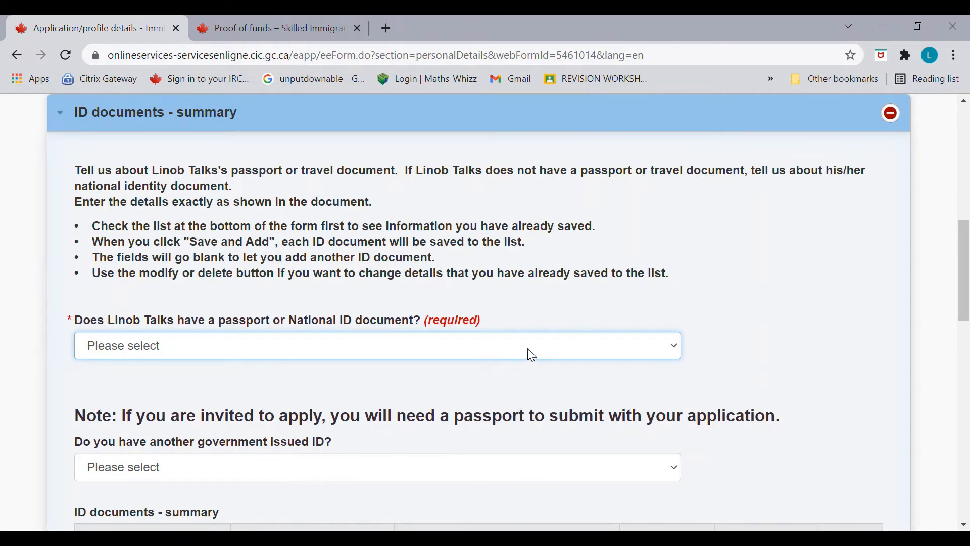
click(498, 389)
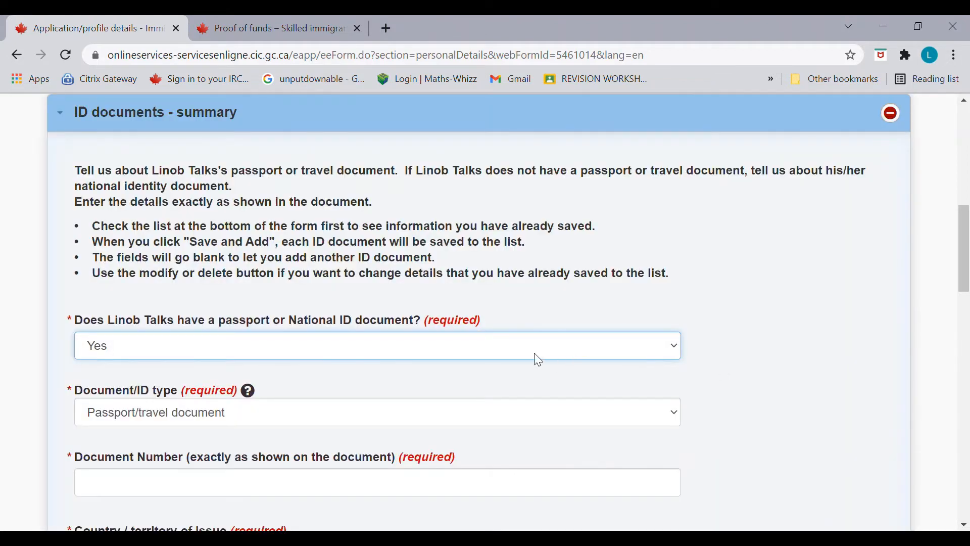
click(467, 417)
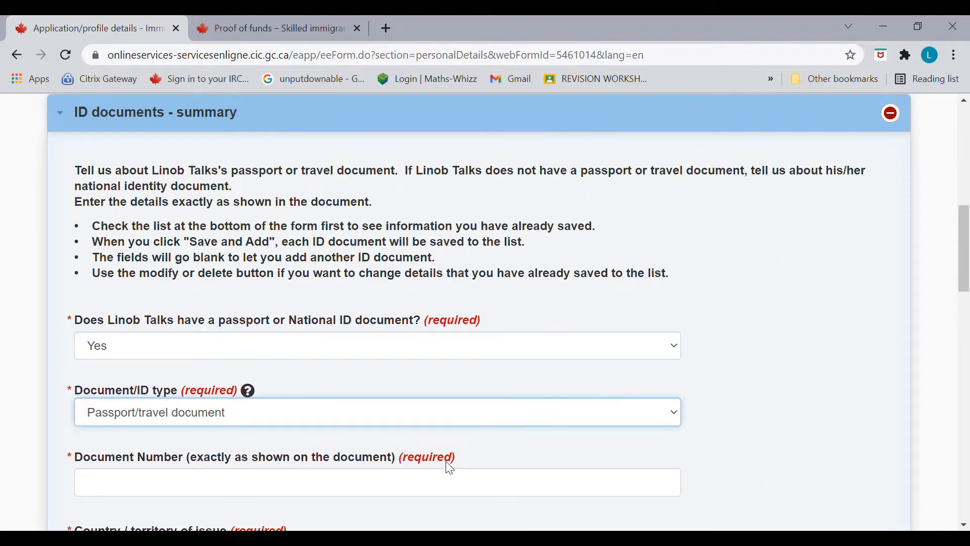
click(452, 495)
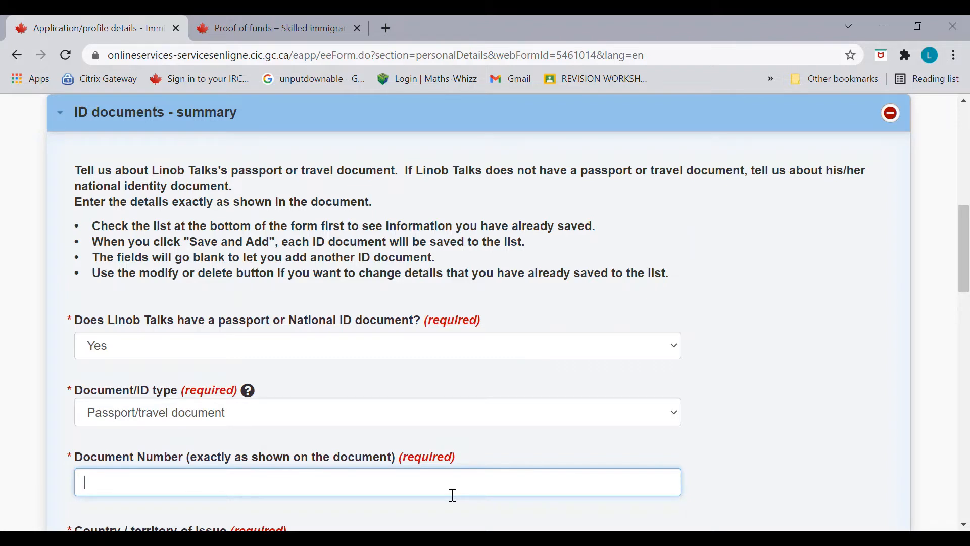
text(T1234567)
Step: Set the passport's issuing country to India and its issue date to 2020 May 13
scroll(964, 263, down, 3)
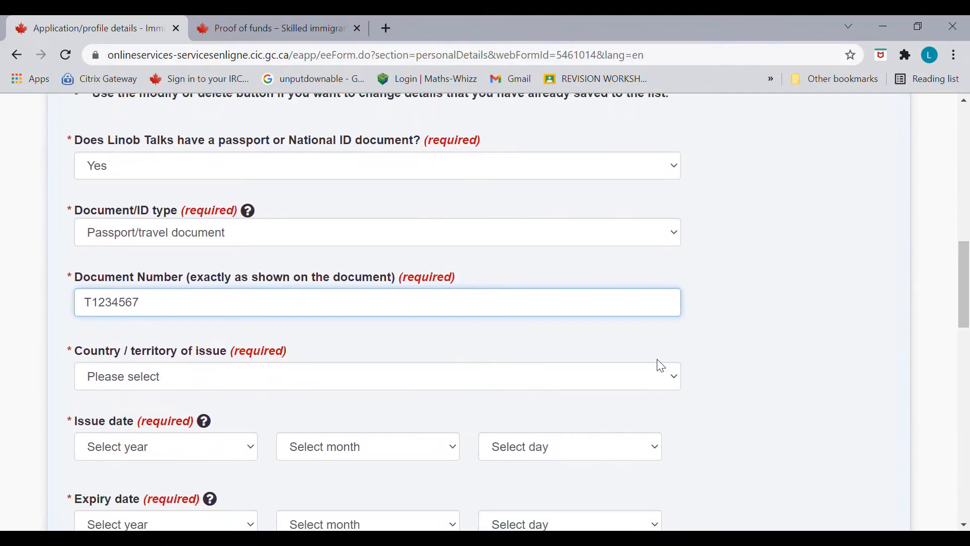
click(581, 382)
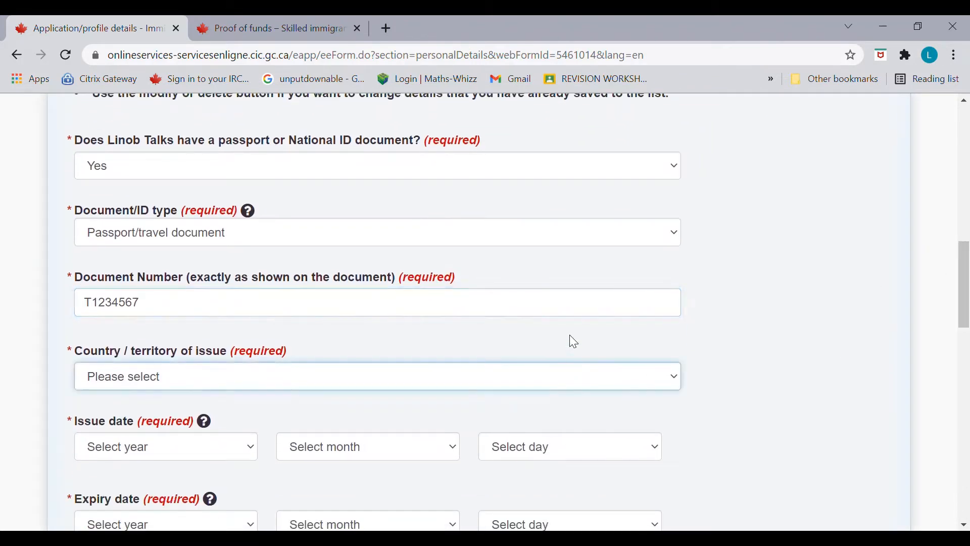
key(i)
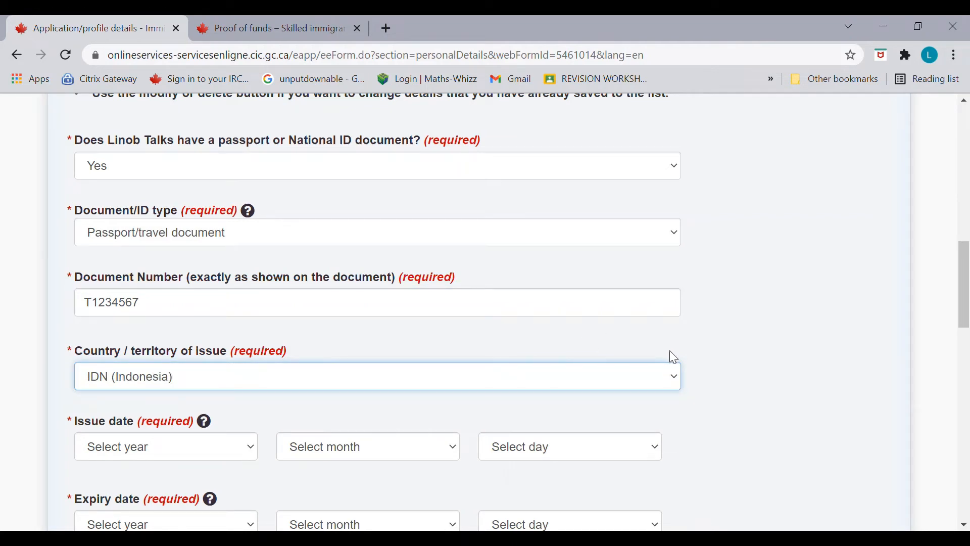
key(i)
key(Tab)
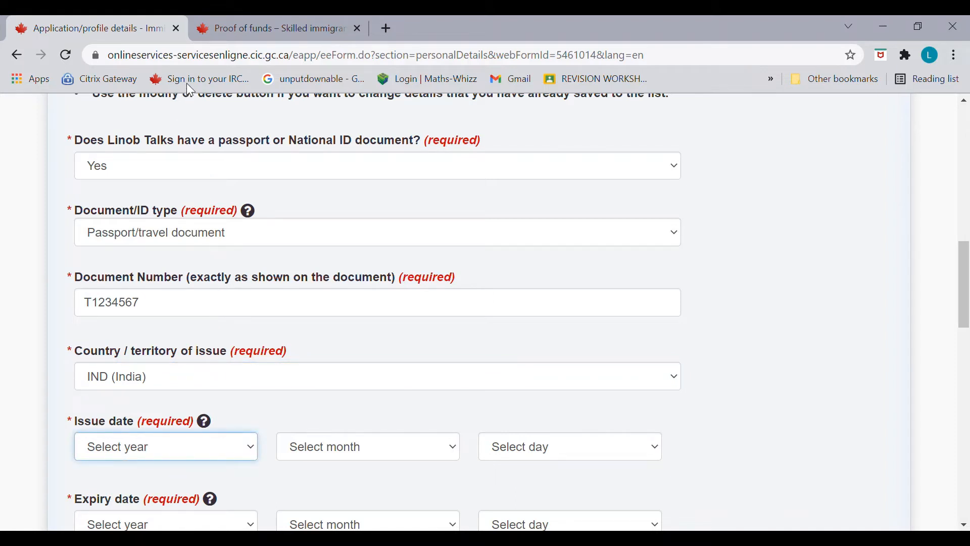
text(2020)
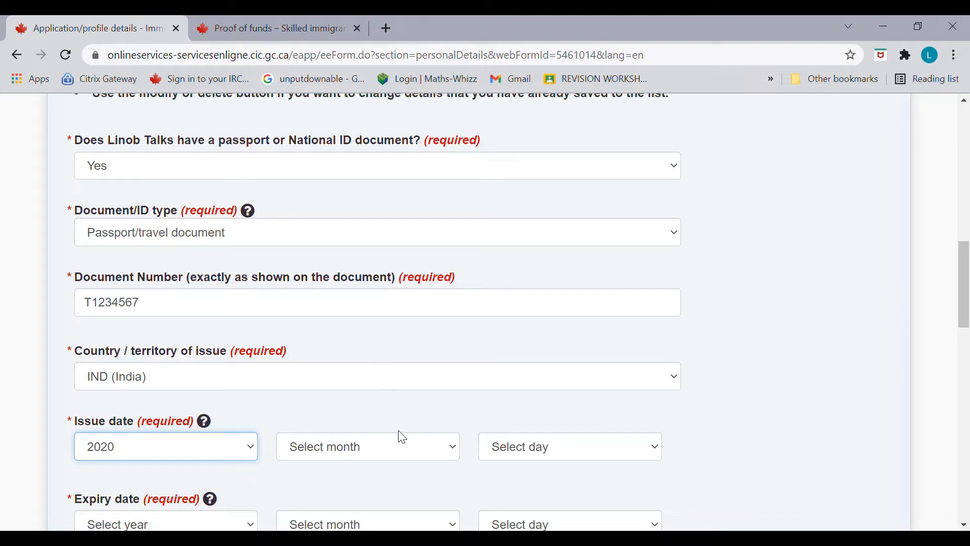
key(Tab)
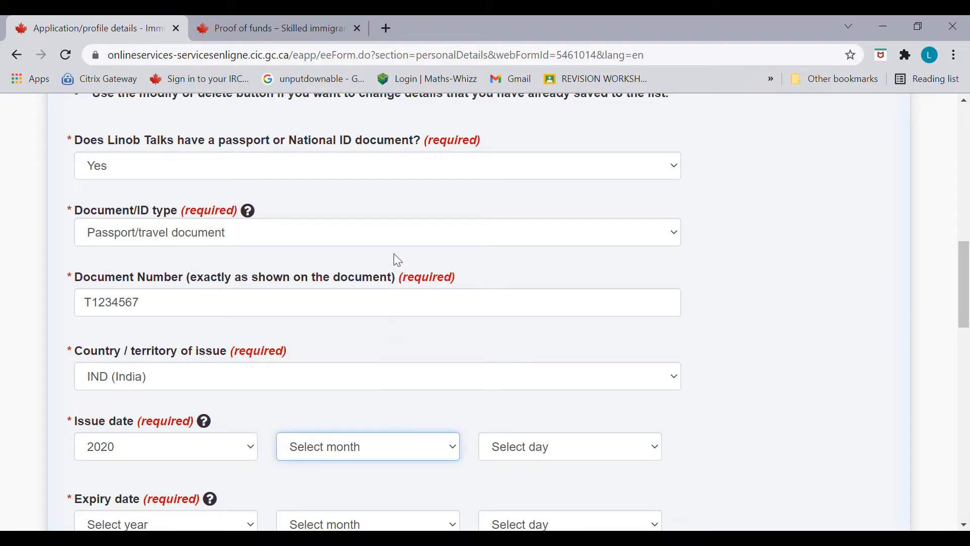
text(may)
key(Tab)
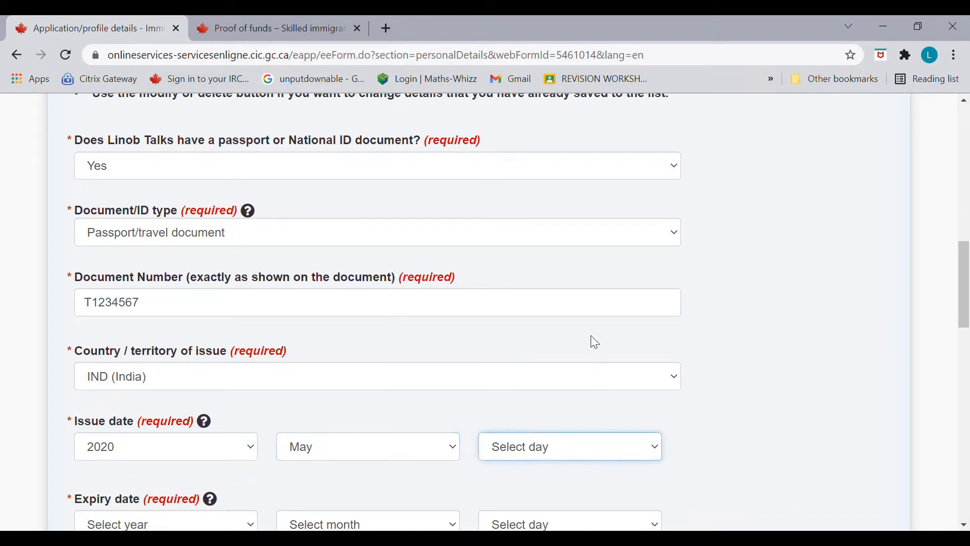
text(13)
scroll(965, 317, down, 3)
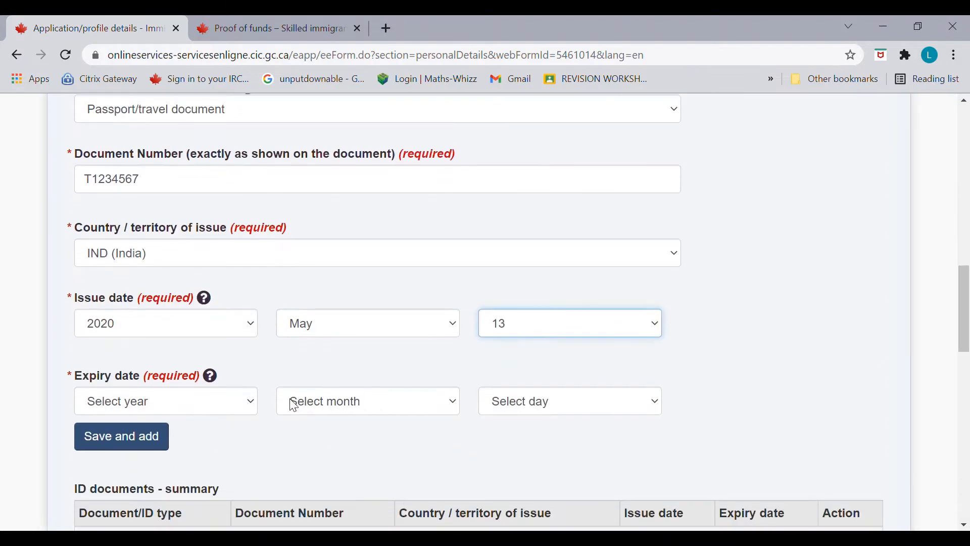
Step: Set the passport expiry date to 2030 May 12 and save it to the ID documents list
click(237, 401)
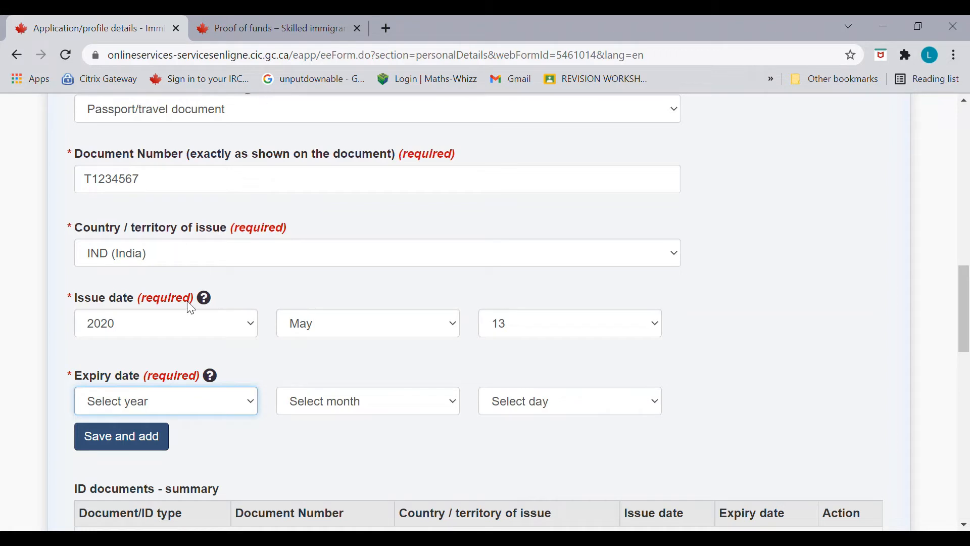
text(2030)
click(384, 403)
text(may)
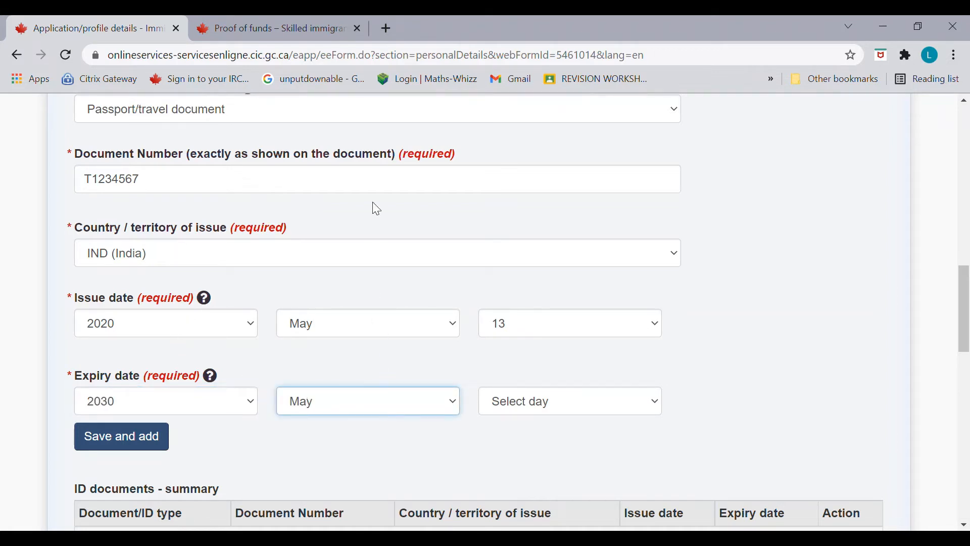
click(566, 399)
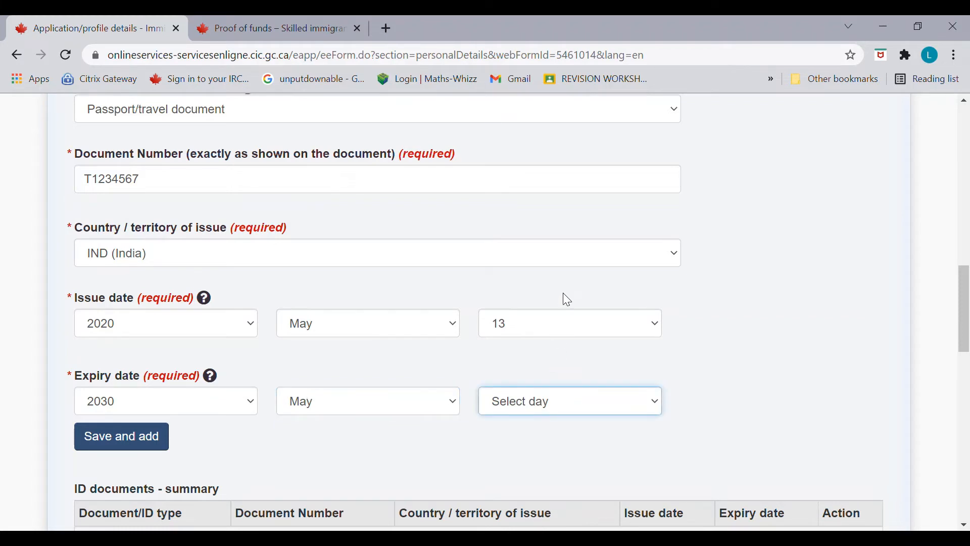
text(12)
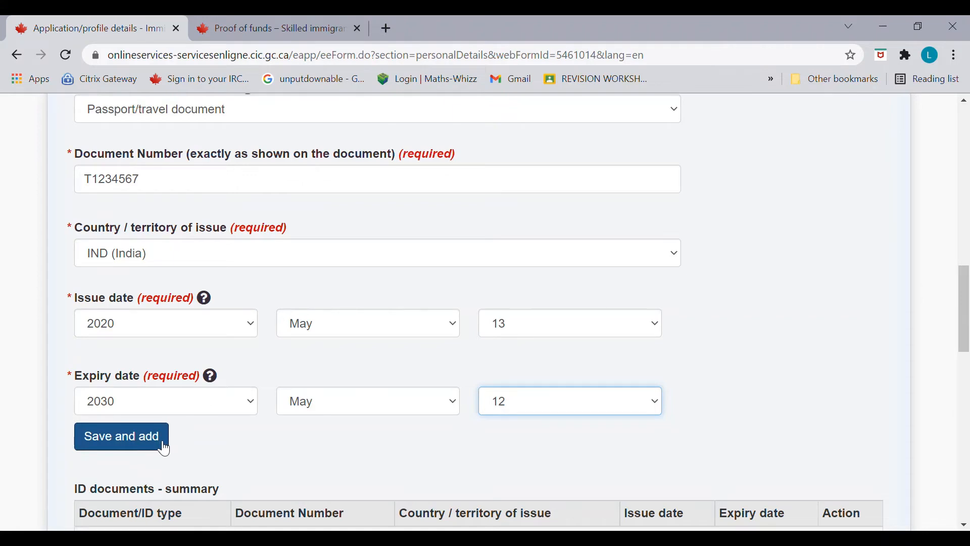
mouse_move(965, 346)
mouse_down()
mouse_move(963, 293)
mouse_move(964, 358)
mouse_up()
click(158, 411)
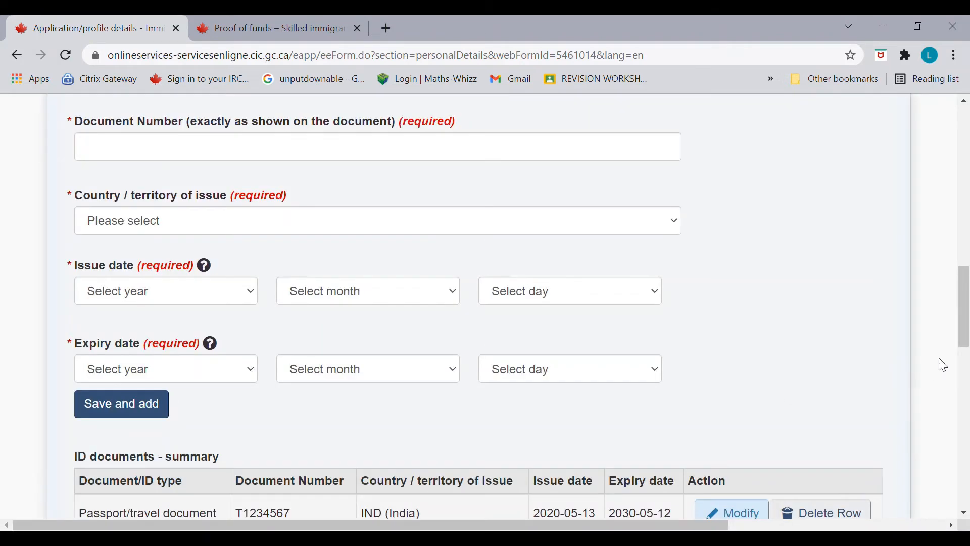
drag(965, 335, 967, 356)
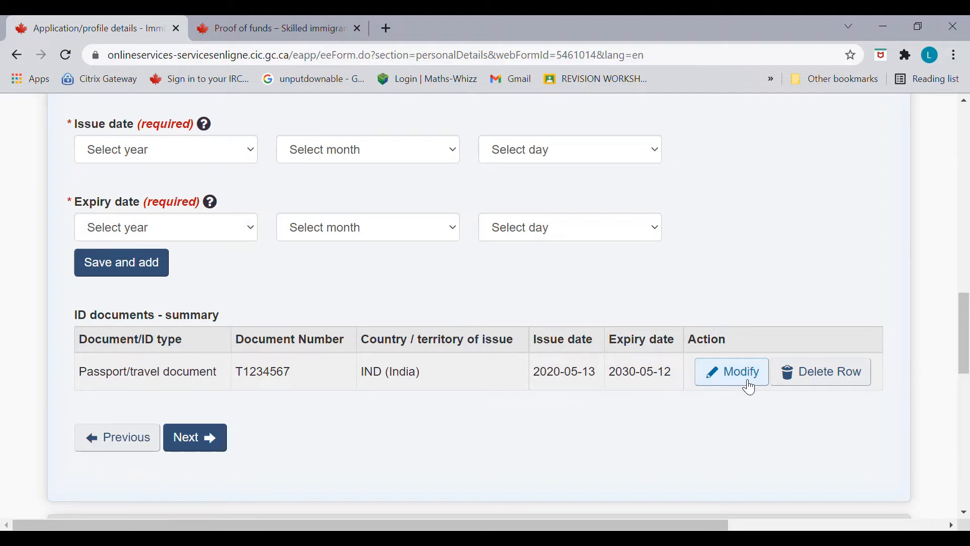
Step: Answer No to prior applications, choose India for citizenship and residence, and continue to Family
click(197, 445)
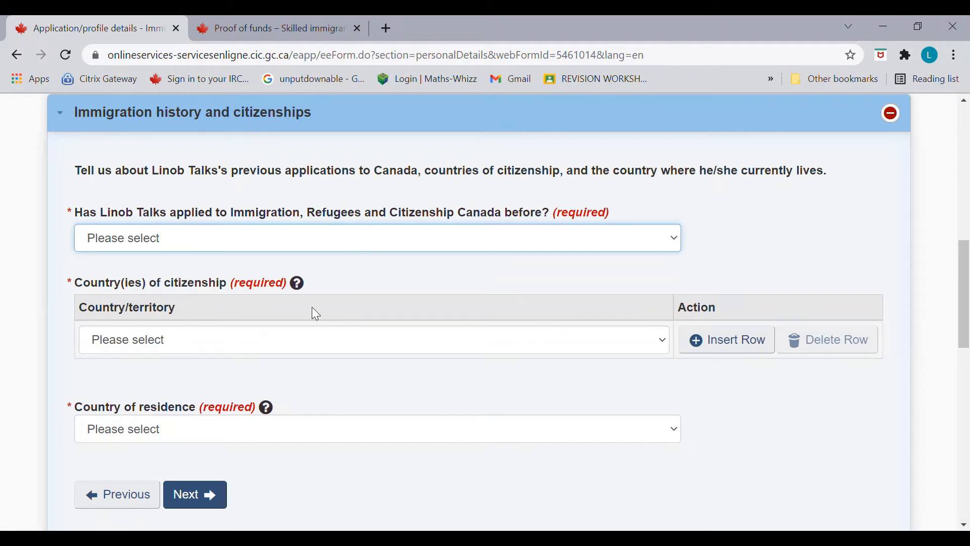
key(n)
key(Tab)
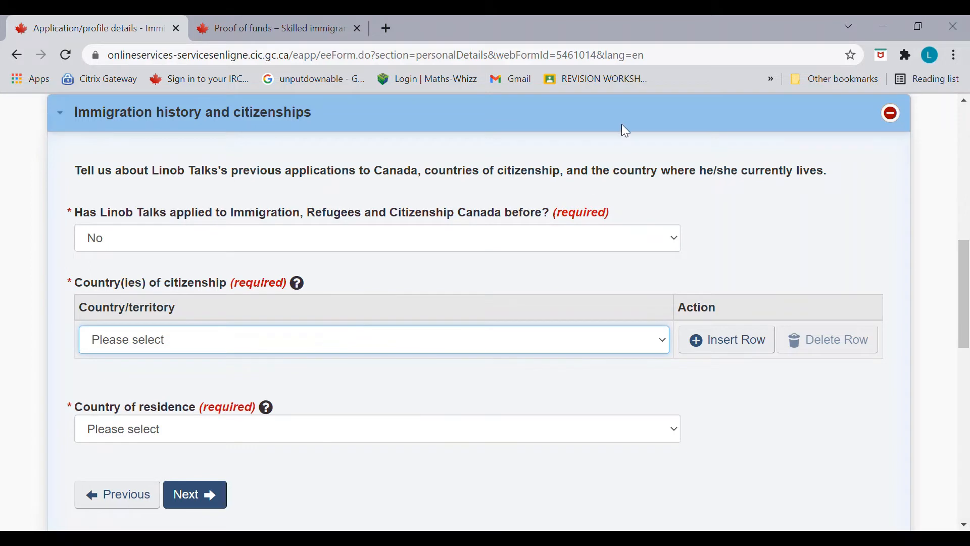
key(i)
key(i)
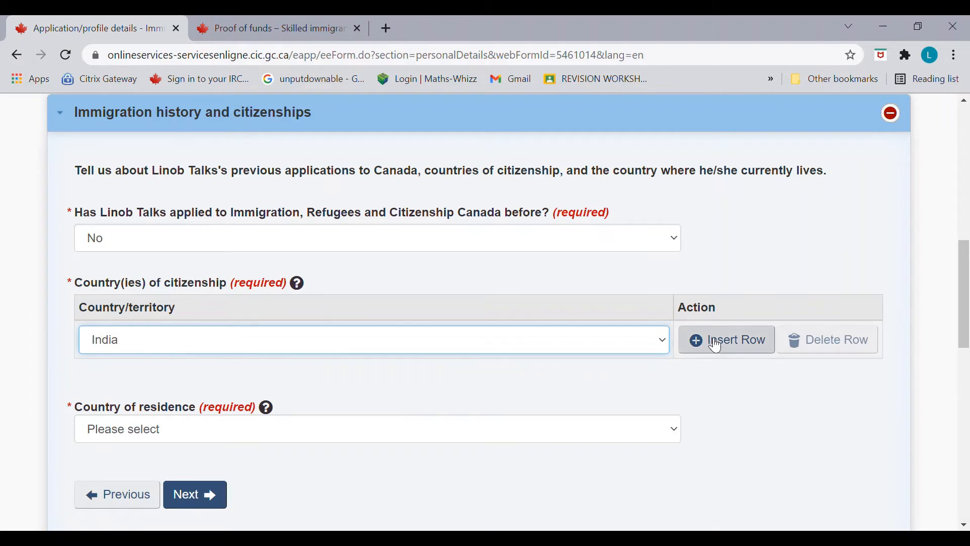
click(715, 339)
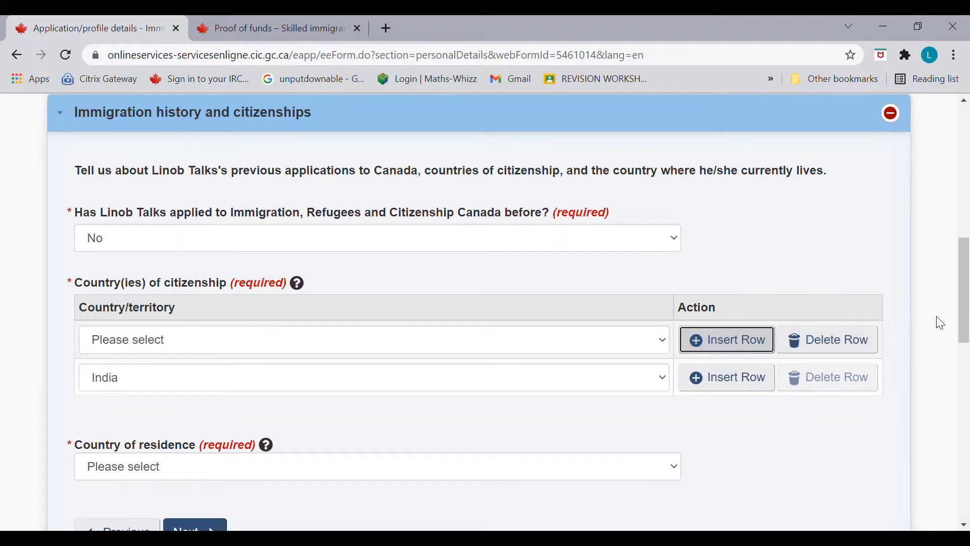
drag(958, 318, 962, 364)
click(635, 292)
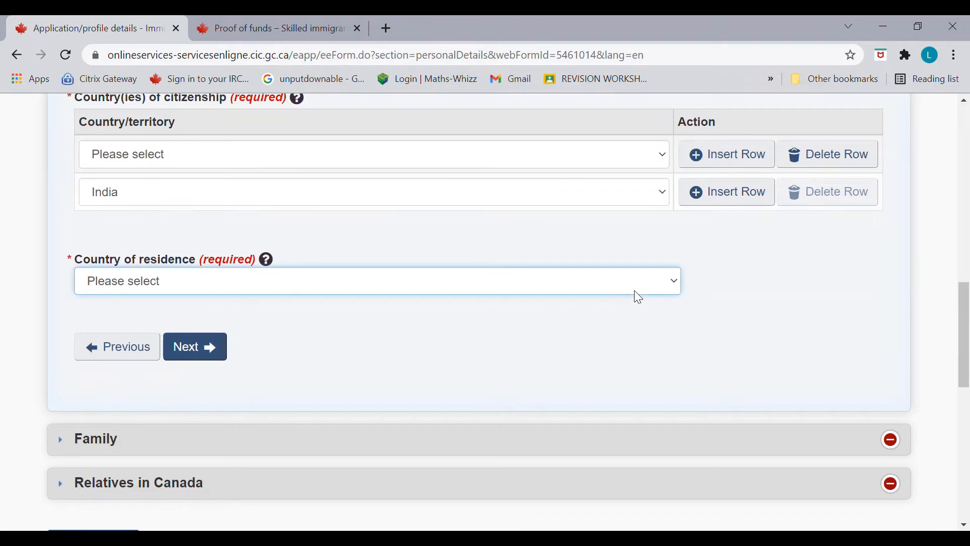
key(i)
key(i)
click(206, 347)
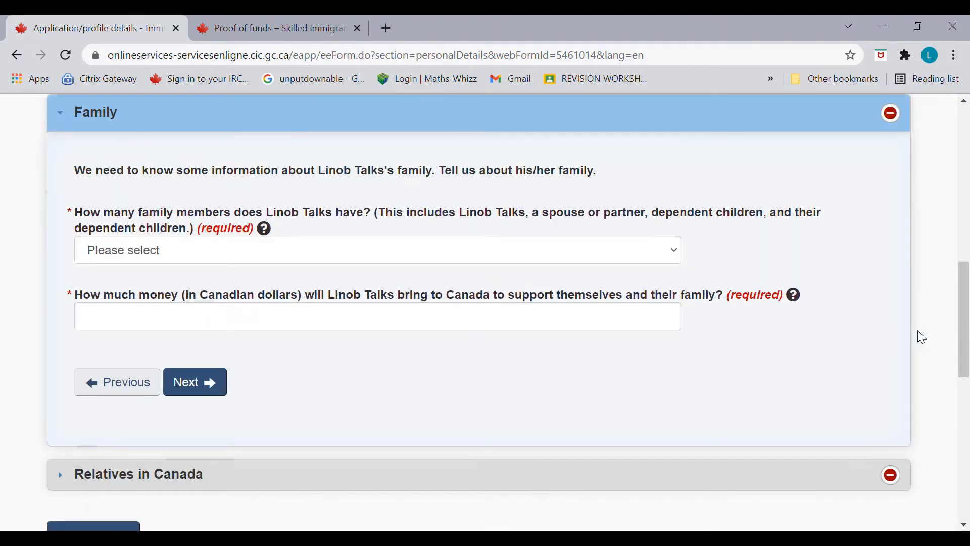
Step: Enter 4 family members and 30000 Canadian dollars of settlement funds
mouse_move(965, 340)
mouse_down()
mouse_move(965, 288)
mouse_move(966, 326)
mouse_up()
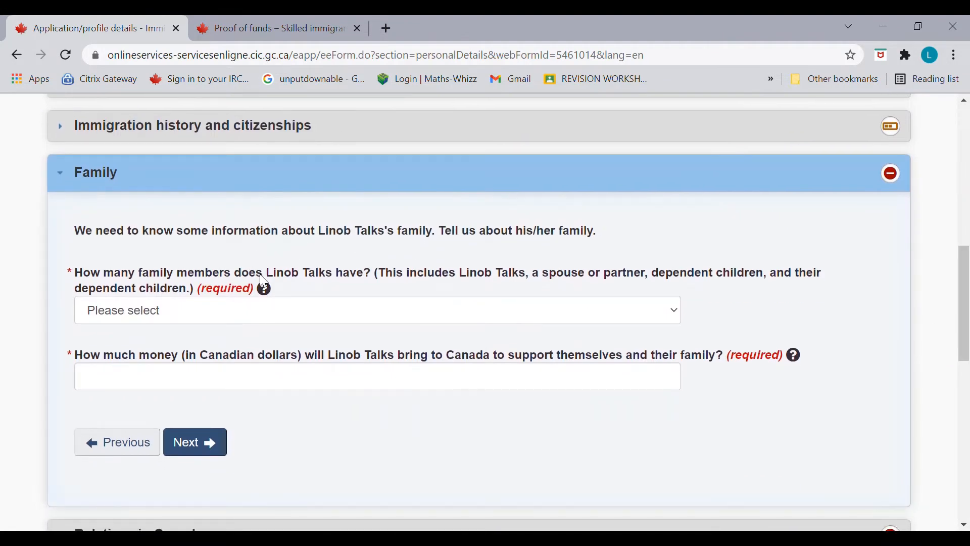
click(420, 318)
key(4)
click(532, 387)
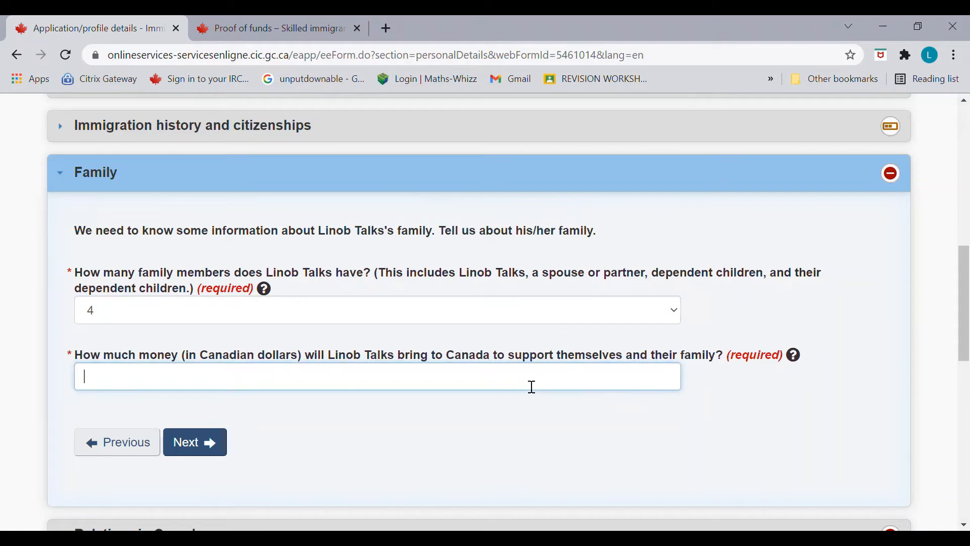
text(30000)
Step: Check the proof-of-funds minimum for 4 members, then continue to Relatives in Canada
click(512, 428)
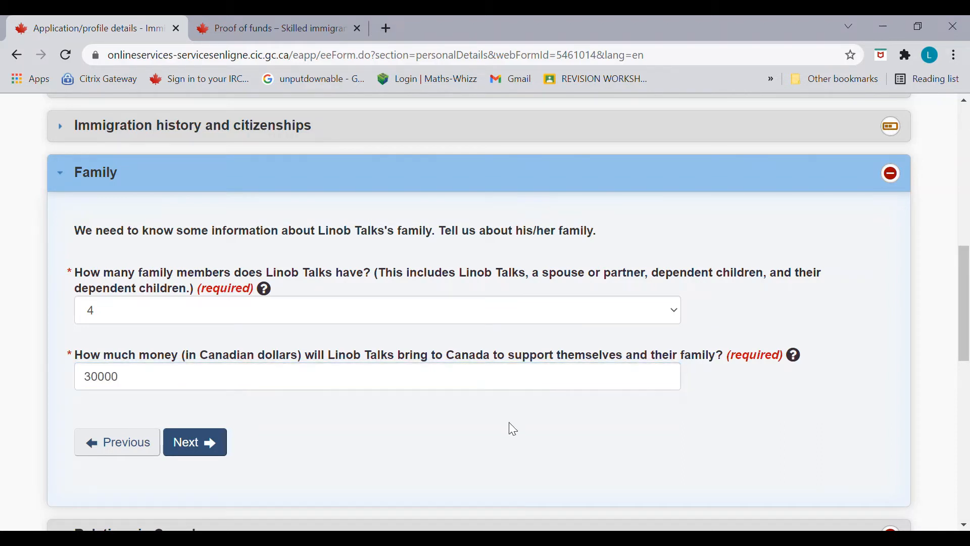
click(278, 30)
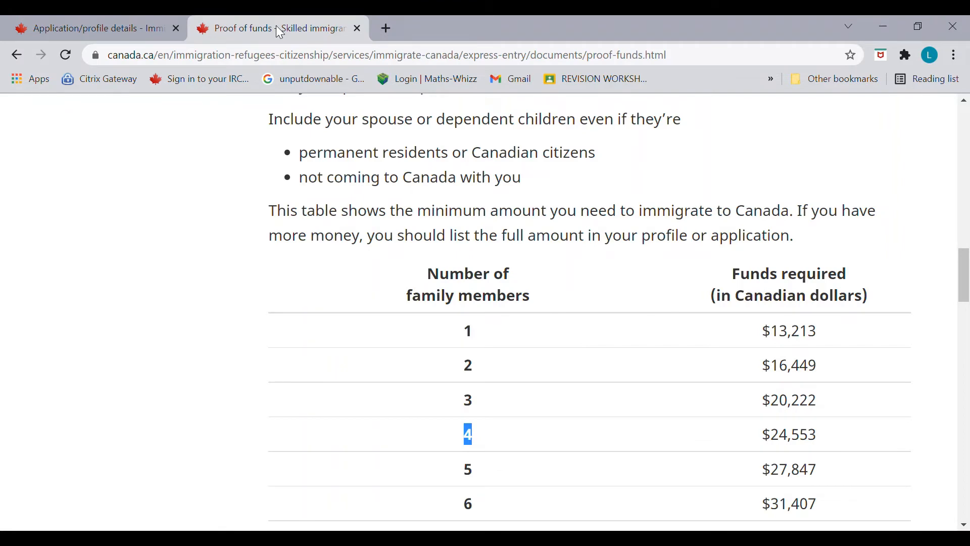
click(138, 30)
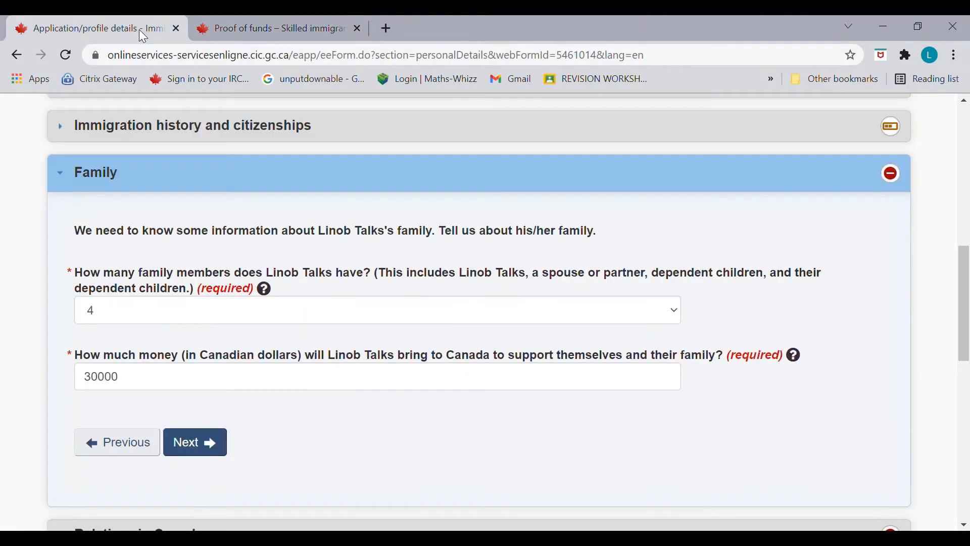
click(207, 449)
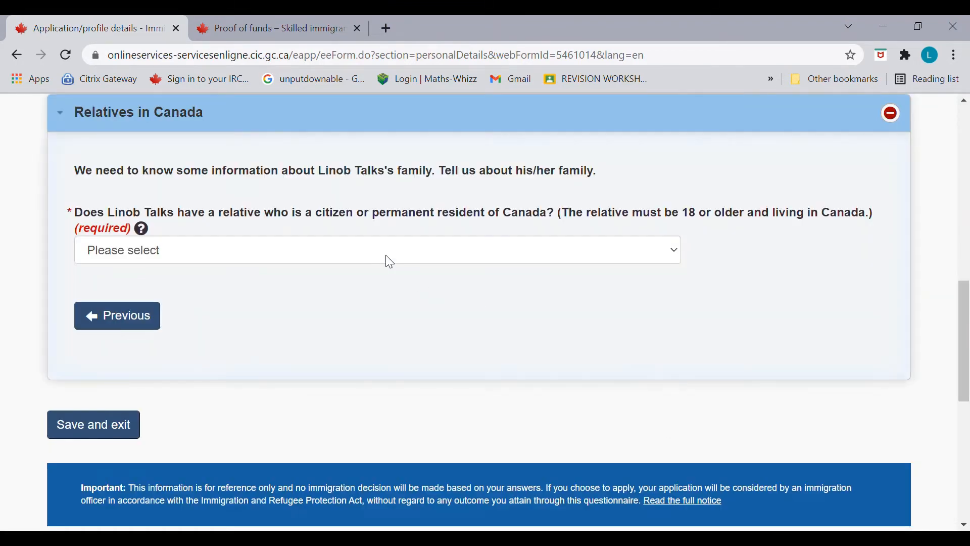
Step: Answer No to having relatives in Canada, then save and exit Personal details
click(400, 256)
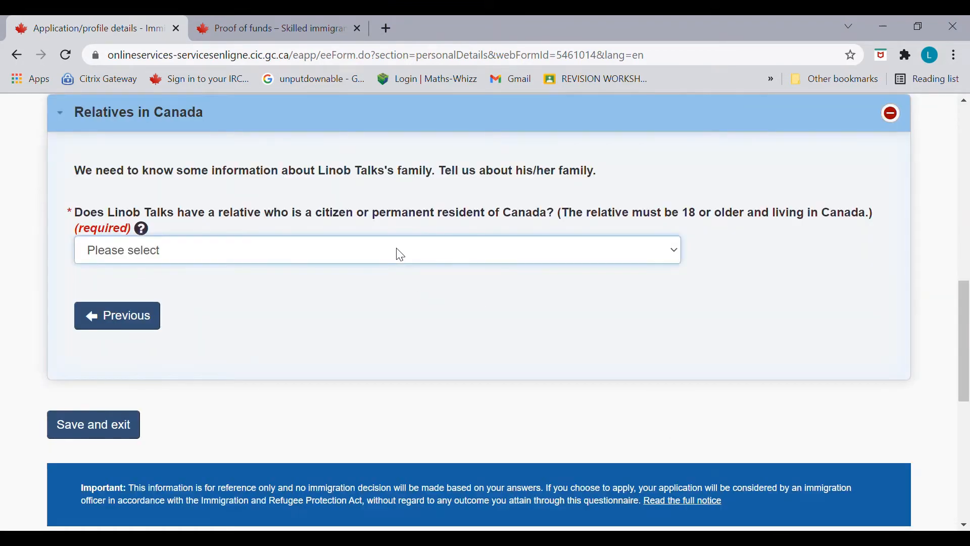
key(n)
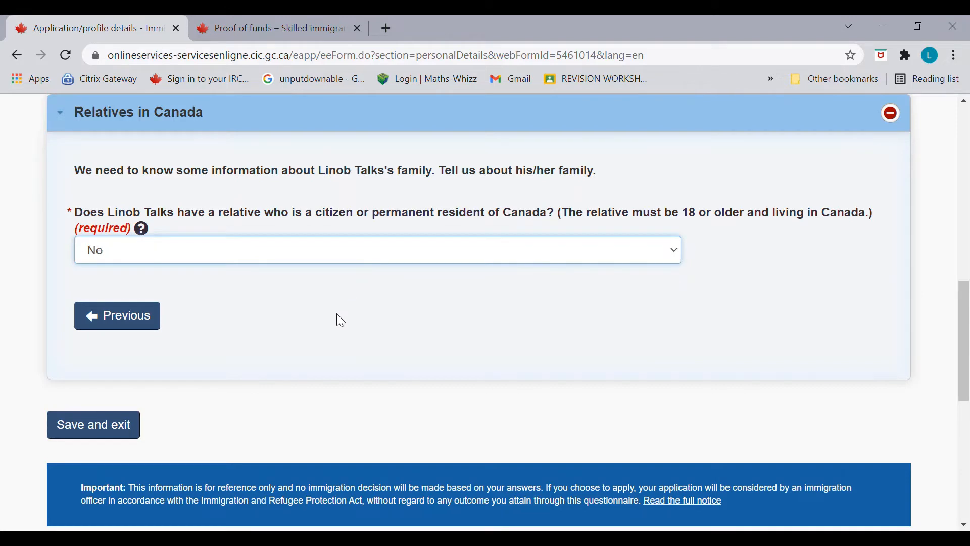
click(151, 316)
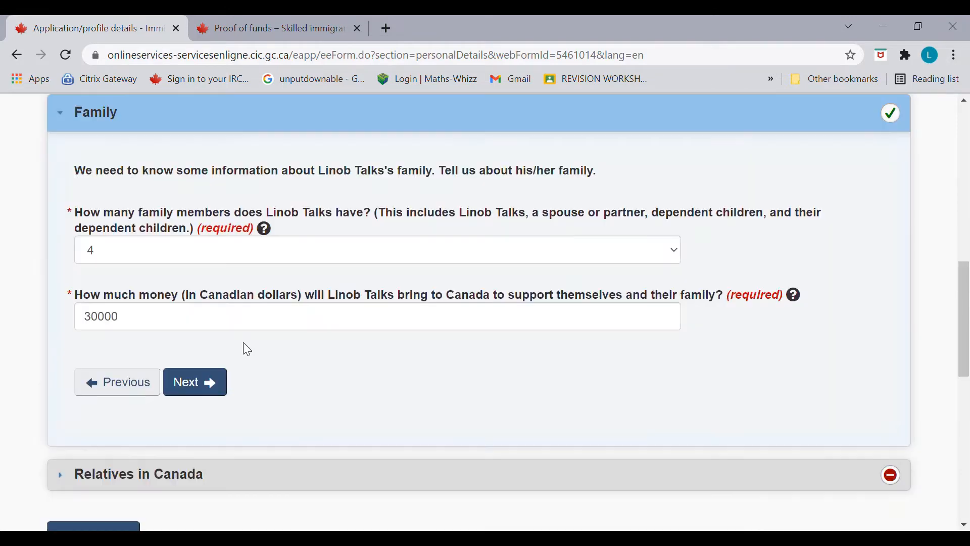
click(212, 384)
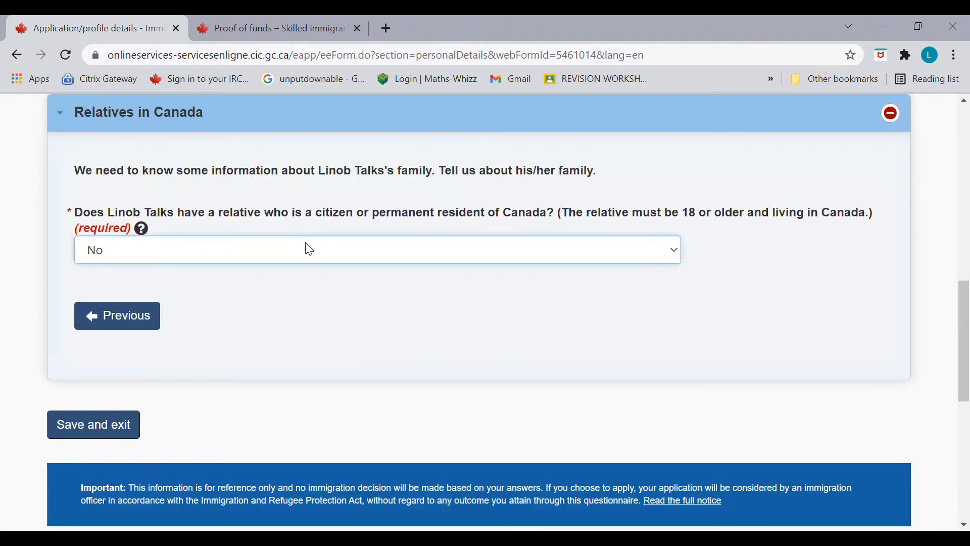
click(114, 423)
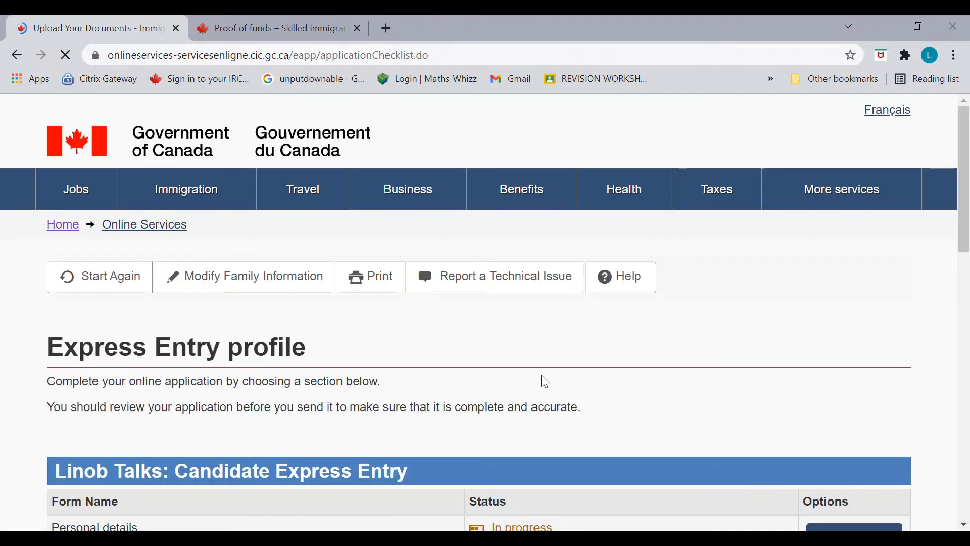
Step: Continue the in-progress Personal details form from the profile list
drag(968, 234, 968, 261)
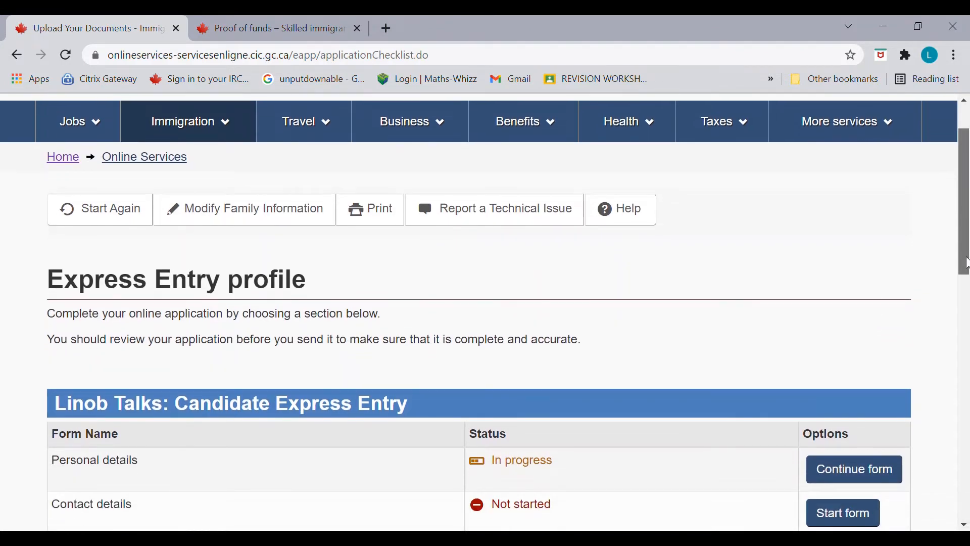
scroll(889, 282, down, 5)
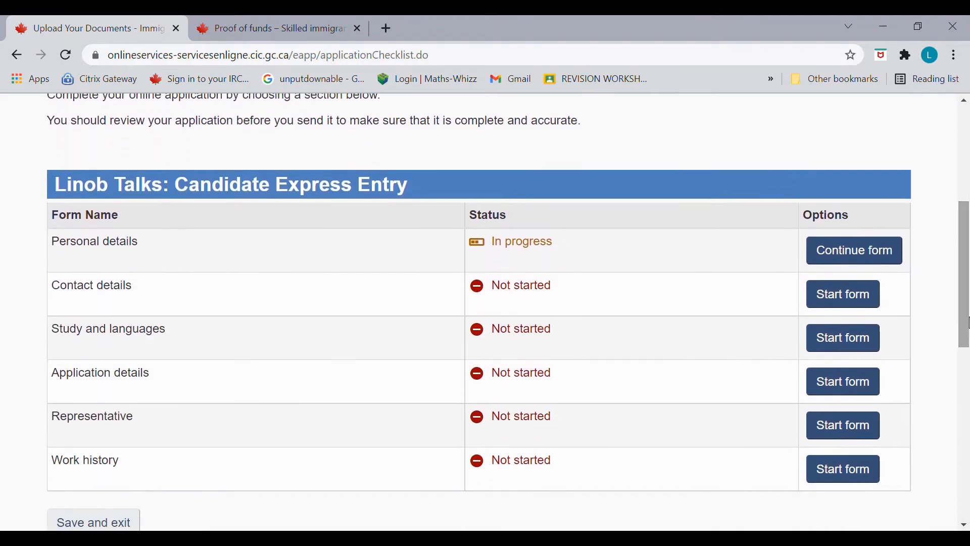
click(895, 262)
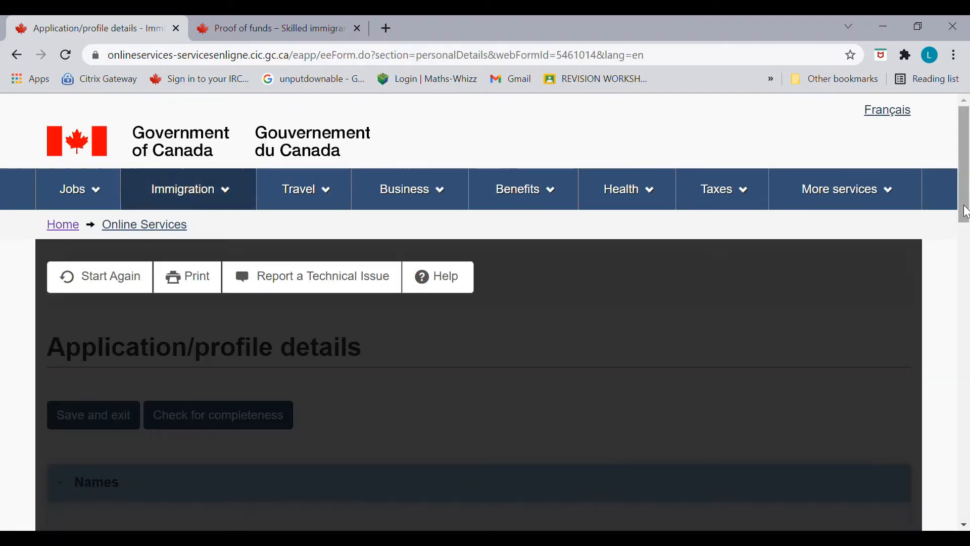
Step: In Immigration history, delete the extra India citizenship row and set the remaining one to India
drag(967, 212, 967, 398)
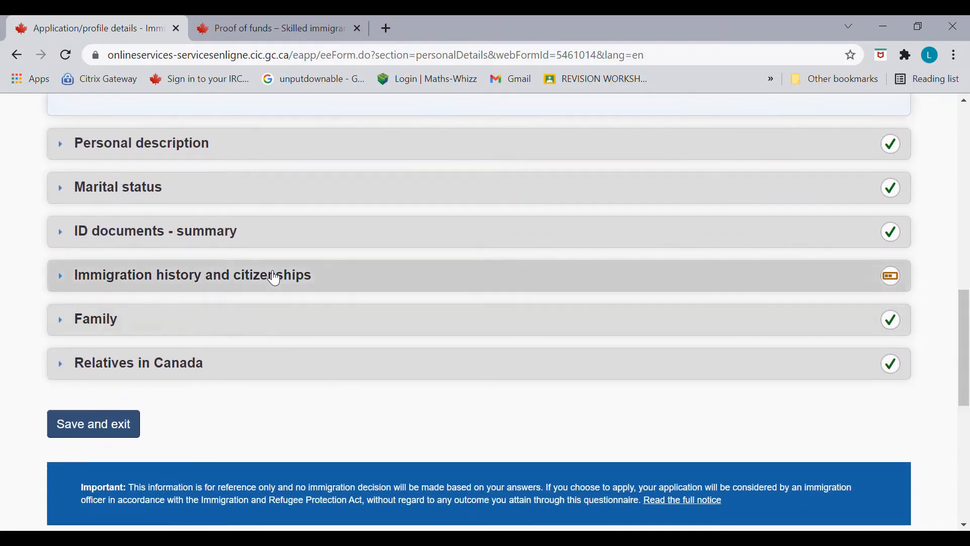
click(273, 276)
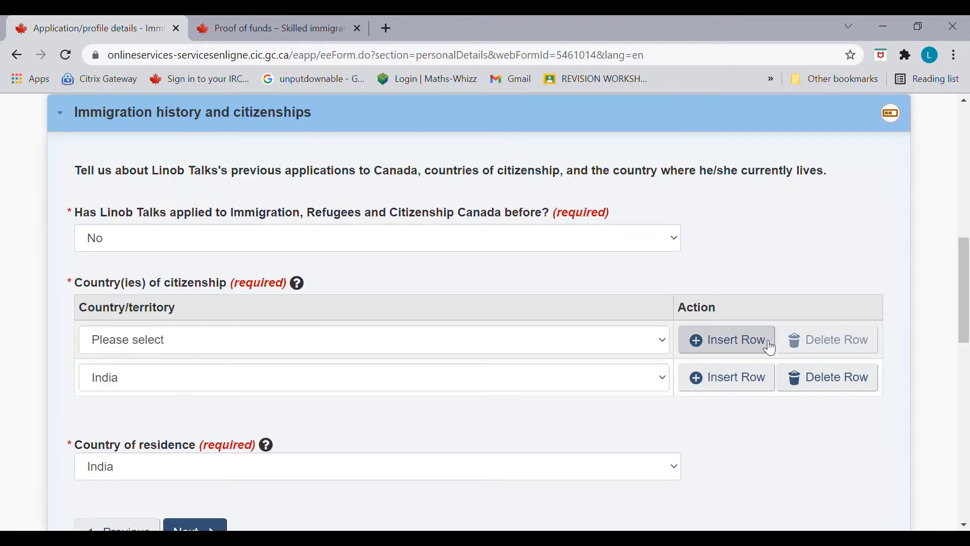
mouse_move(968, 295)
mouse_down()
mouse_move(965, 357)
mouse_move(967, 293)
mouse_up()
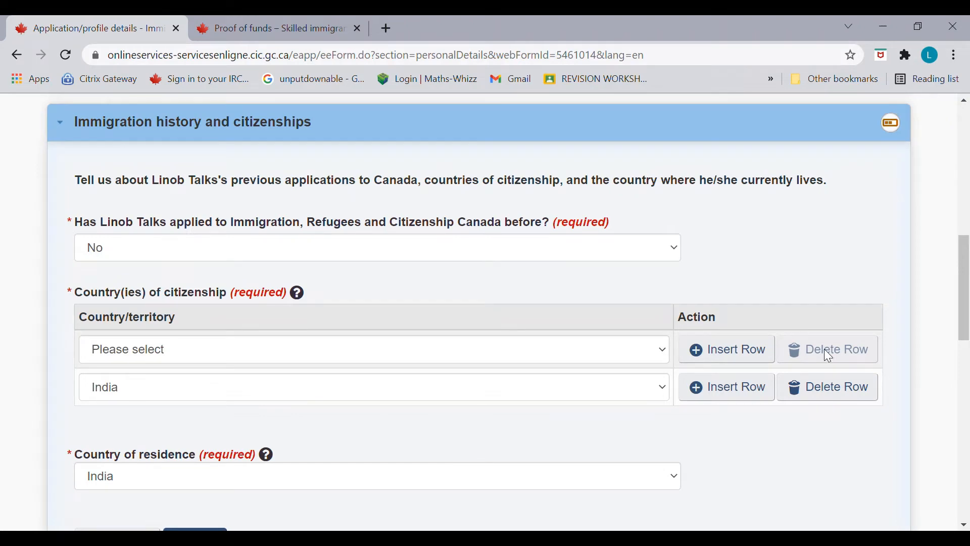
mouse_move(961, 311)
mouse_down()
mouse_move(966, 389)
mouse_move(966, 323)
mouse_up()
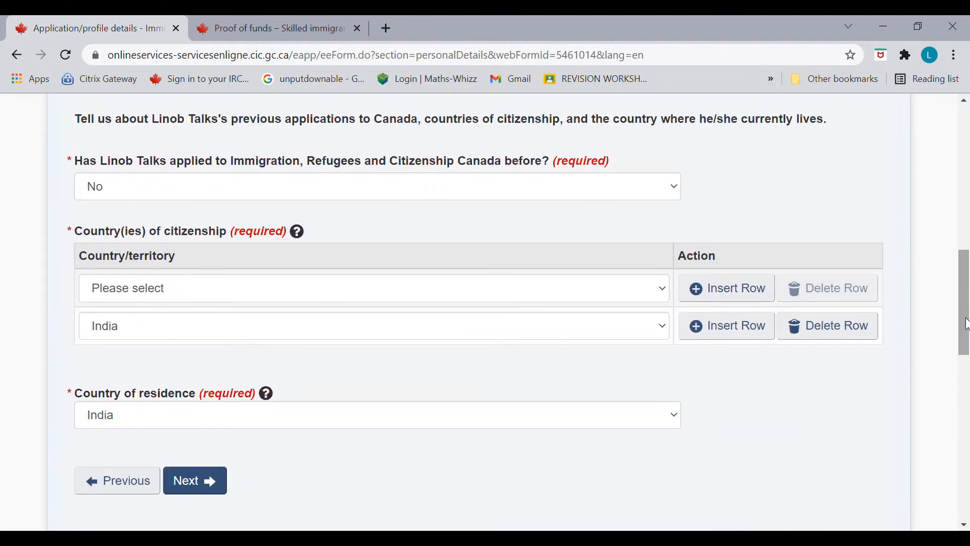
click(808, 328)
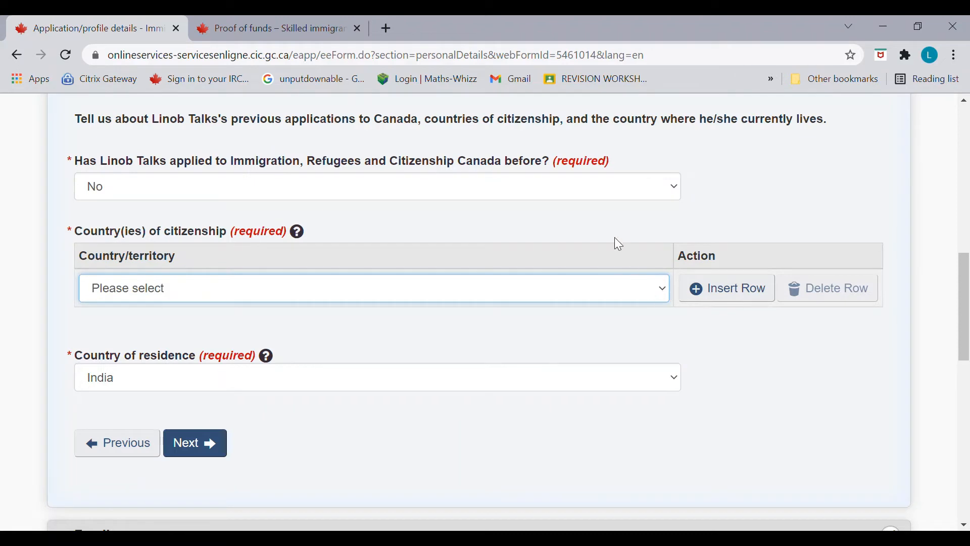
key(i)
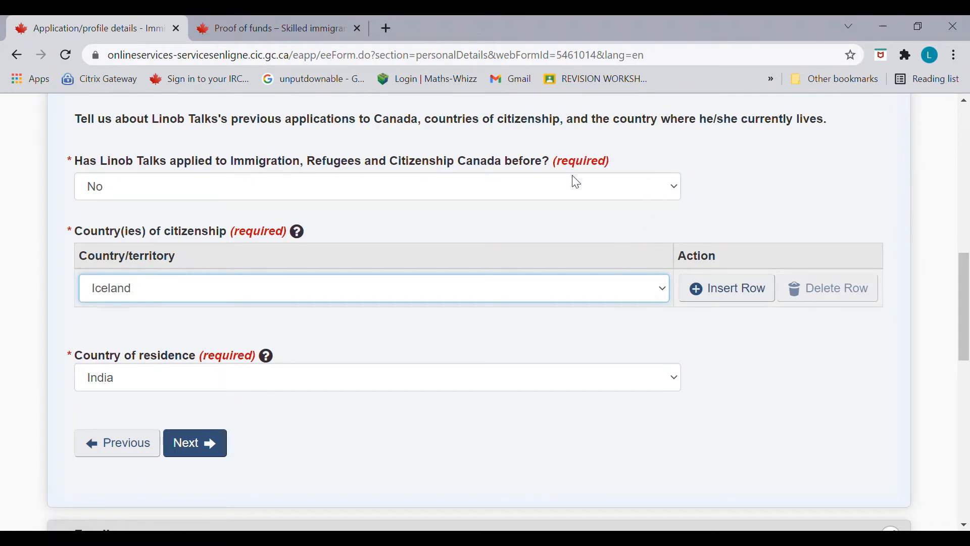
key(i)
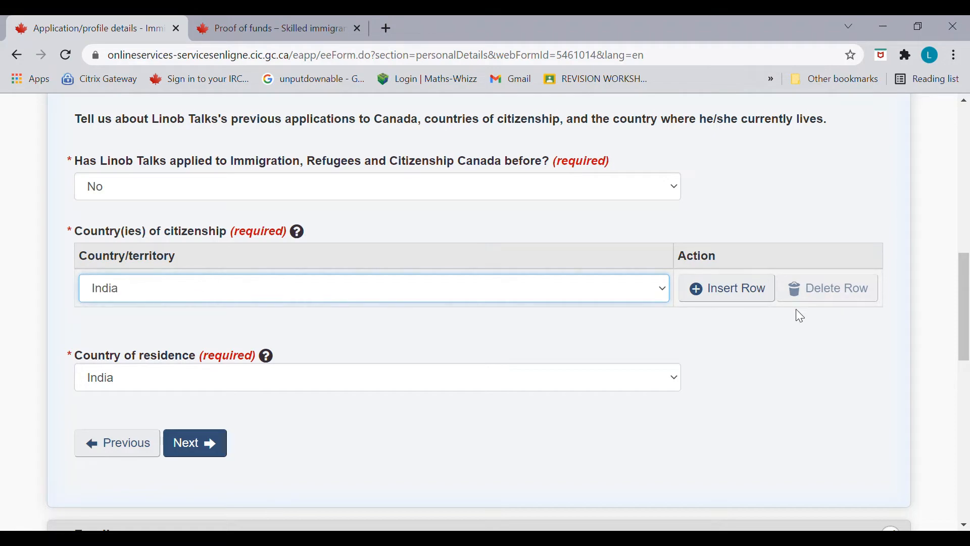
Step: Advance through Family and Relatives in Canada, then save and exit Personal details
click(201, 456)
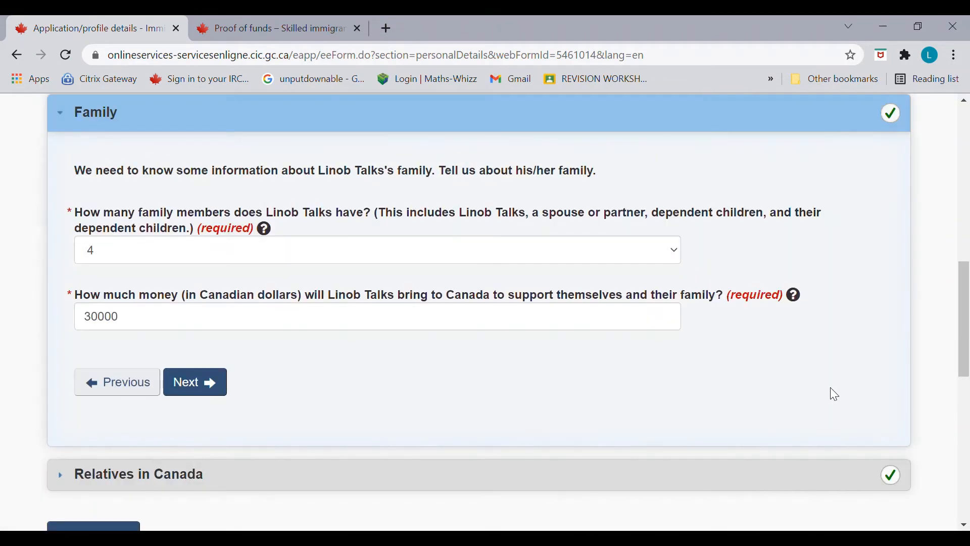
mouse_move(969, 374)
mouse_down()
mouse_move(968, 350)
mouse_move(965, 373)
mouse_up()
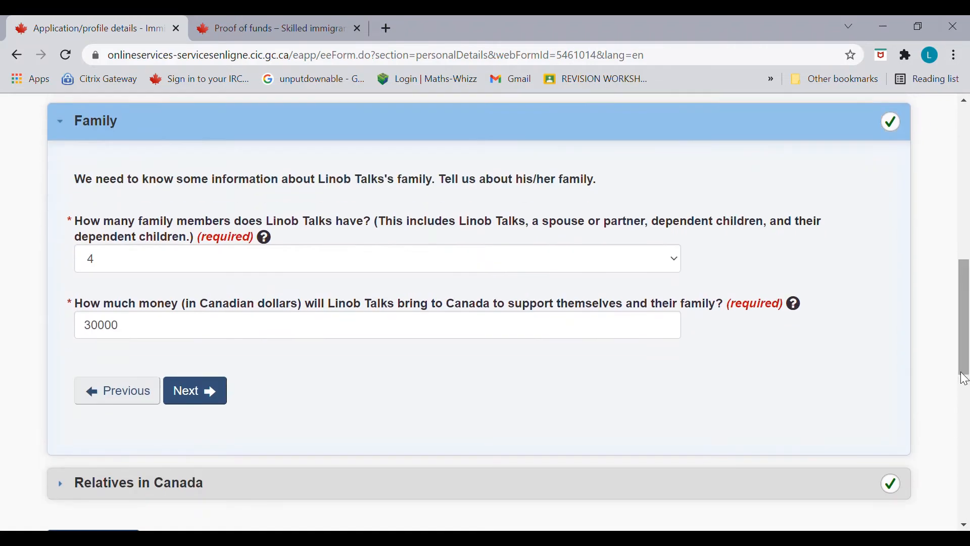
click(188, 390)
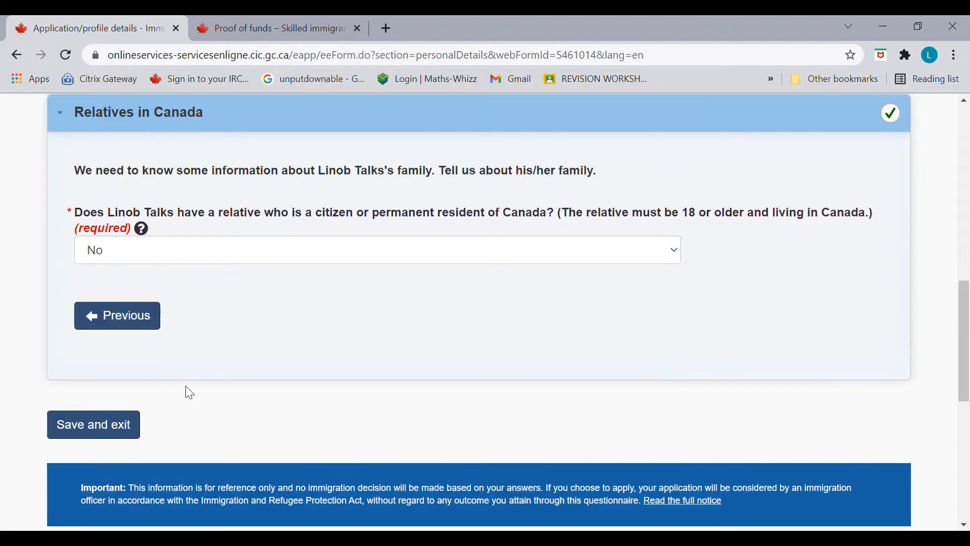
click(123, 419)
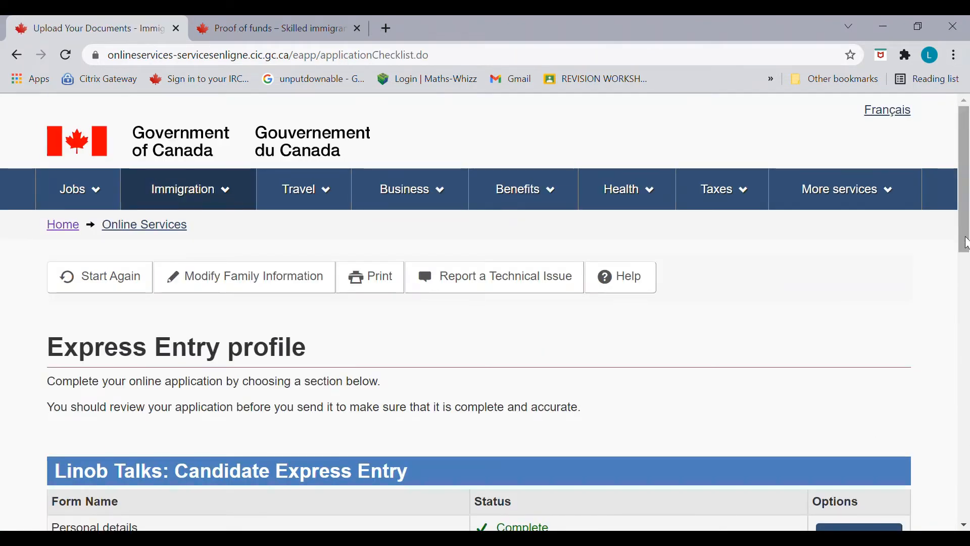
Step: Confirm Personal details shows Complete and start the Contact details form
drag(966, 237, 967, 317)
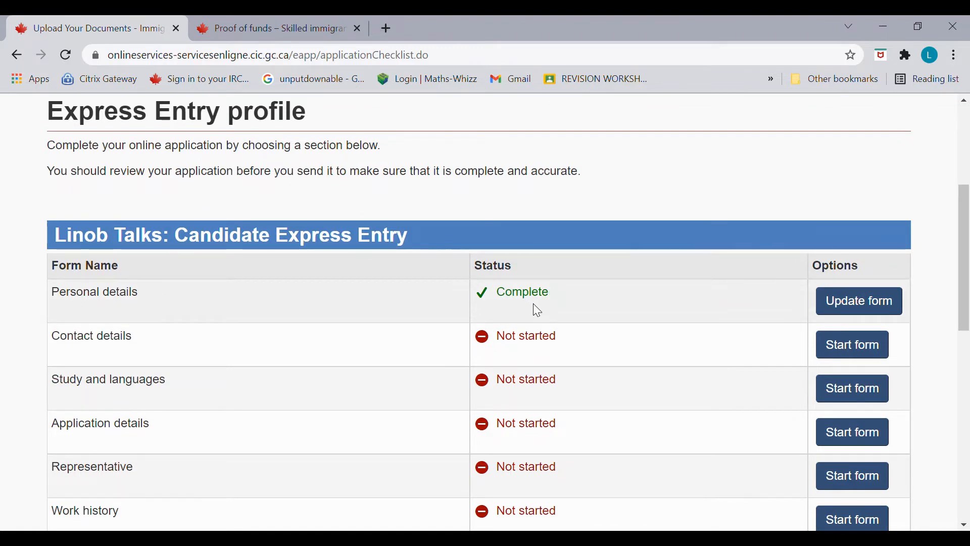
click(844, 352)
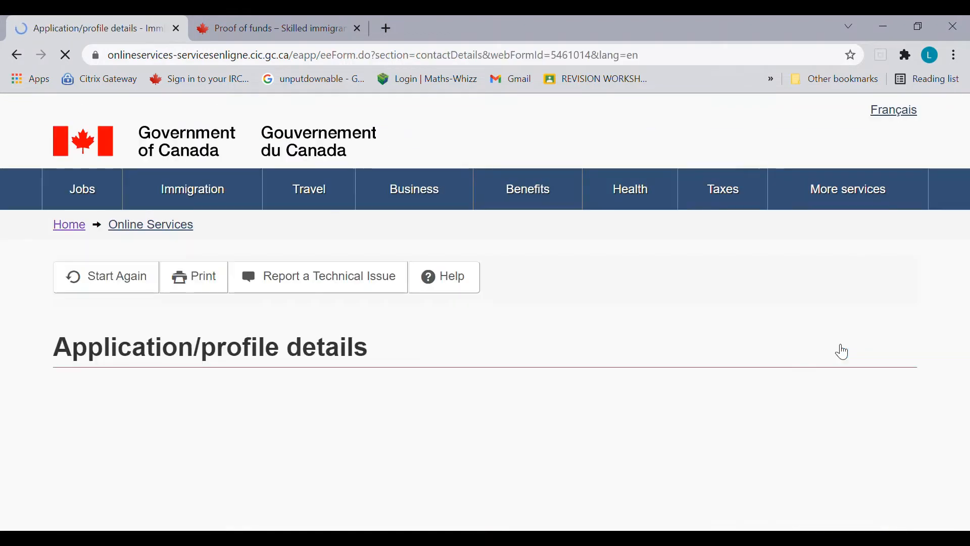
Step: Keep English as the correspondence language, enter the applicant's email address, then save and exit
drag(964, 233, 963, 300)
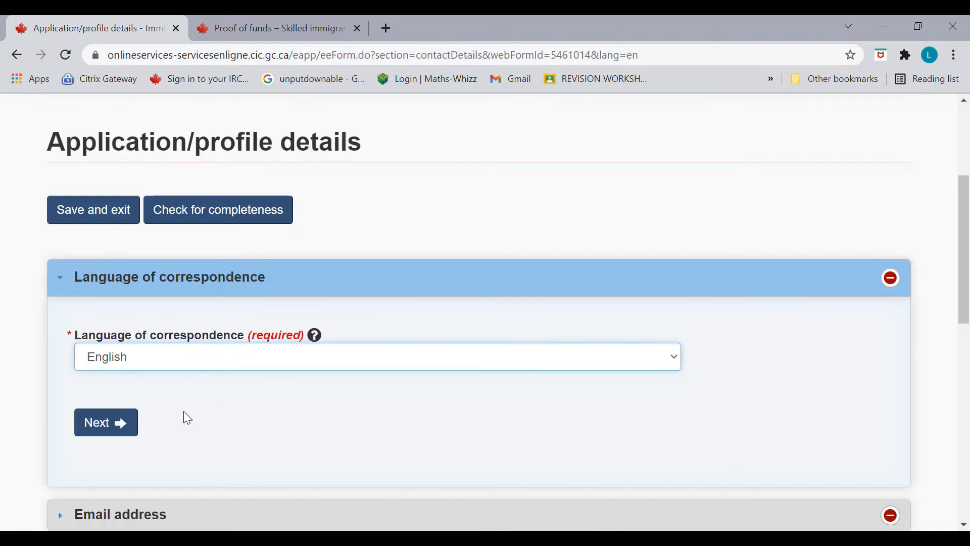
click(105, 427)
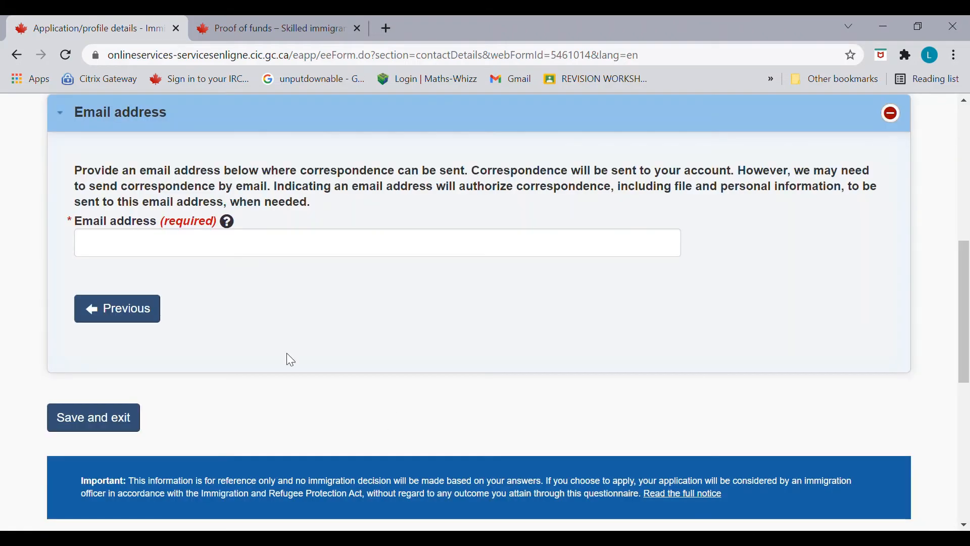
click(170, 256)
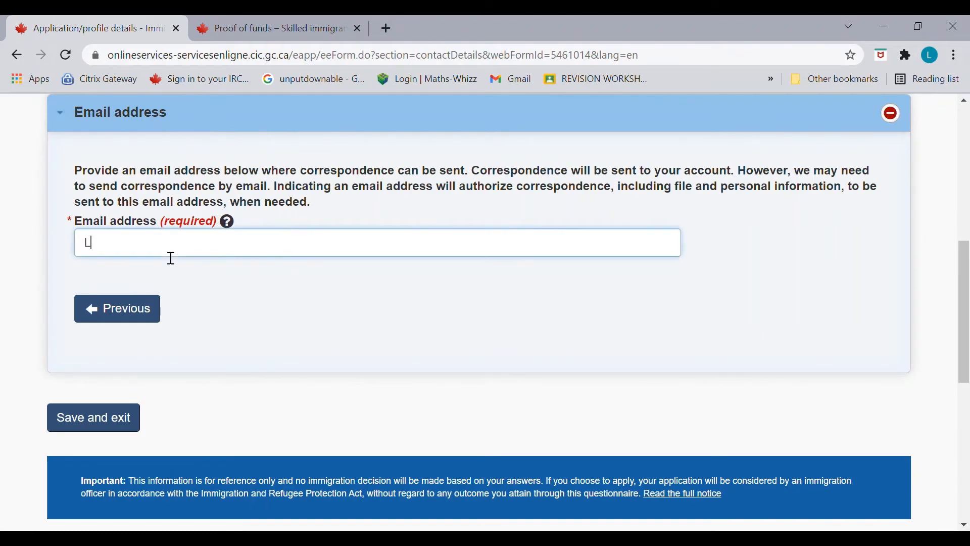
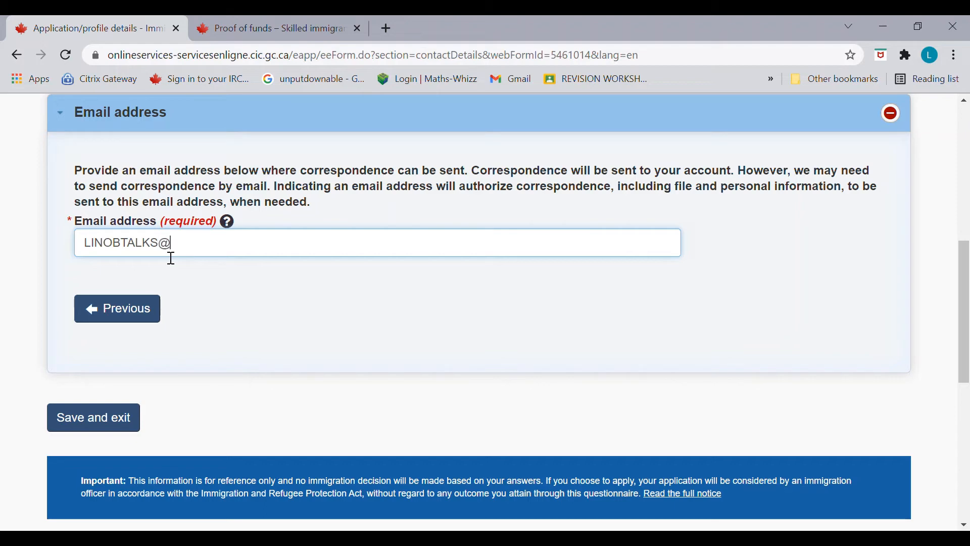
click(103, 415)
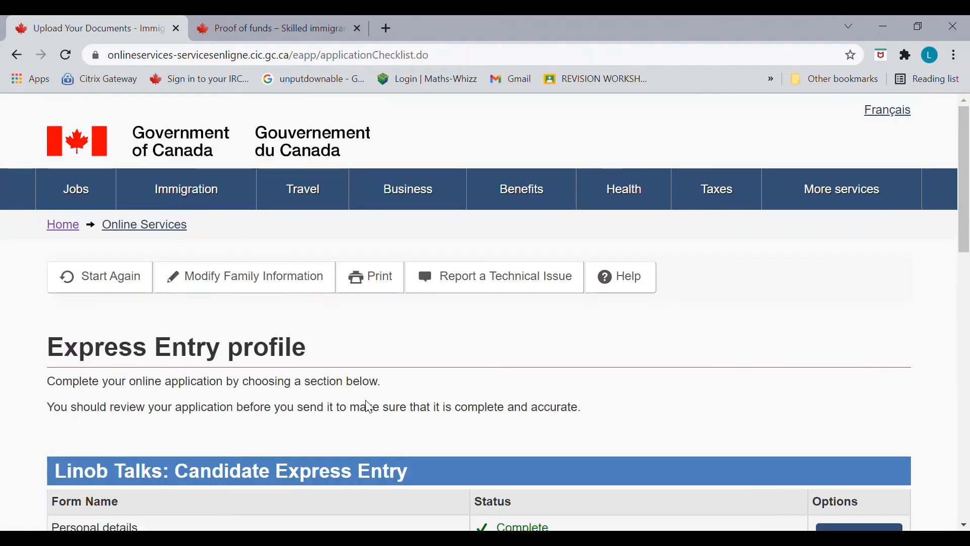
Step: Start the Study and languages form from the checklist and scroll through its Education history page
scroll(396, 369, down, 5)
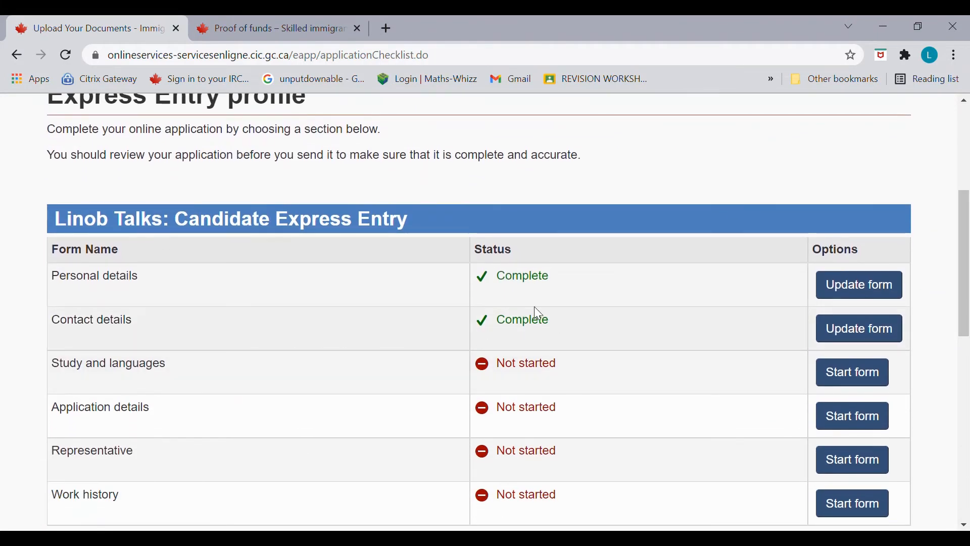
click(862, 377)
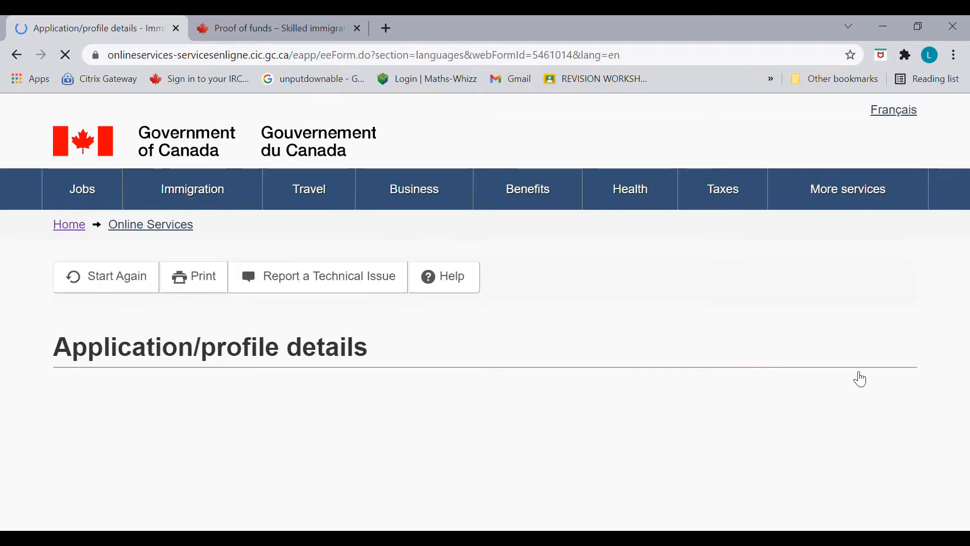
scroll(966, 231, down, 5)
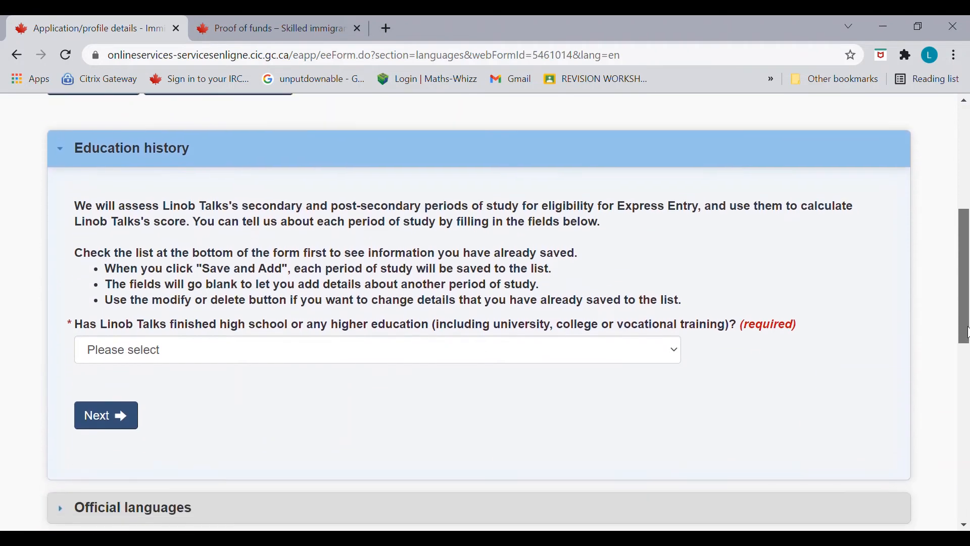
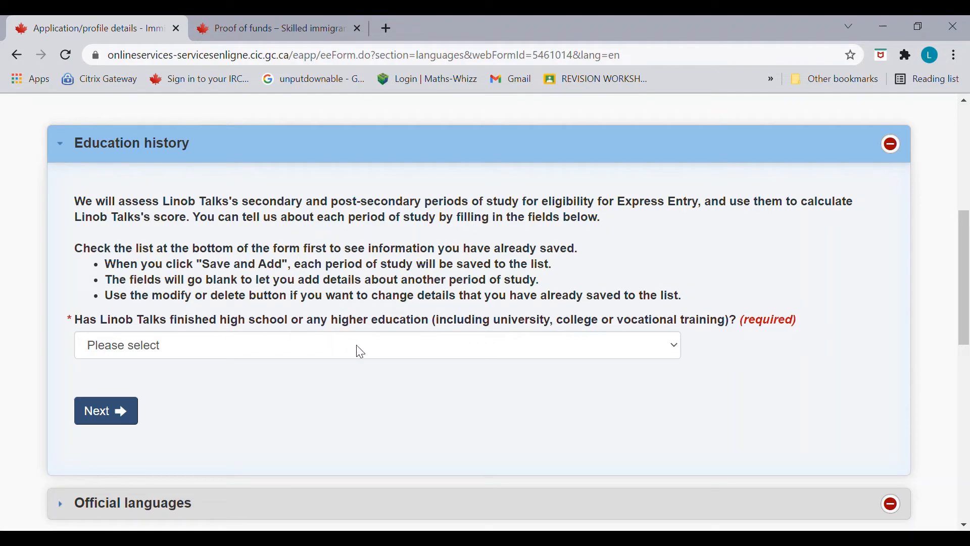
Step: Answer Yes to finished higher education and choose Science, Applied as the field of study
click(311, 396)
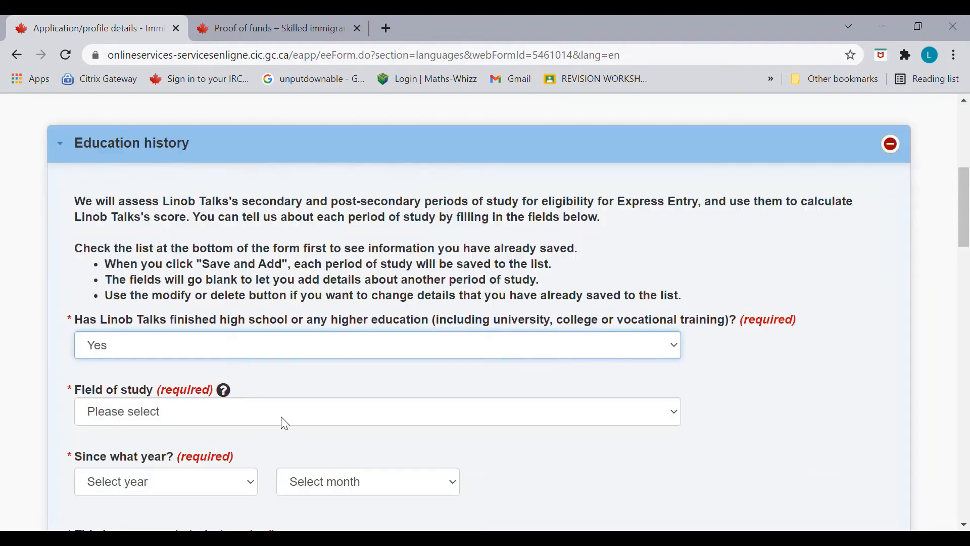
click(349, 416)
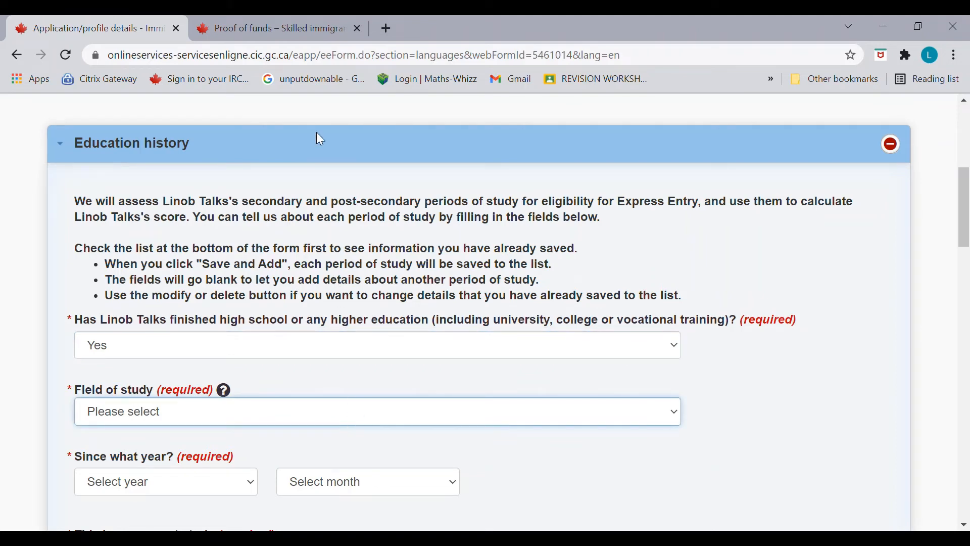
click(287, 269)
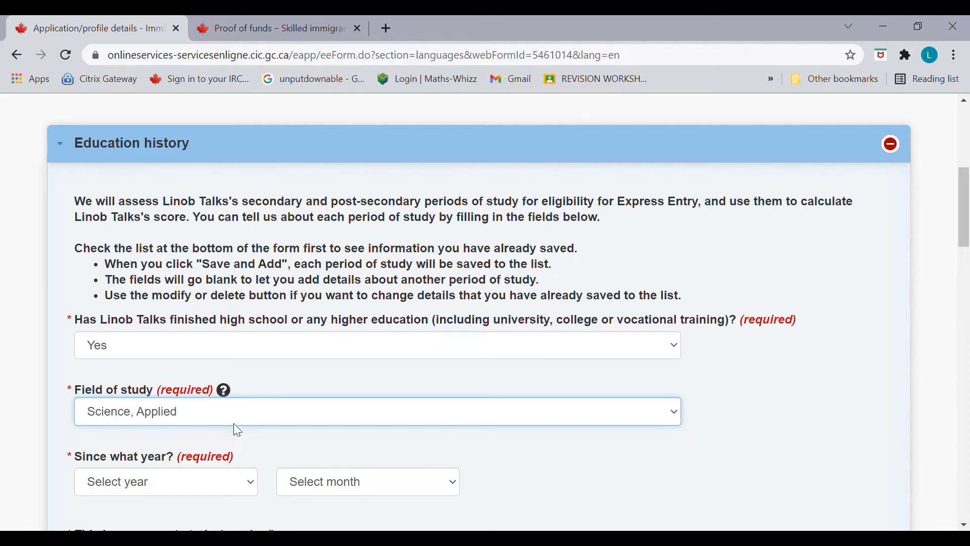
click(241, 471)
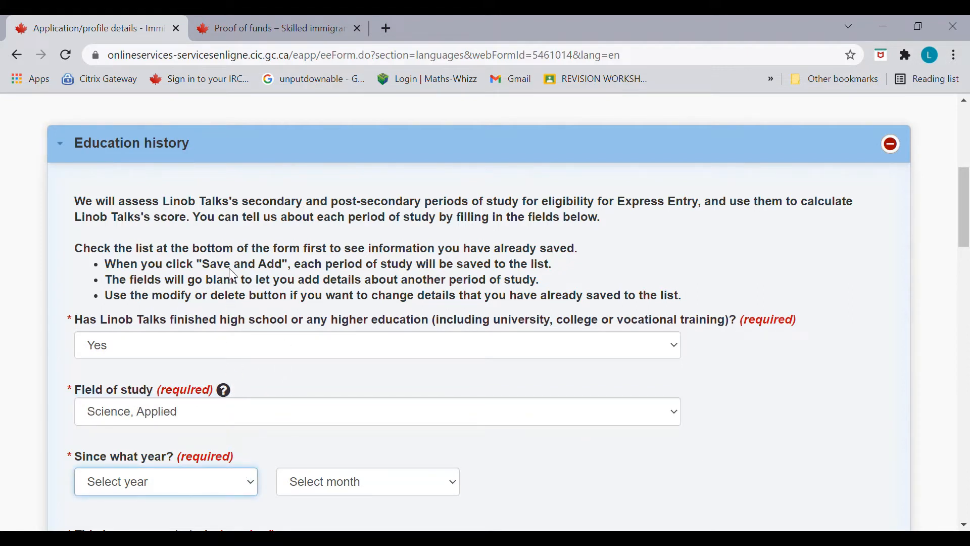
Step: Set the study start date to June 2014 and mark it as current study
text(2014)
key(Tab)
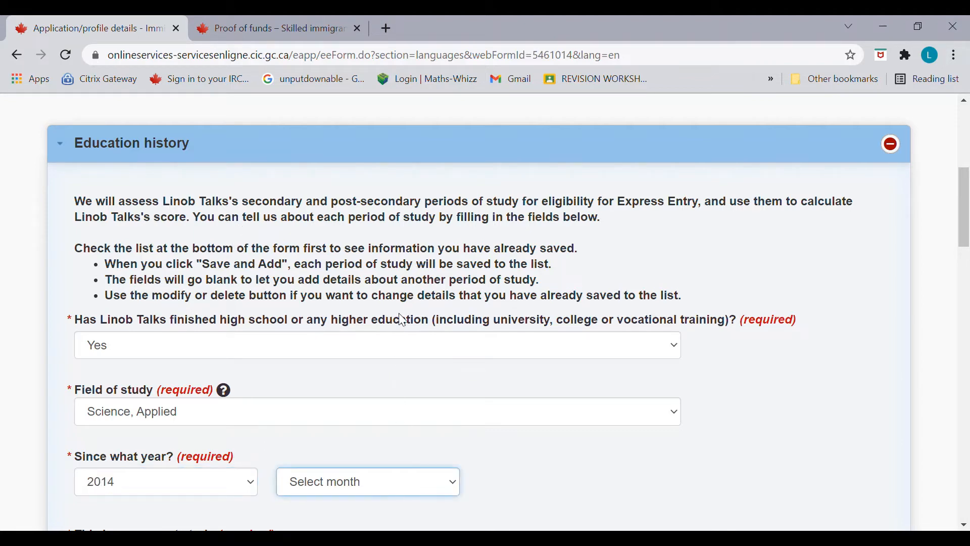
text(june)
drag(966, 223, 966, 271)
key(Tab)
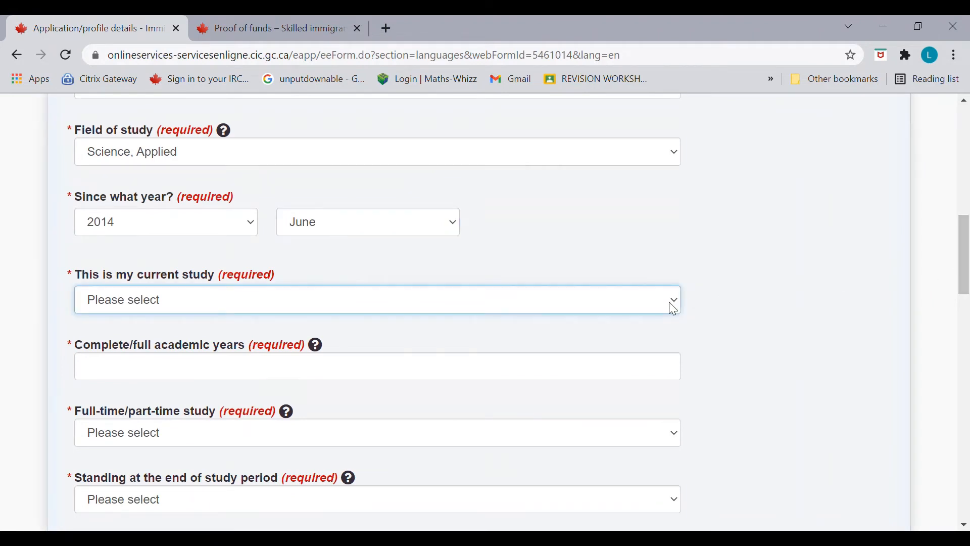
text(yes)
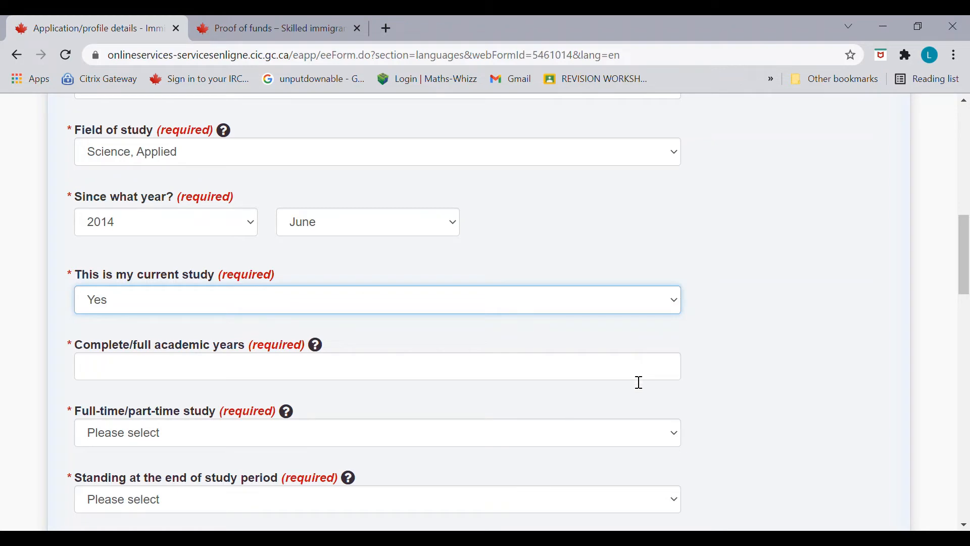
key(Tab)
Step: Enter 3 full academic years, Full Time study, and certificate, diploma or degree awarded
text(3)
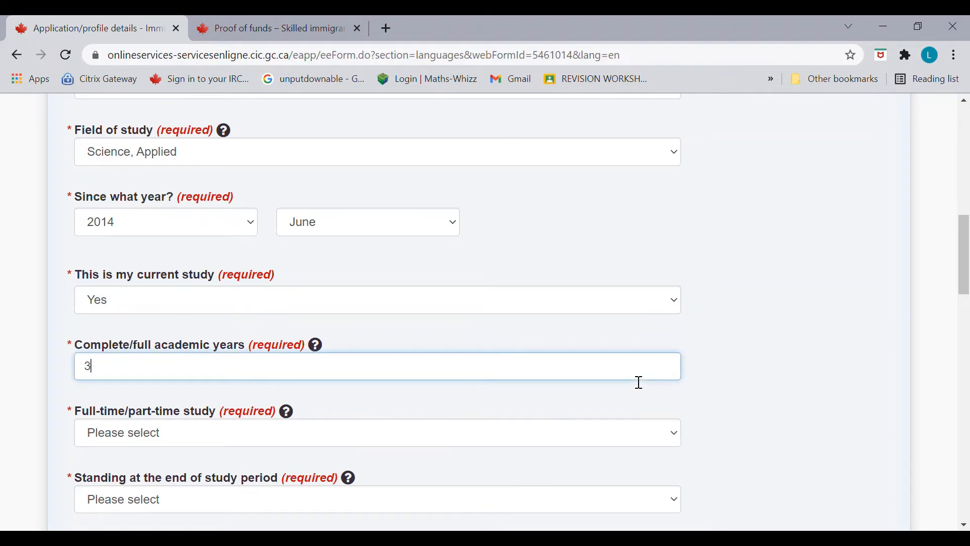
scroll(967, 278, down, 3)
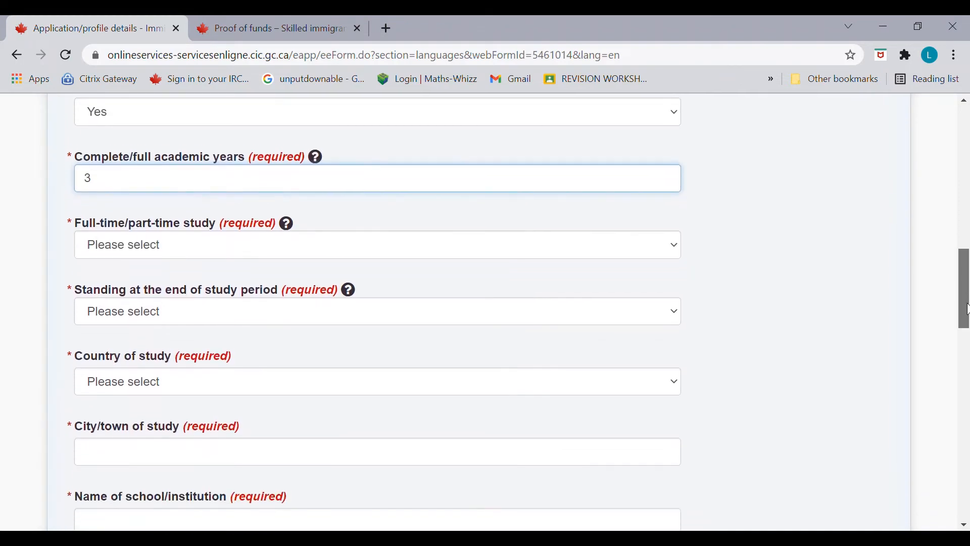
click(564, 245)
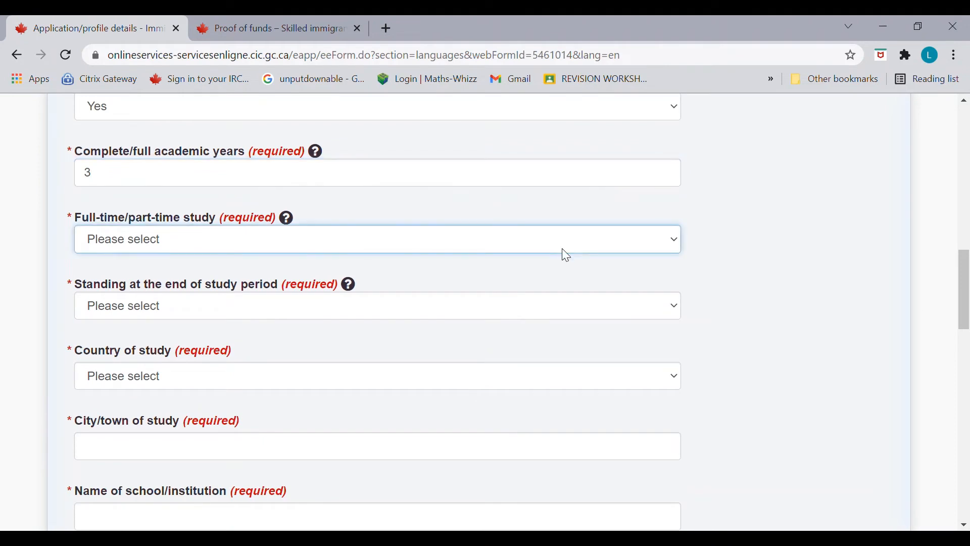
click(525, 289)
key(Tab)
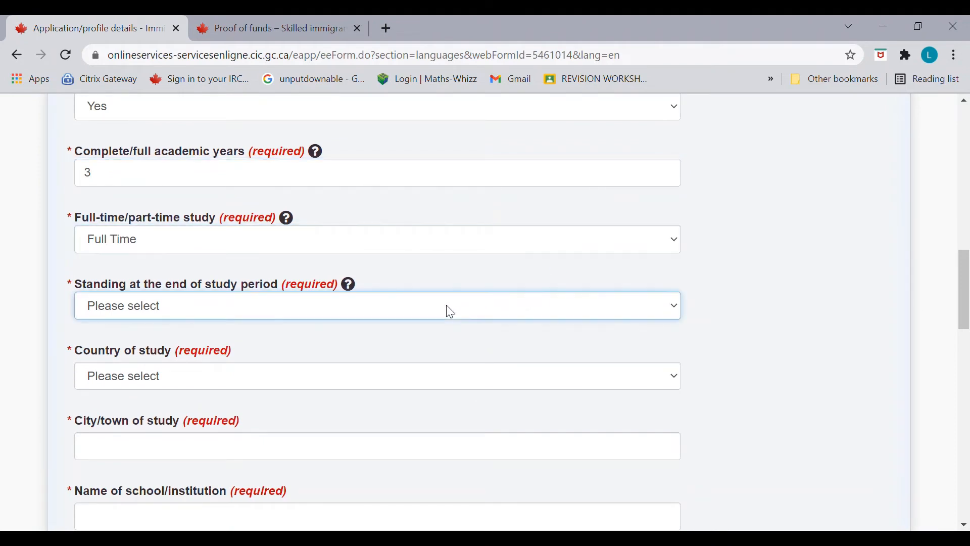
key(Down)
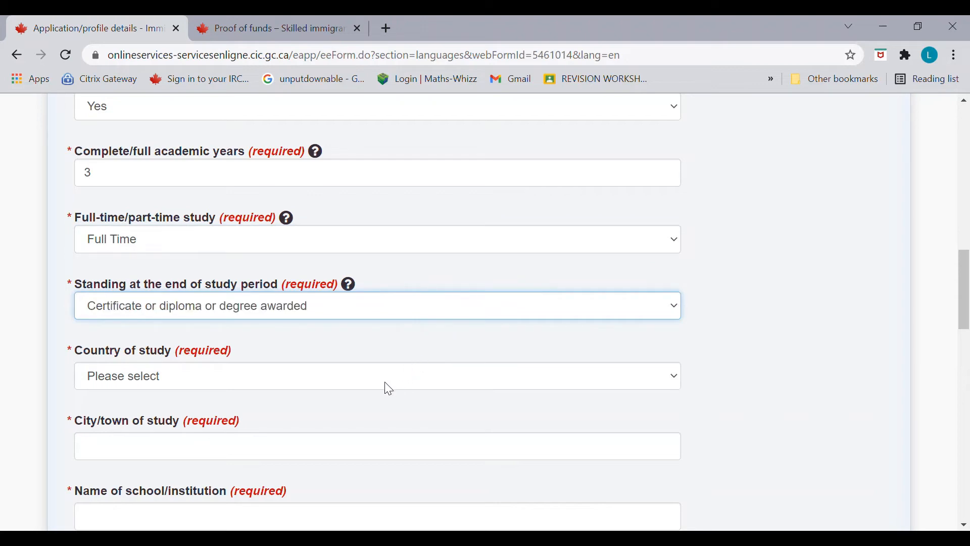
key(Tab)
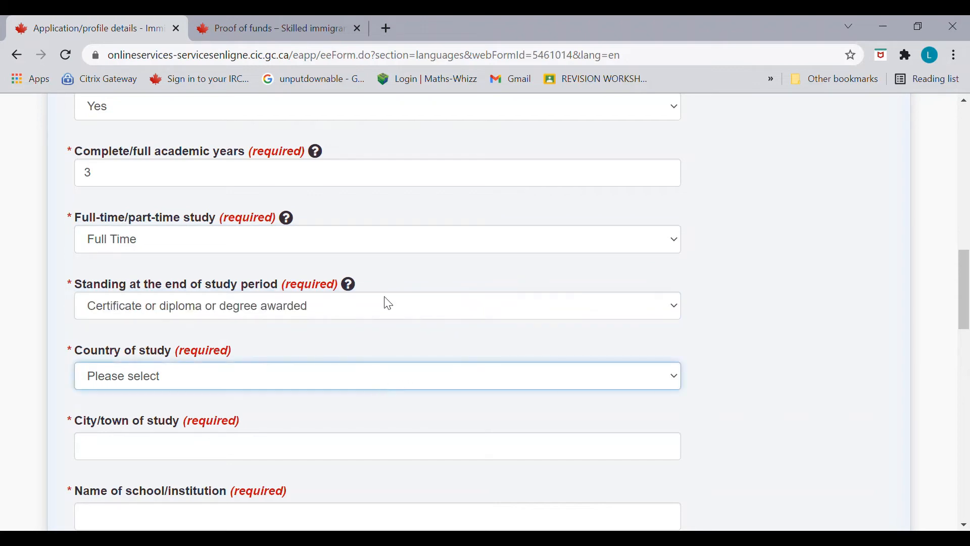
Step: Set the country of study to India and the city to Mumbai
key(i)
key(Down)
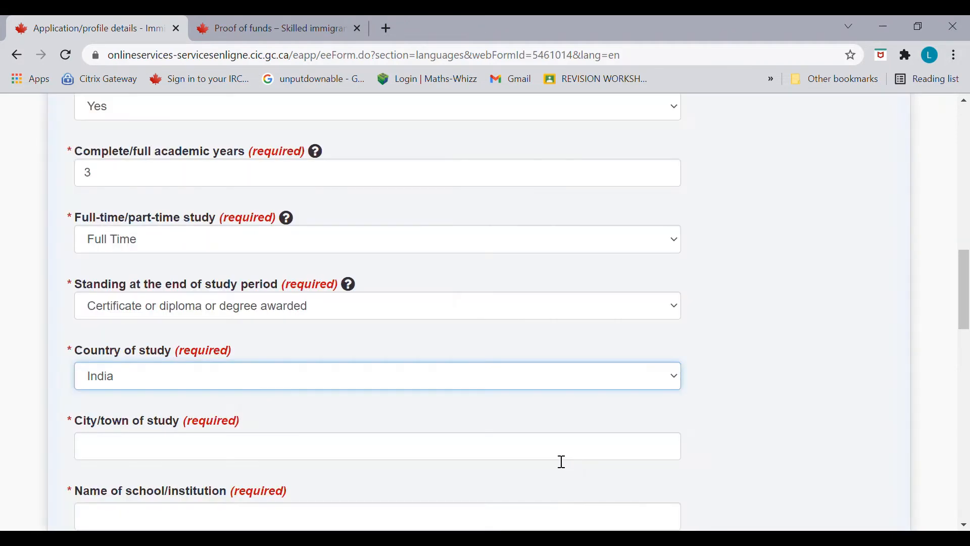
click(561, 459)
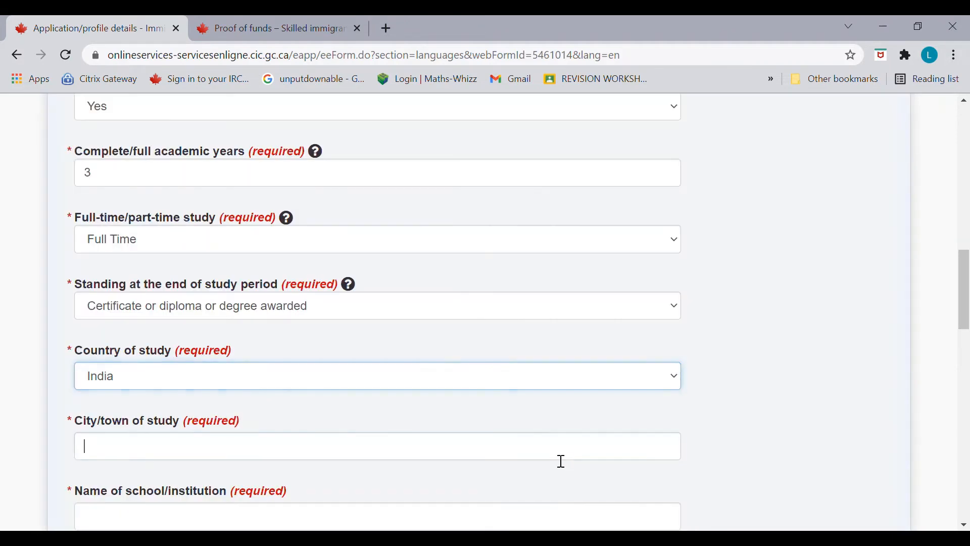
text(Mjumbai)
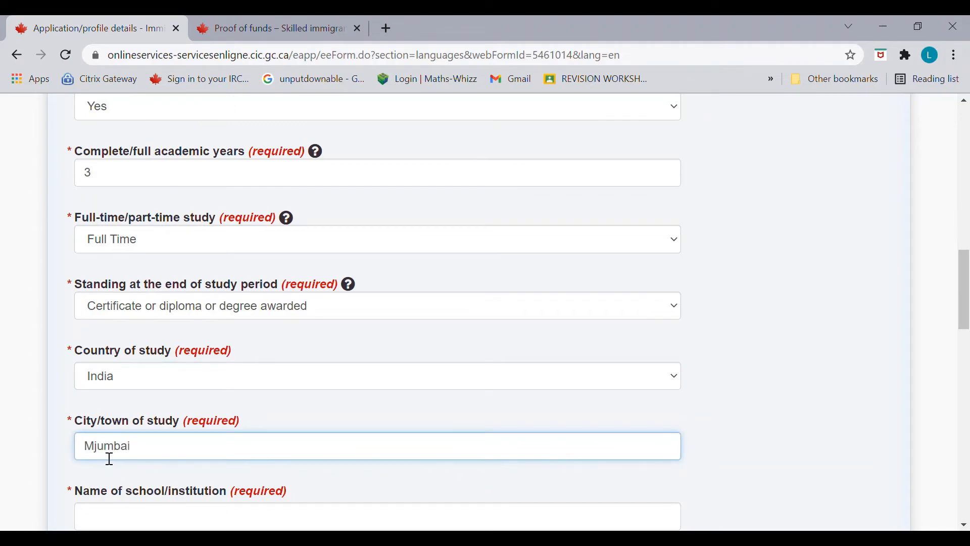
key(BackSpace)
key(BackSpace)
text(u)
drag(962, 318, 964, 353)
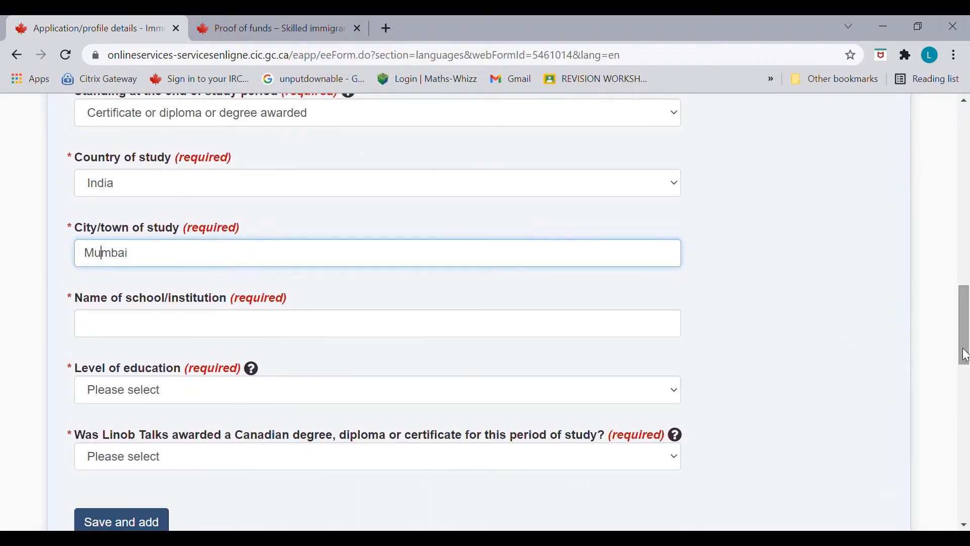
Step: Enter IIT as the institution and Bachelor's degree as the education level
click(376, 330)
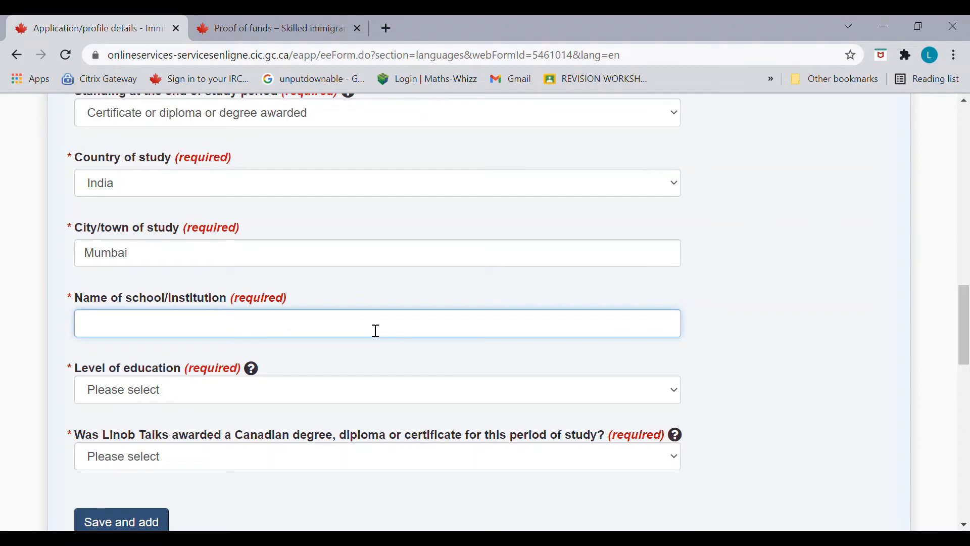
text(IIT)
key(Tab)
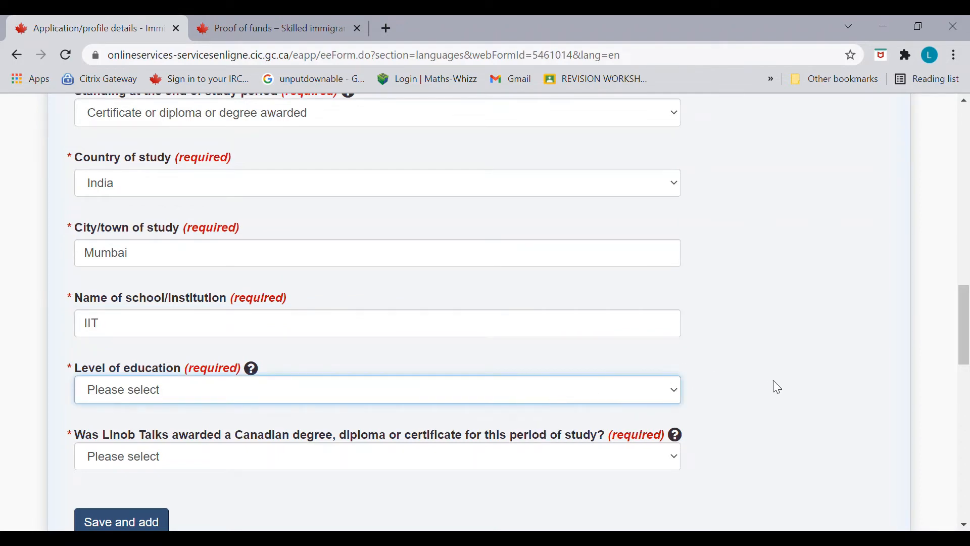
click(777, 399)
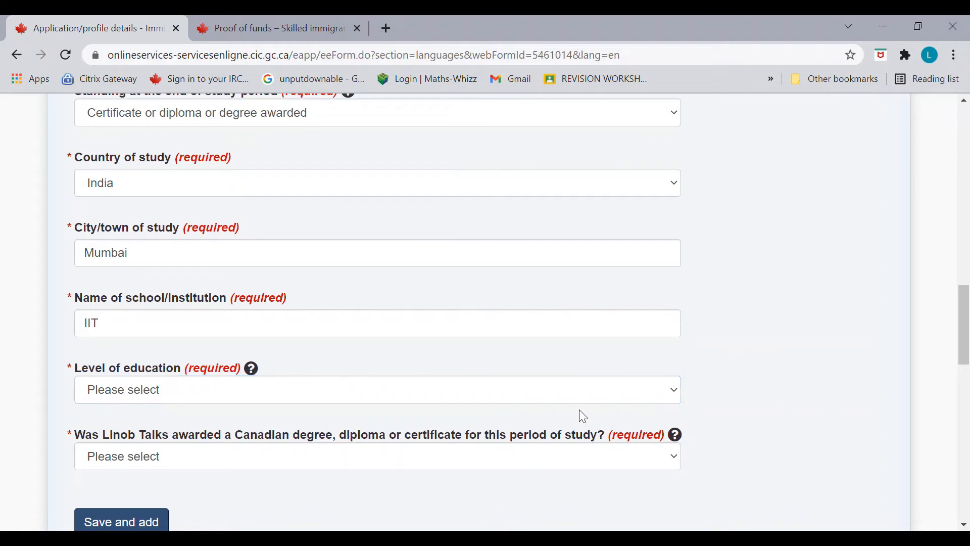
click(571, 399)
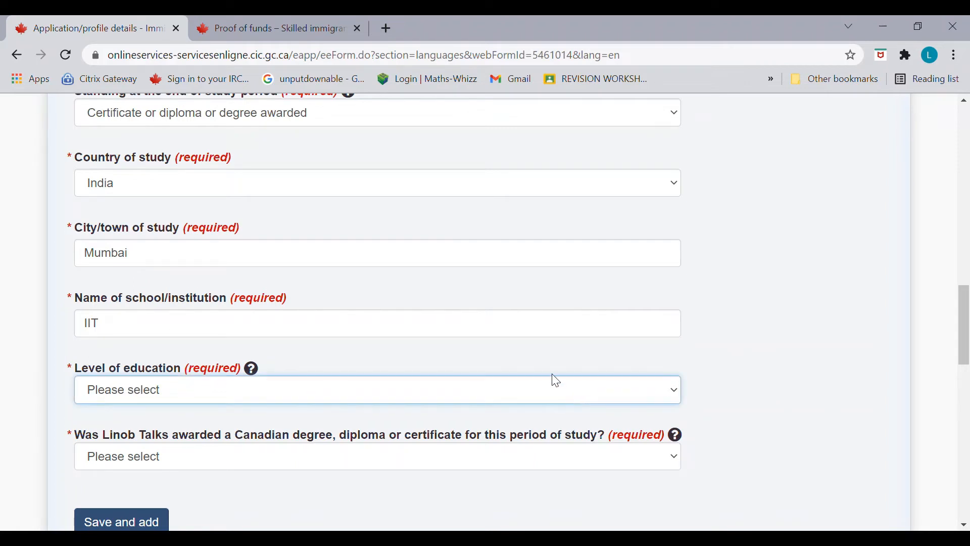
key(b)
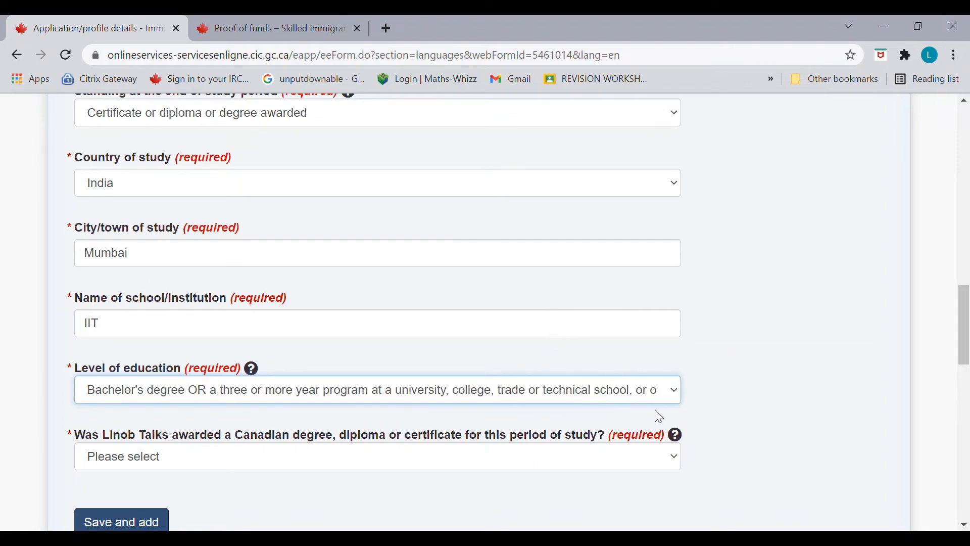
drag(964, 357, 964, 374)
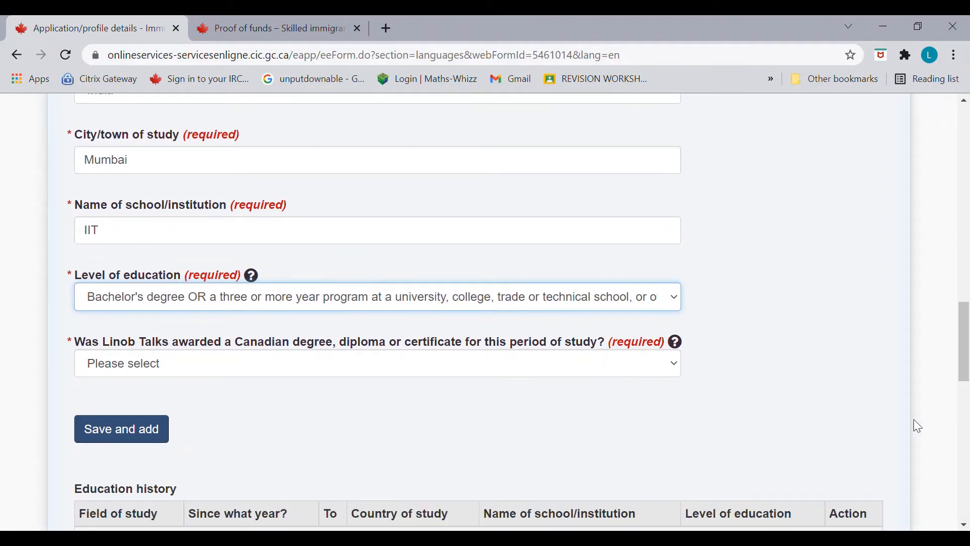
Step: Answer No to a Canadian credential and Yes to having an Educational Credential Assessment
key(Tab)
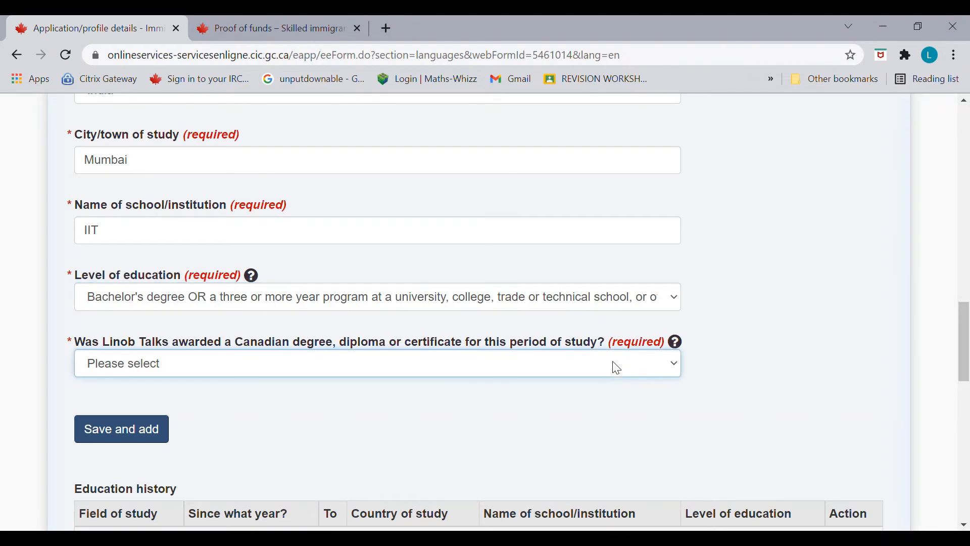
click(739, 398)
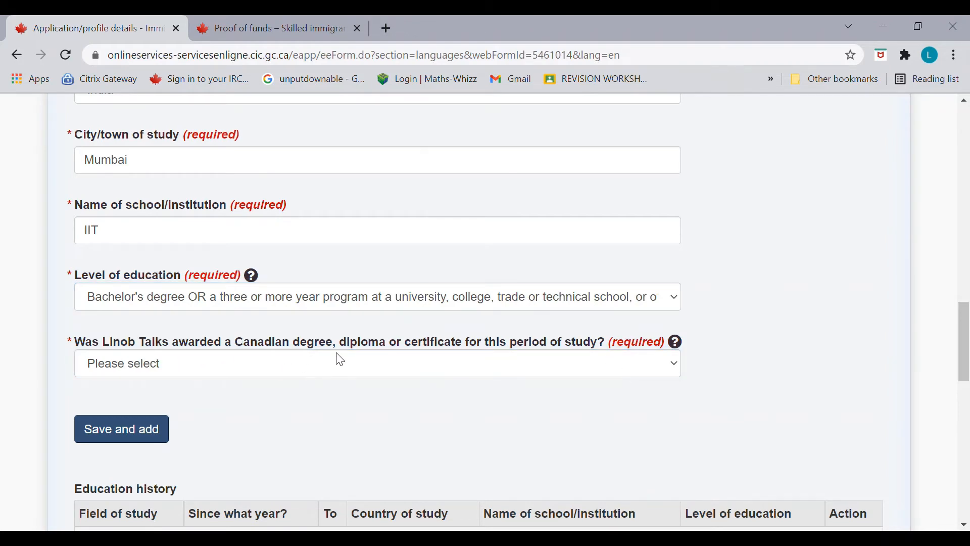
click(448, 360)
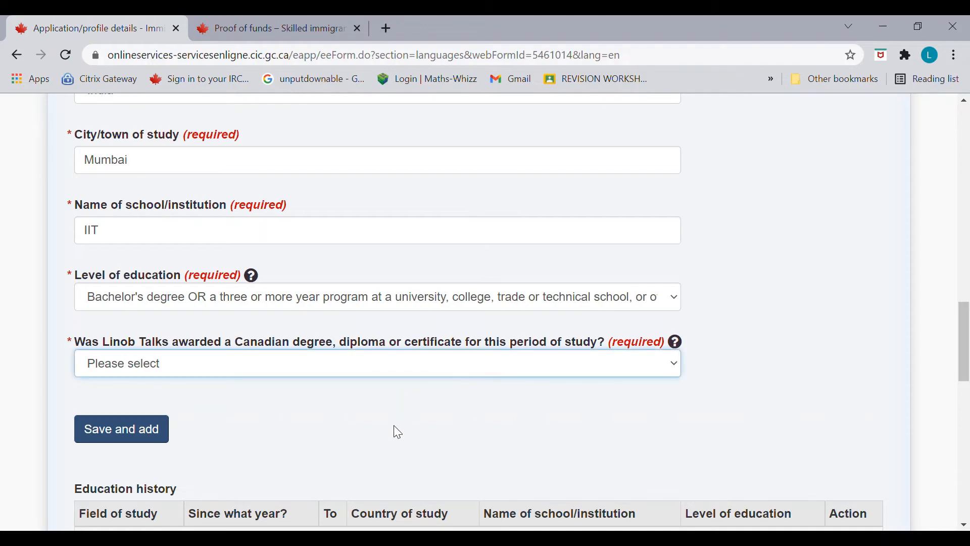
key(n)
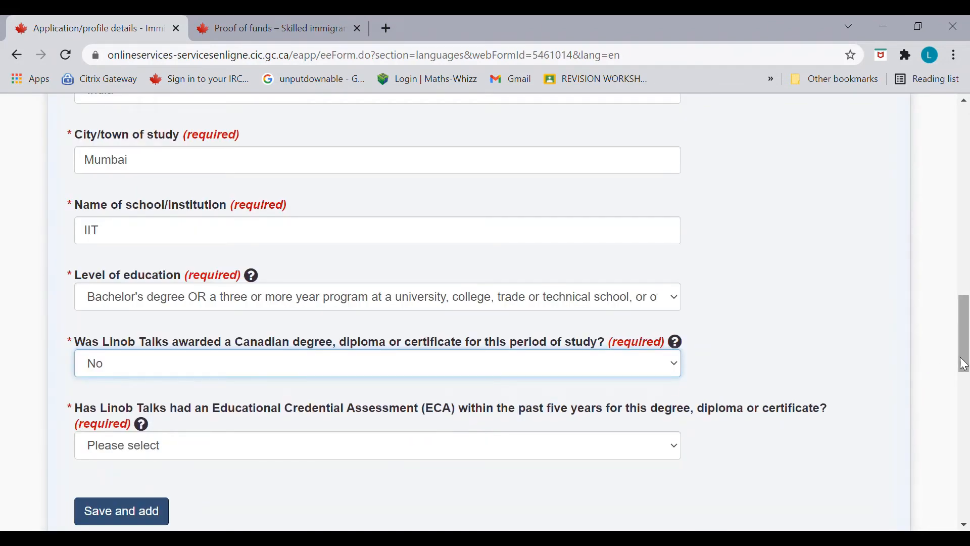
scroll(964, 363, down, 3)
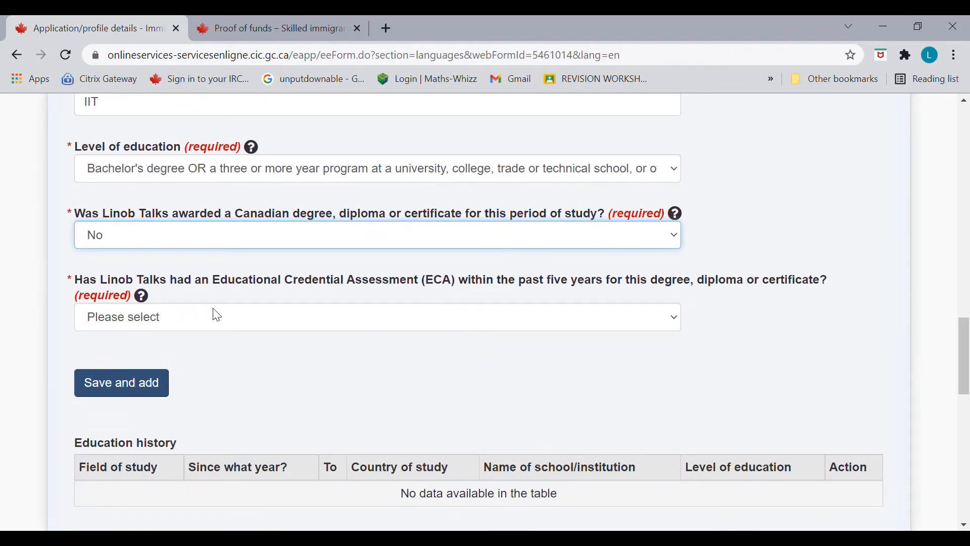
click(482, 323)
click(424, 357)
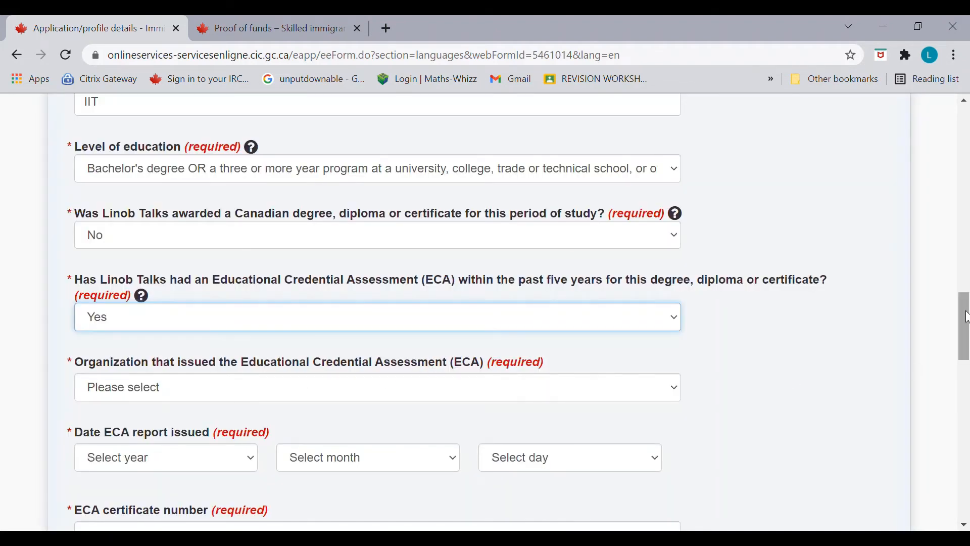
Step: Set the ECA issuer to World Education Services with report date 2019 July 10
scroll(965, 316, down, 2)
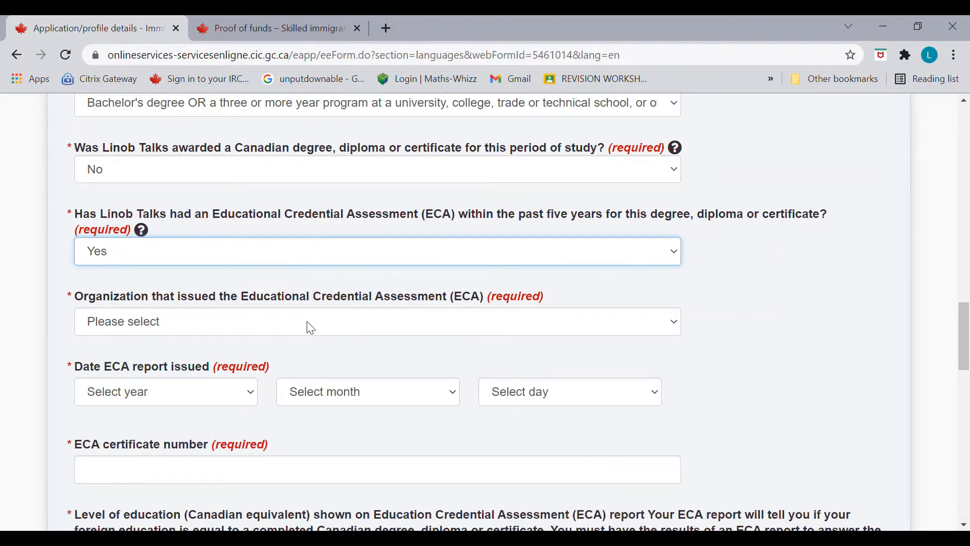
key(Tab)
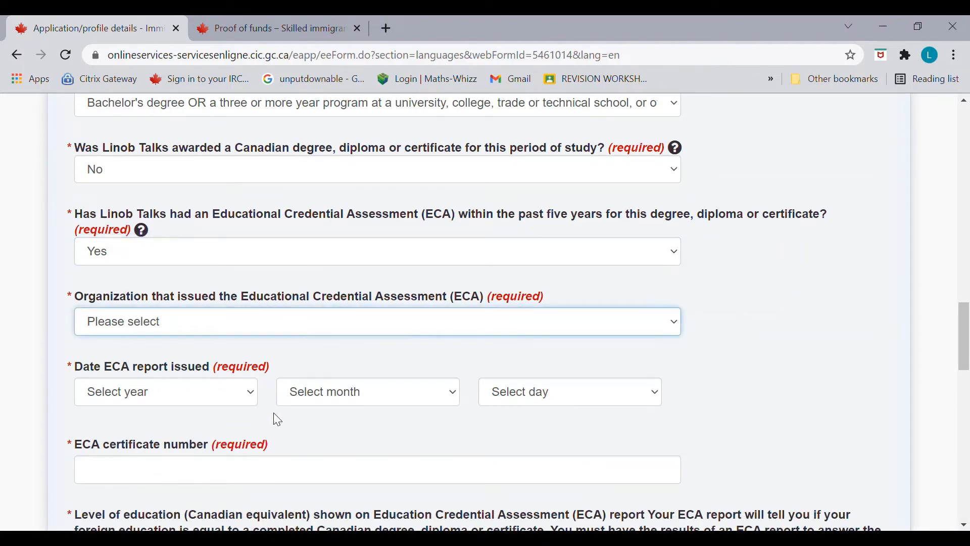
key(w)
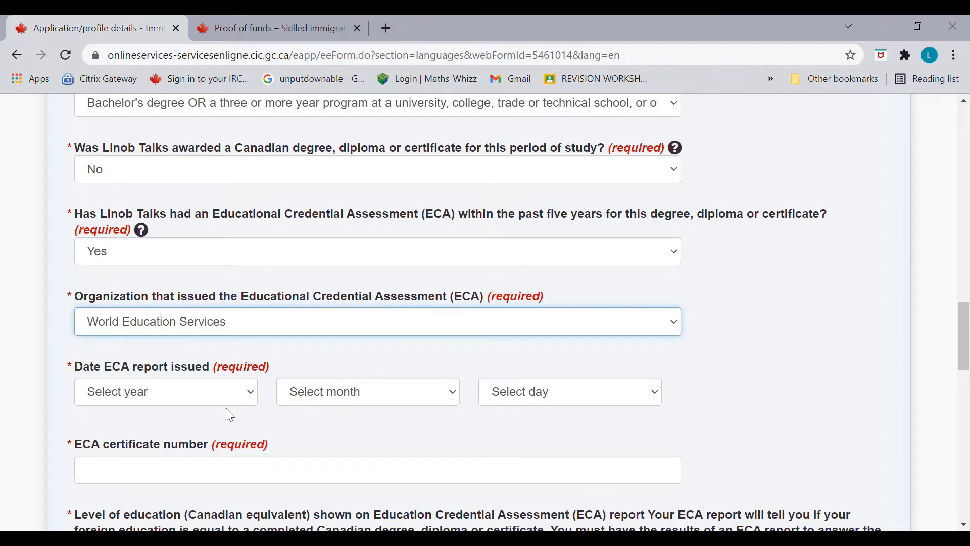
key(Tab)
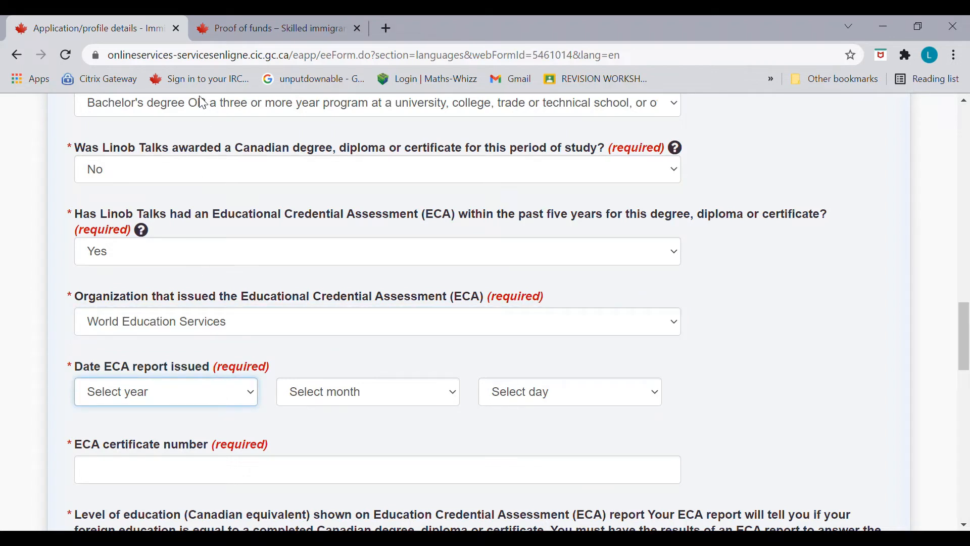
text(2019)
key(Tab)
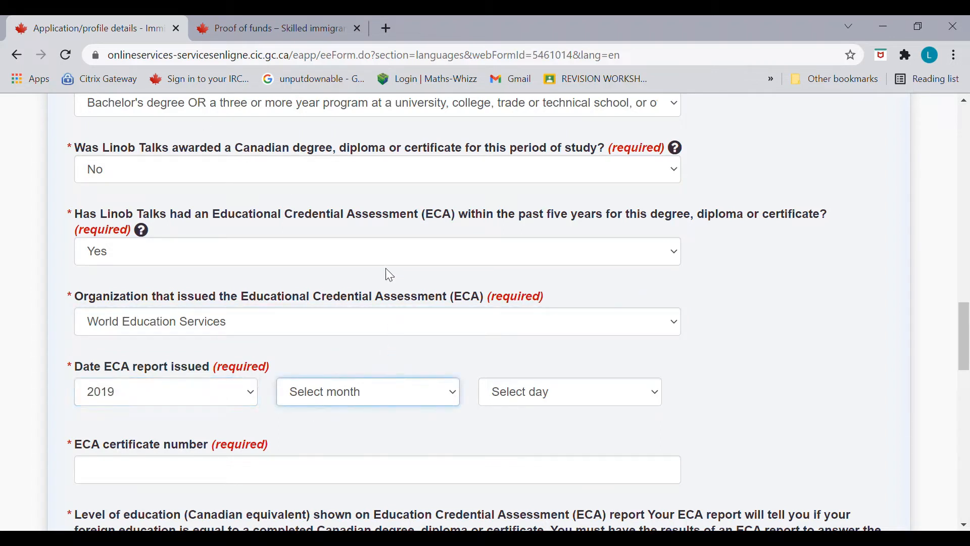
text(July)
key(Tab)
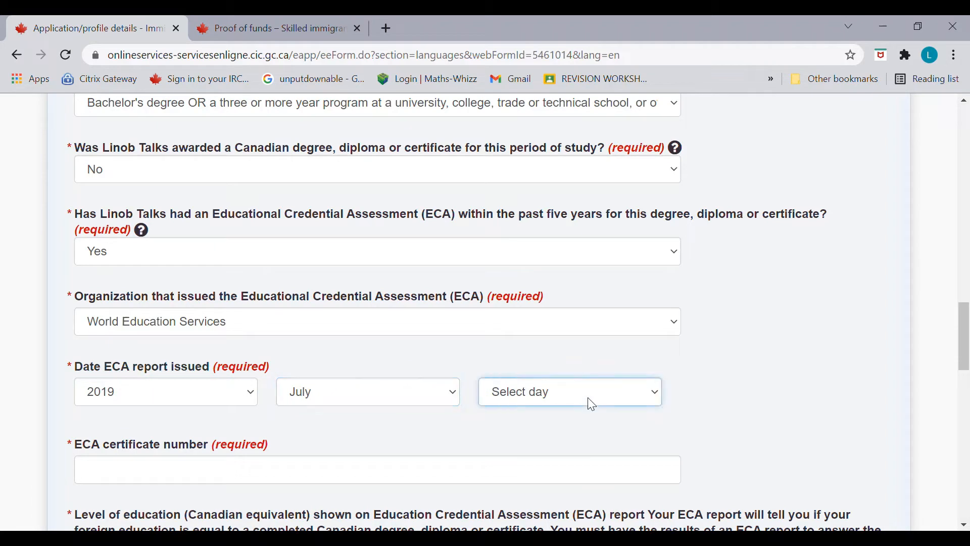
text(10)
drag(966, 347, 966, 375)
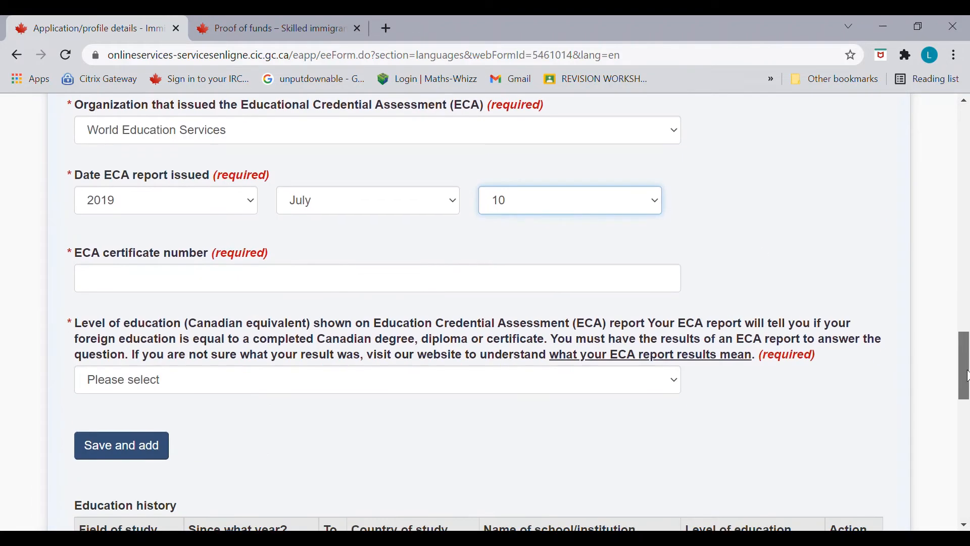
Step: Enter the ECA certificate number, choose the bachelor's-level Canadian equivalent, and save the entry
click(485, 291)
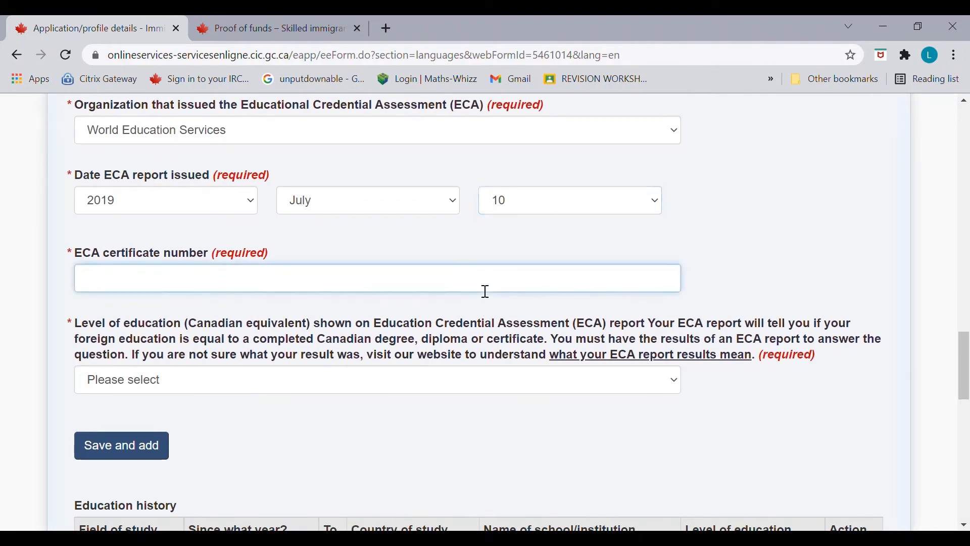
text(E0999999)
click(437, 386)
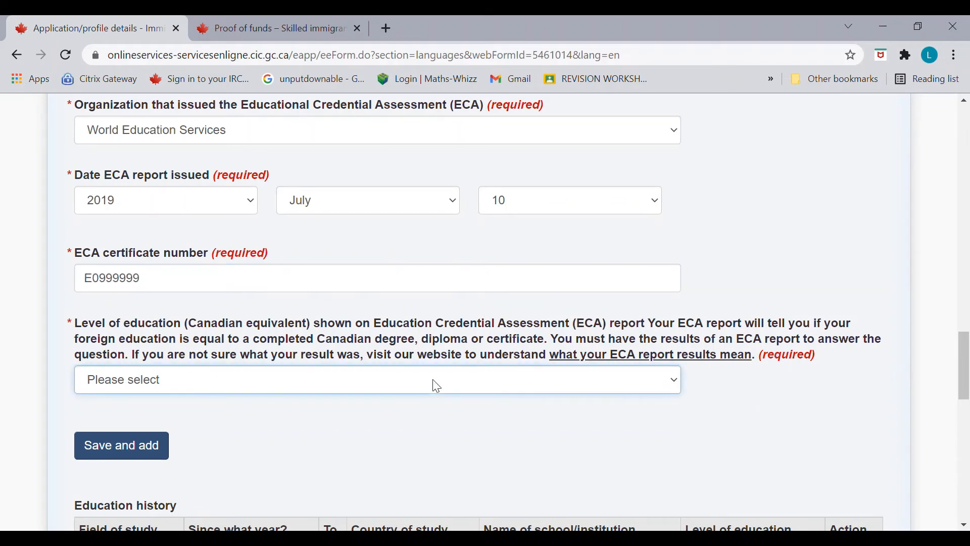
click(447, 311)
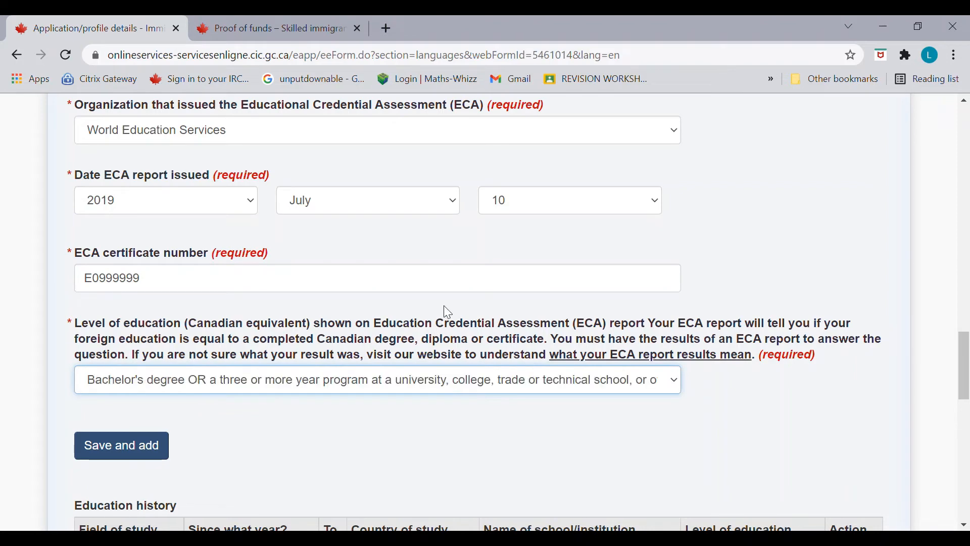
click(165, 449)
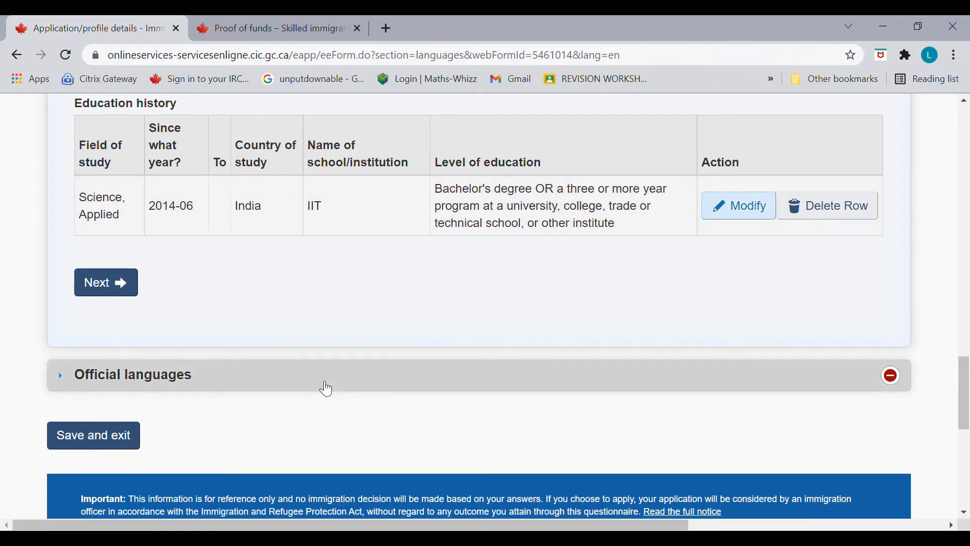
Step: Continue to Official languages and choose English as the communication language
click(126, 284)
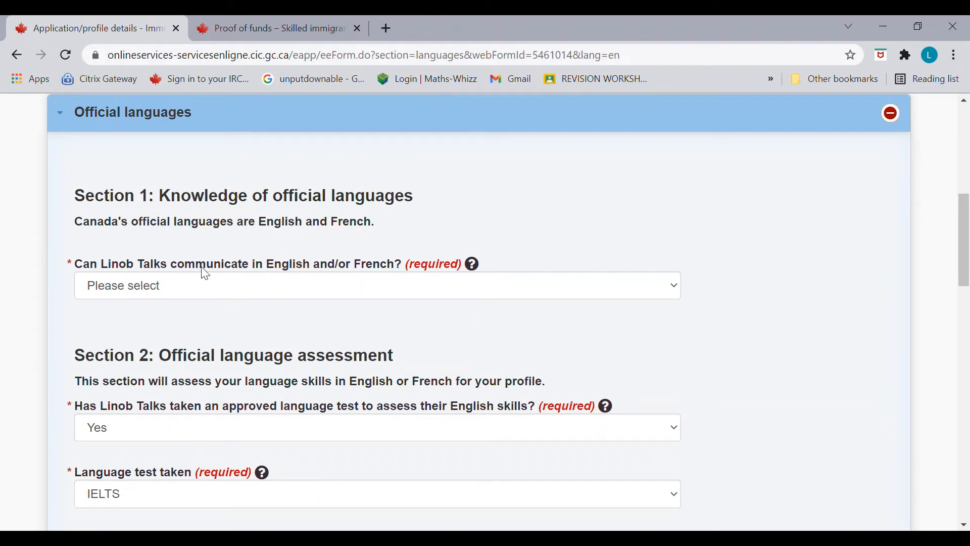
click(256, 287)
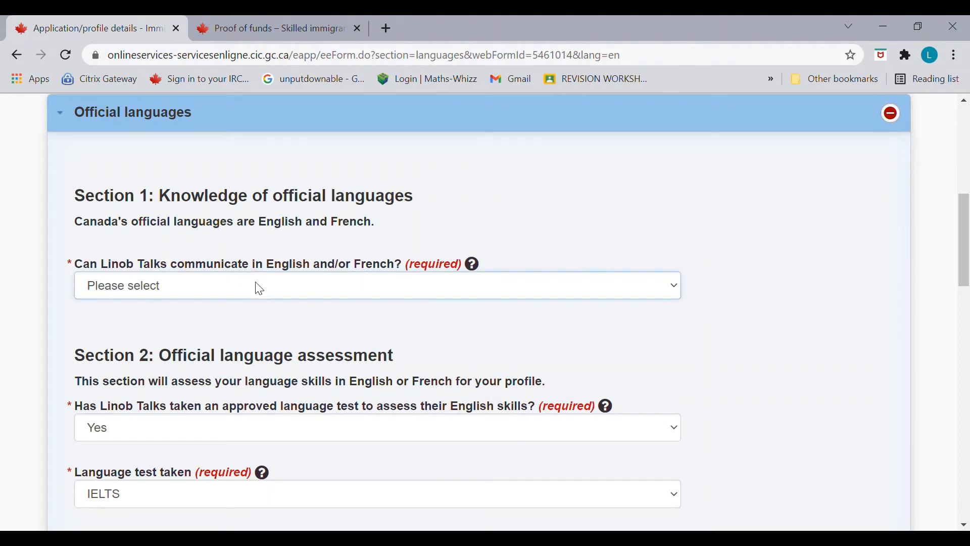
click(234, 332)
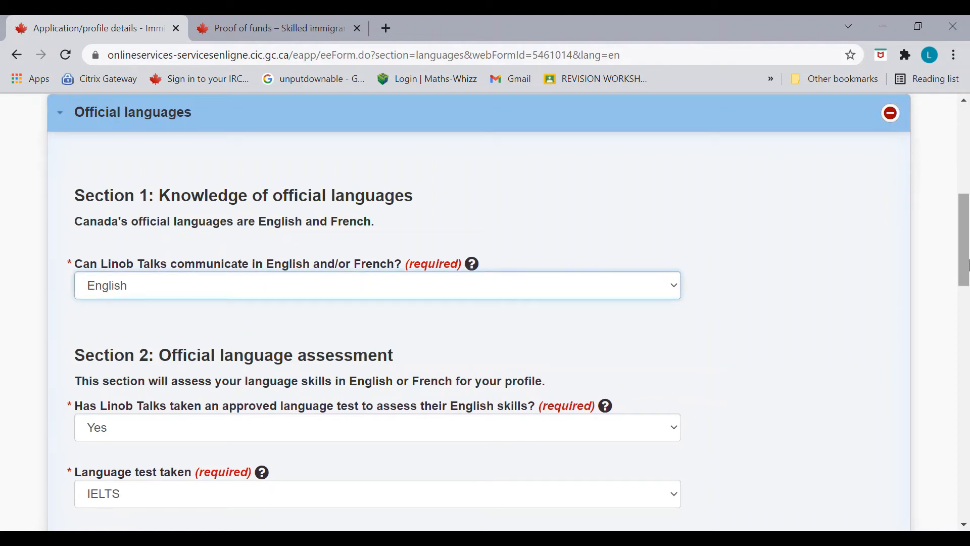
drag(965, 278, 965, 291)
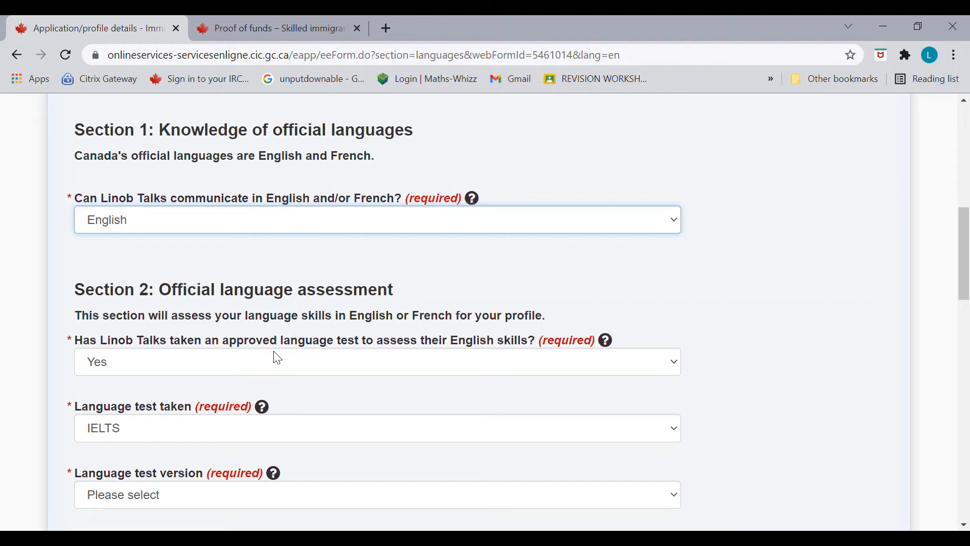
Step: Keep Yes for an approved English test with IELTS, version General Training
click(428, 373)
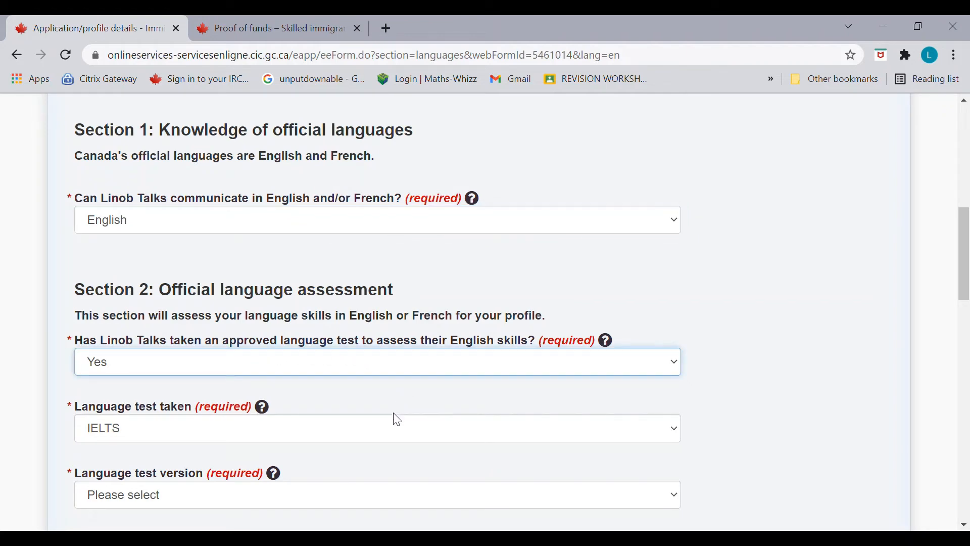
click(467, 433)
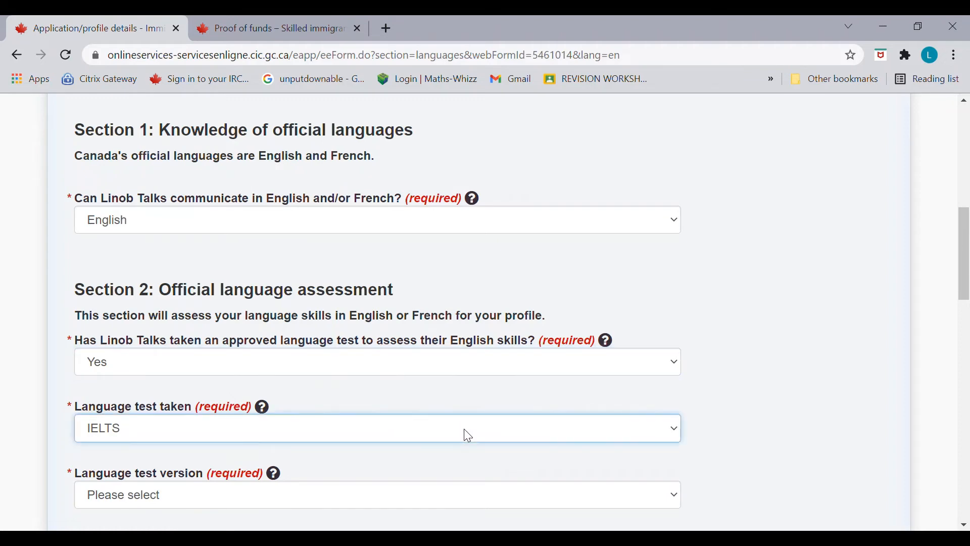
drag(964, 275, 966, 304)
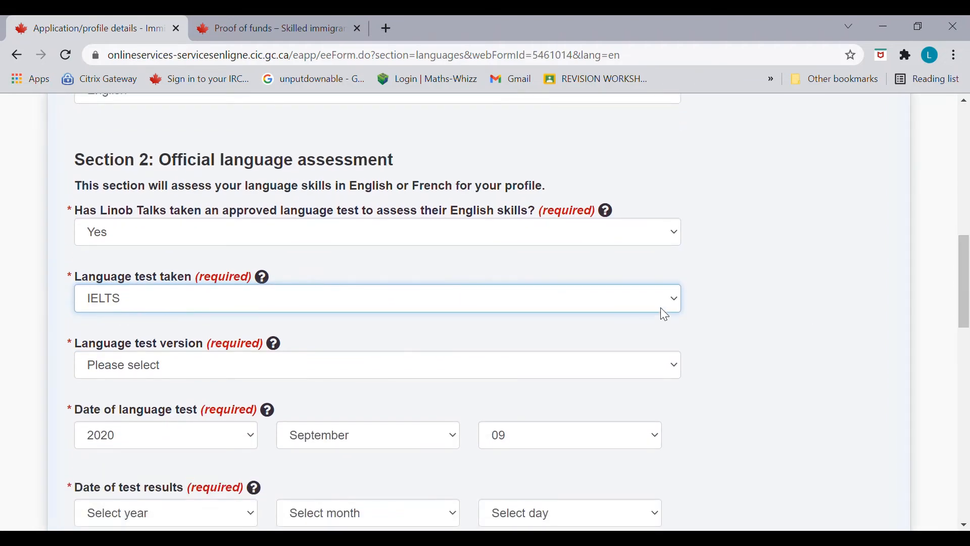
click(650, 377)
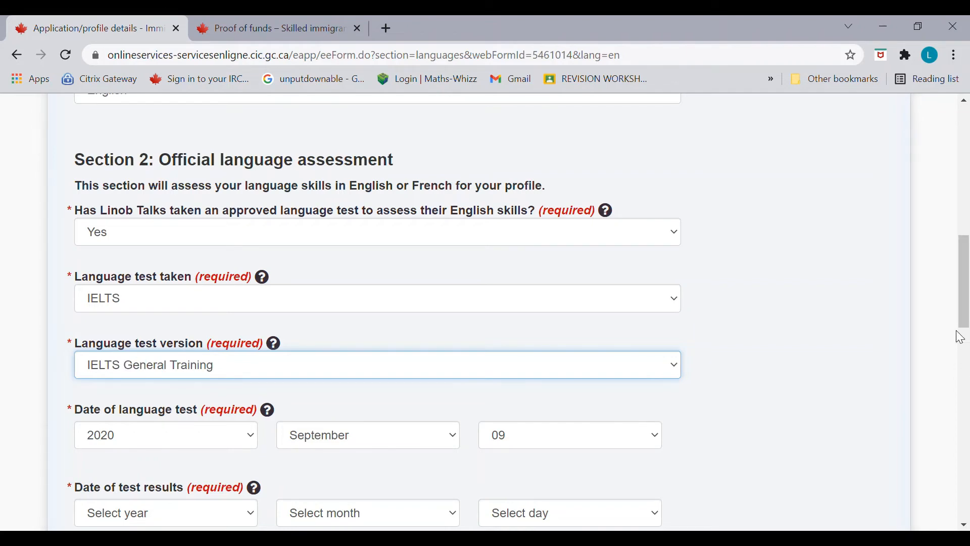
scroll(962, 338, down, 2)
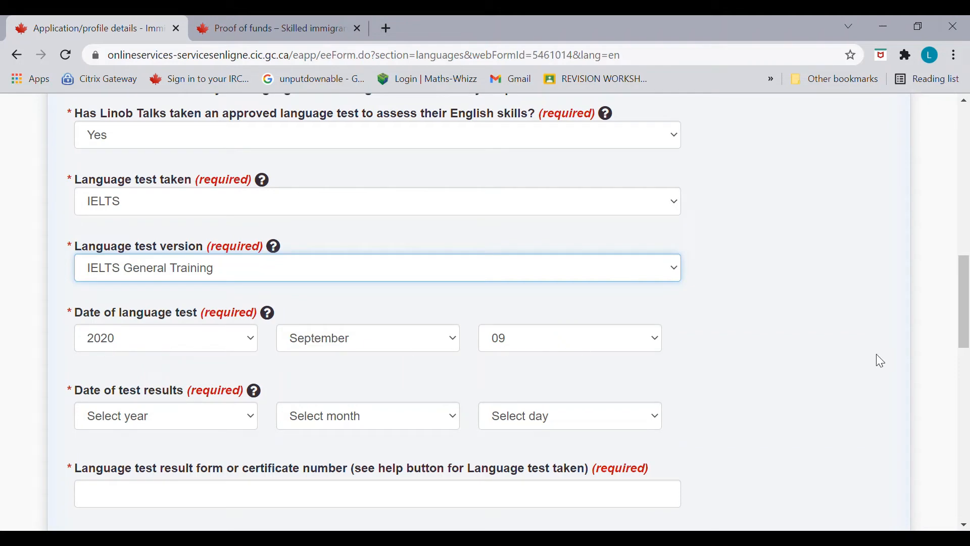
scroll(962, 336, down, 2)
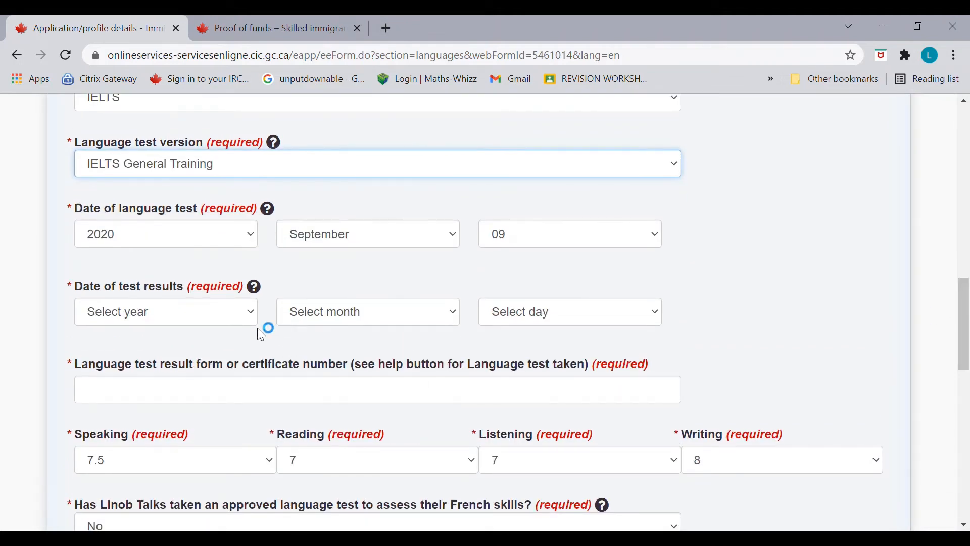
Step: Set the test results date to 21 September 2020
click(189, 70)
click(411, 322)
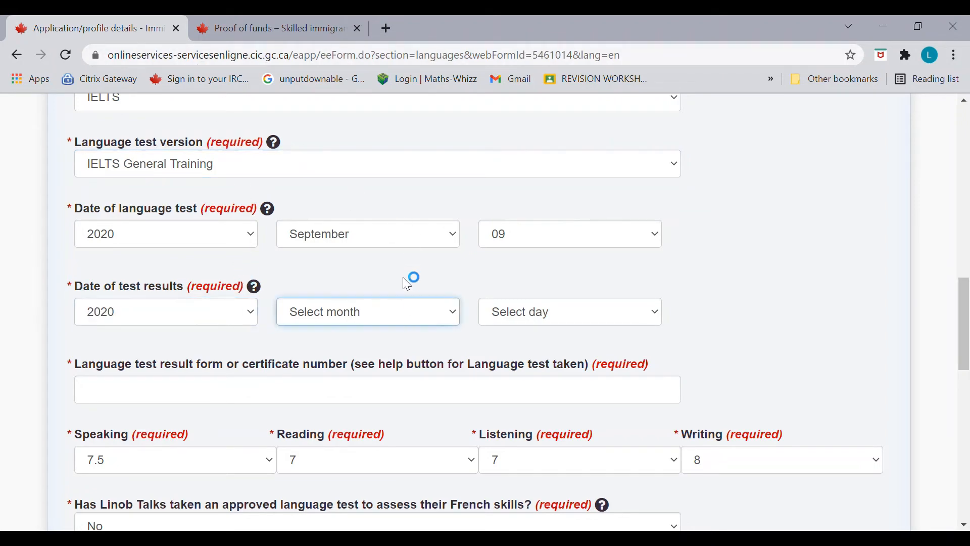
click(433, 249)
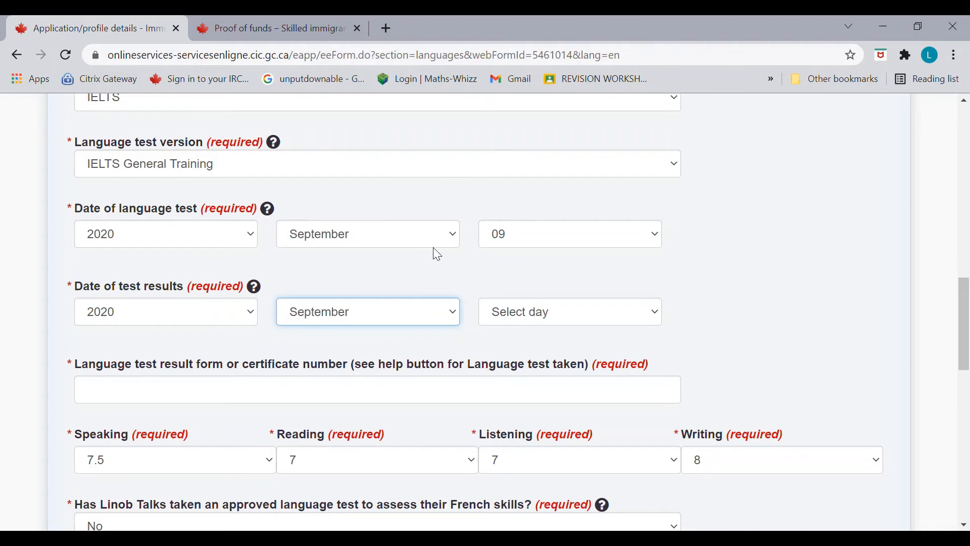
click(546, 315)
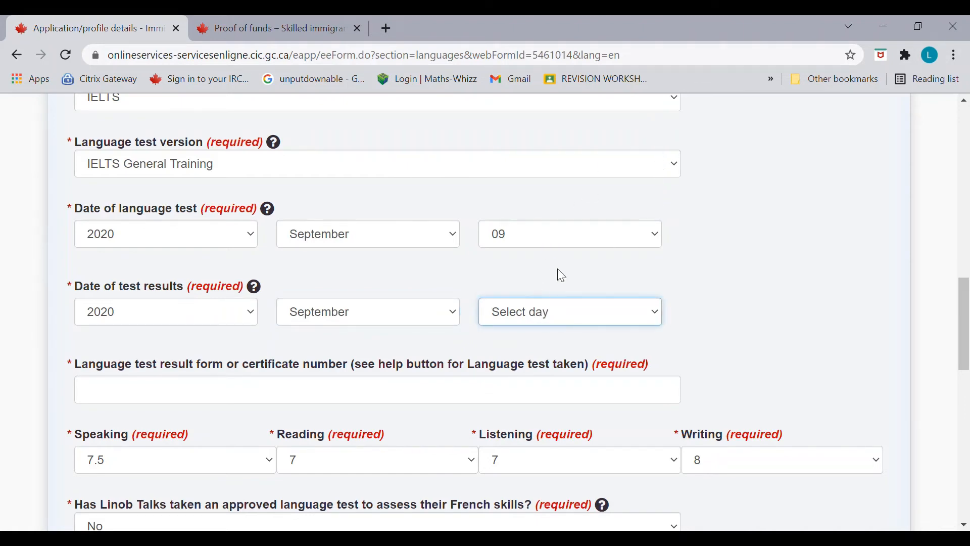
text(21)
Step: Enter the test result form number, leave No for a French test, and save and exit
click(422, 400)
text(E00000000)
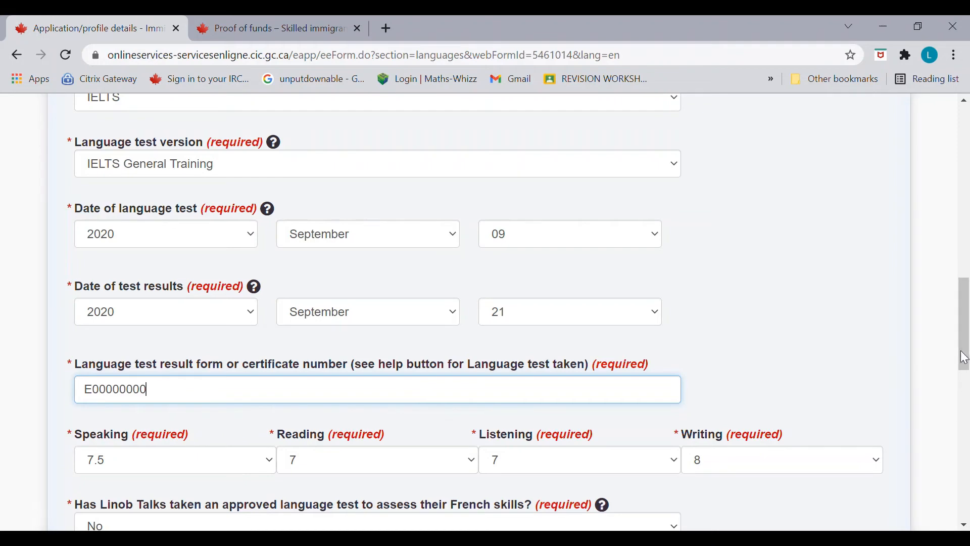
scroll(963, 328, down, 3)
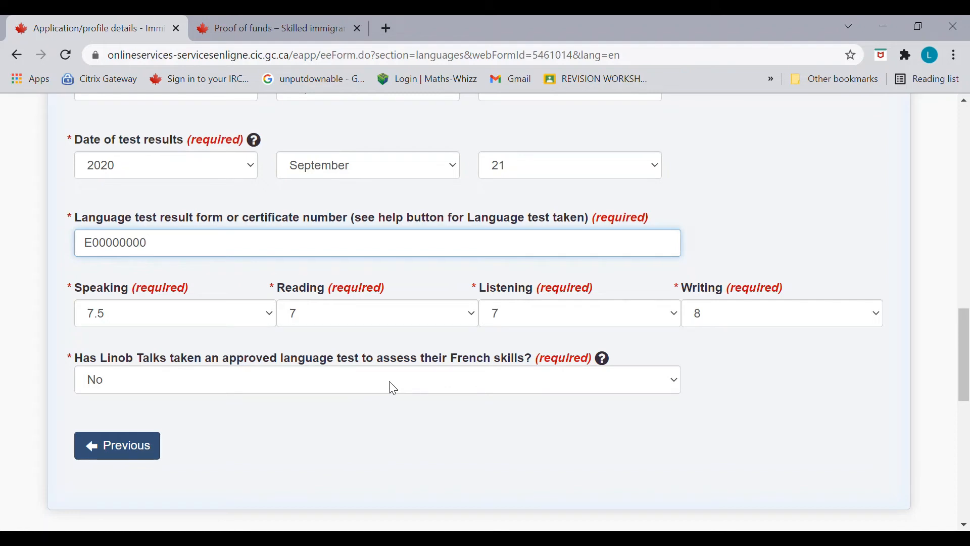
key(Tab)
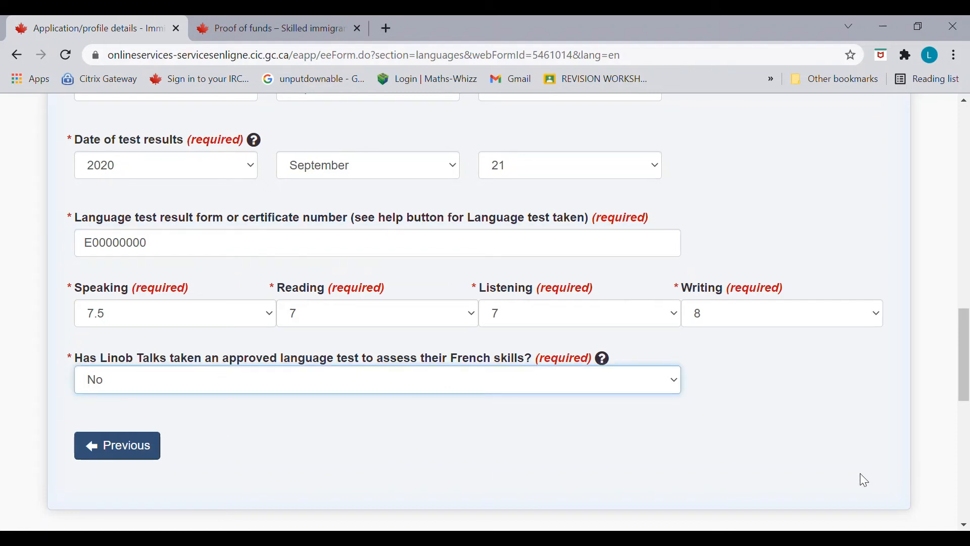
drag(959, 391, 959, 424)
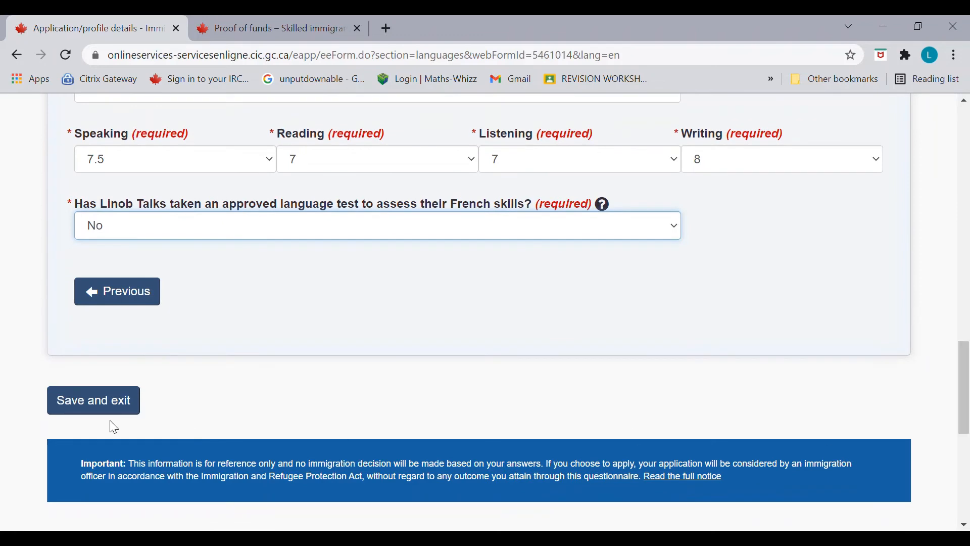
click(101, 401)
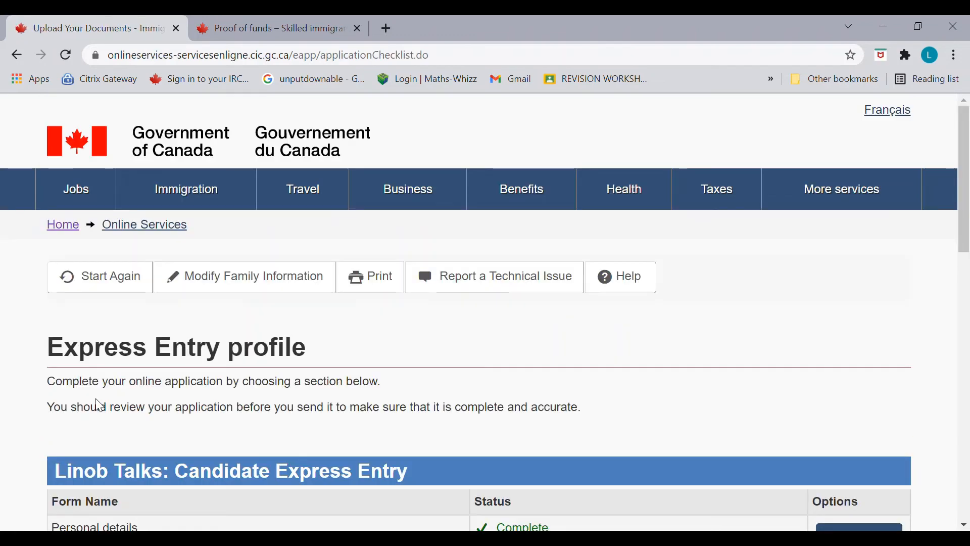
Step: Start the Application details form and select All Provinces and Territories as places of interest
drag(965, 230, 967, 376)
scroll(967, 376, up, 1)
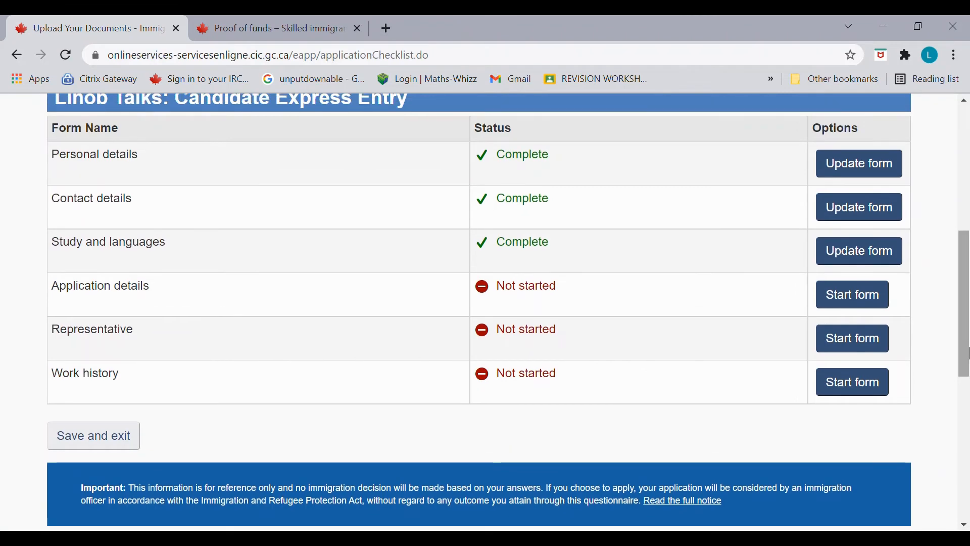
click(883, 298)
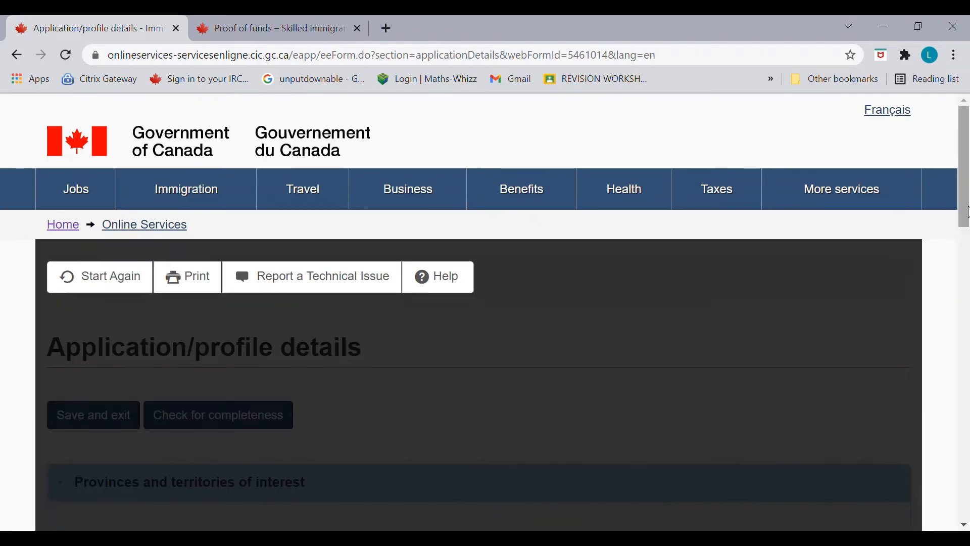
drag(965, 216, 968, 319)
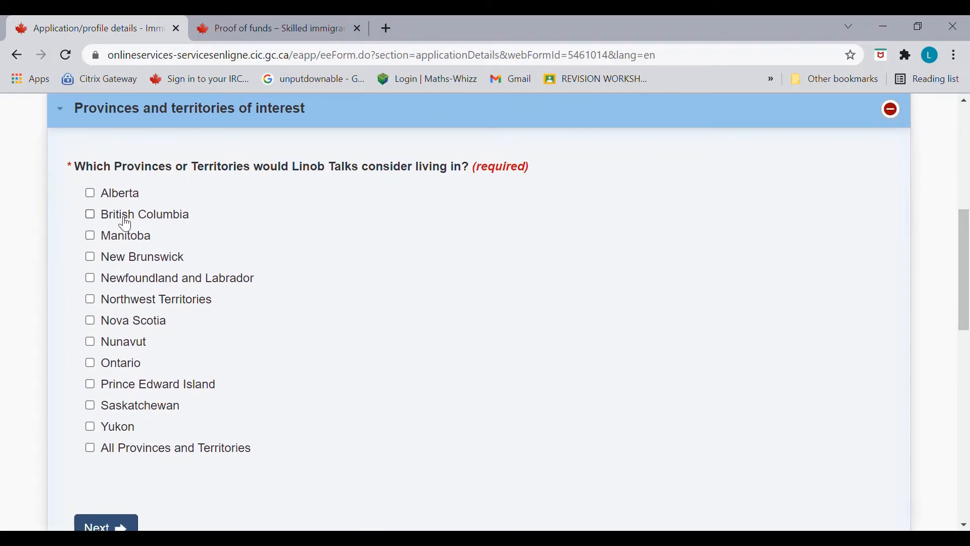
click(90, 451)
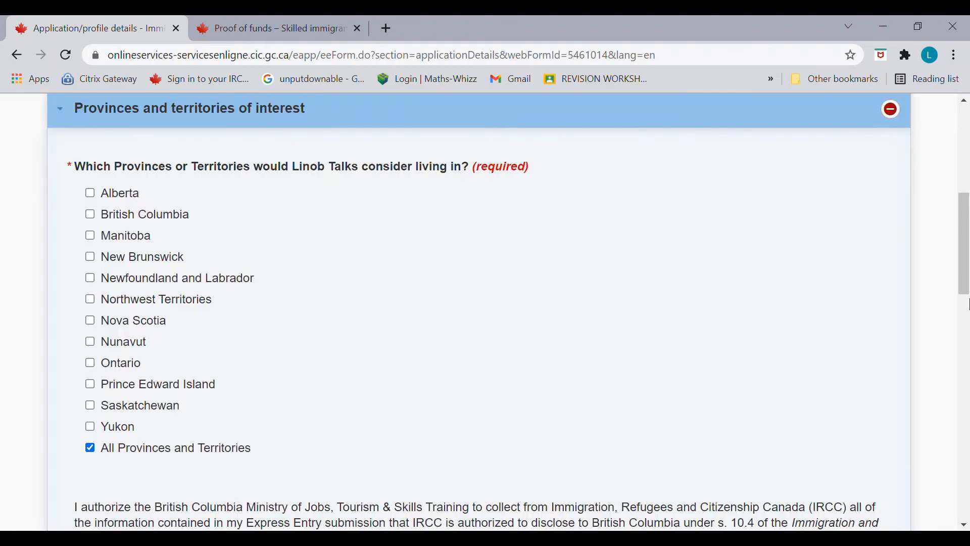
scroll(967, 303, down, 1)
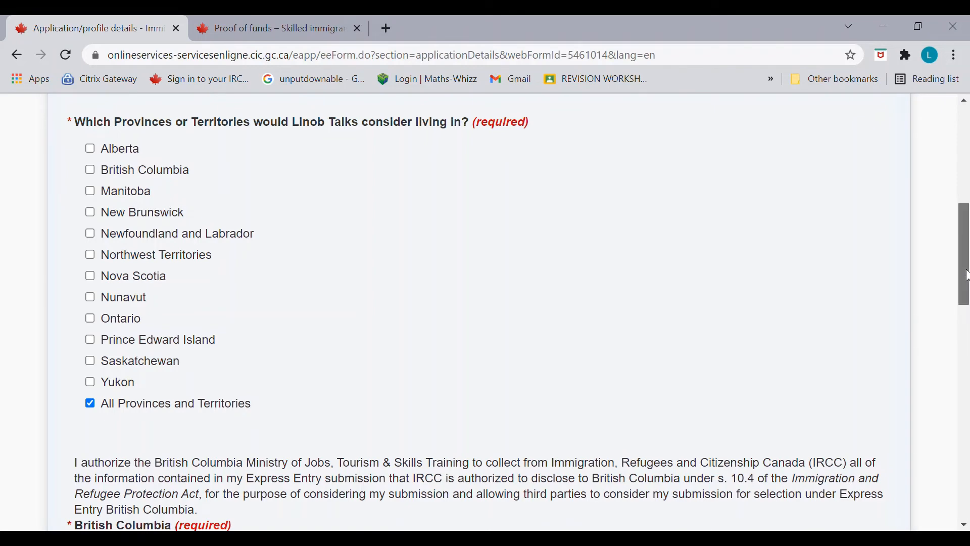
scroll(965, 301, down, 1)
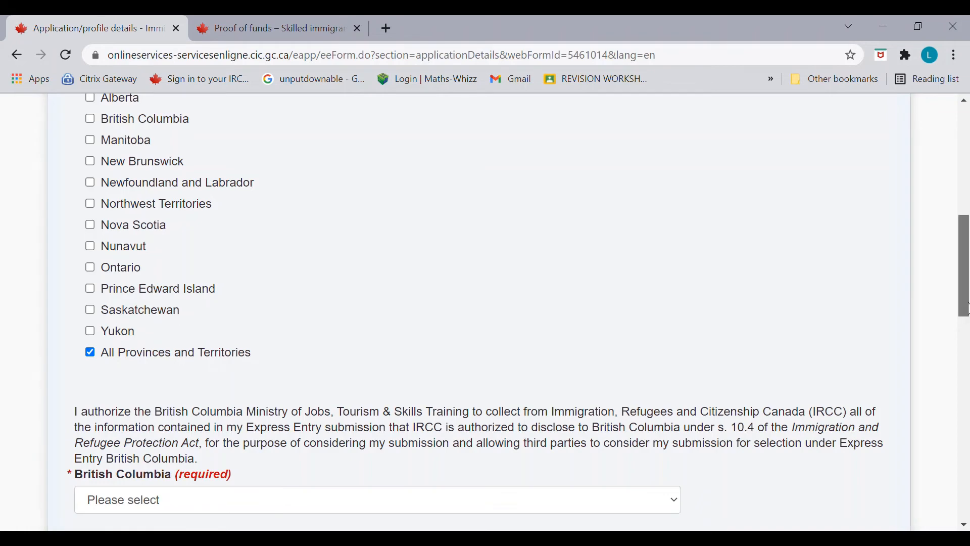
Step: Consent to sharing profile information with British Columbia and Ontario
scroll(966, 313, down, 1)
drag(966, 322, 966, 297)
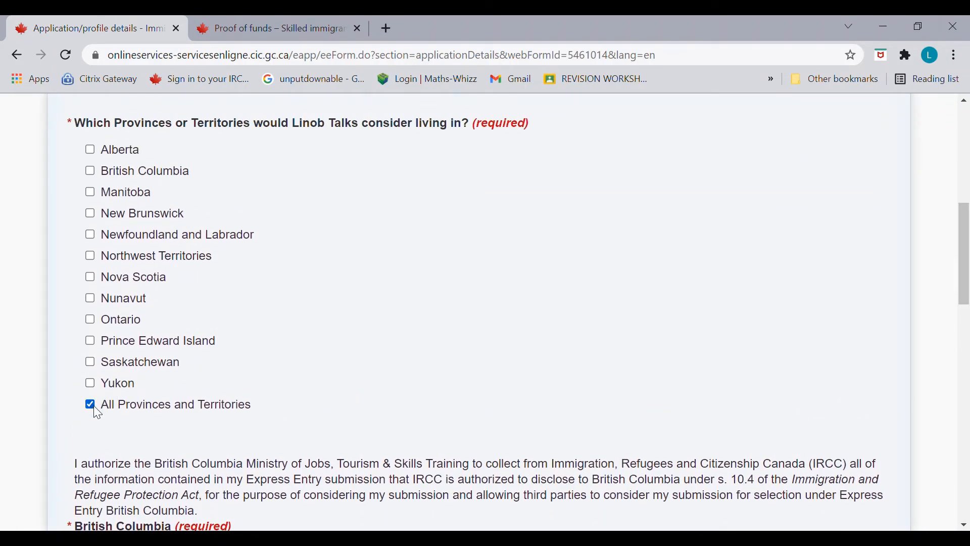
scroll(966, 313, down, 4)
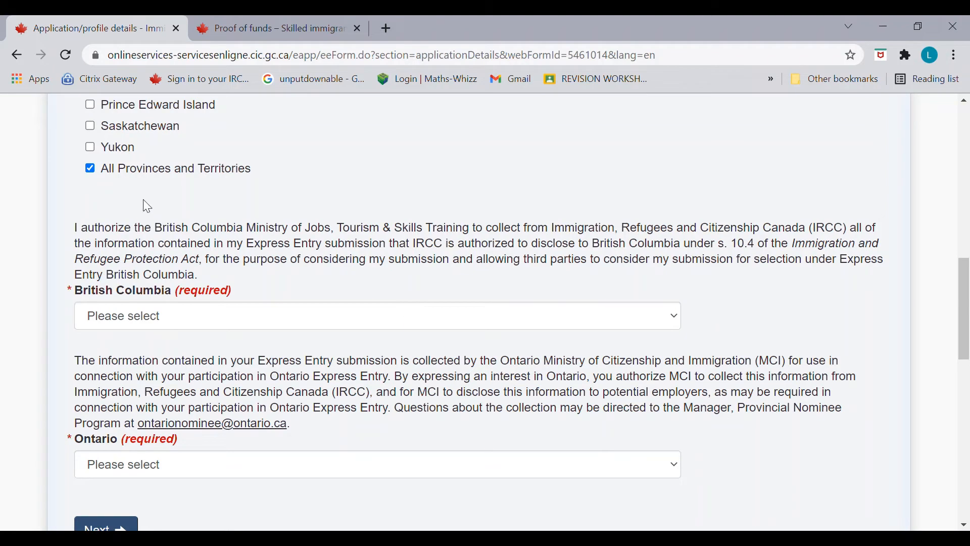
click(419, 319)
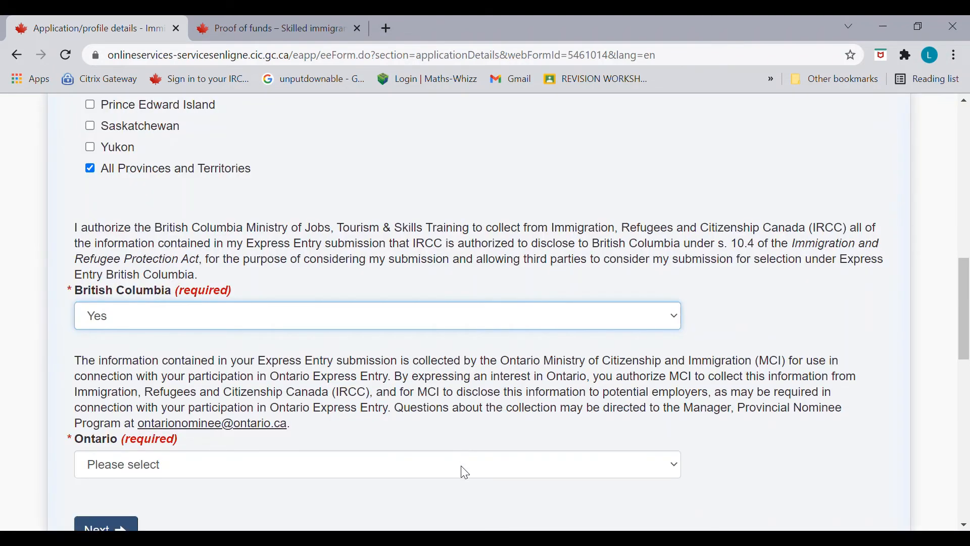
click(461, 465)
click(444, 423)
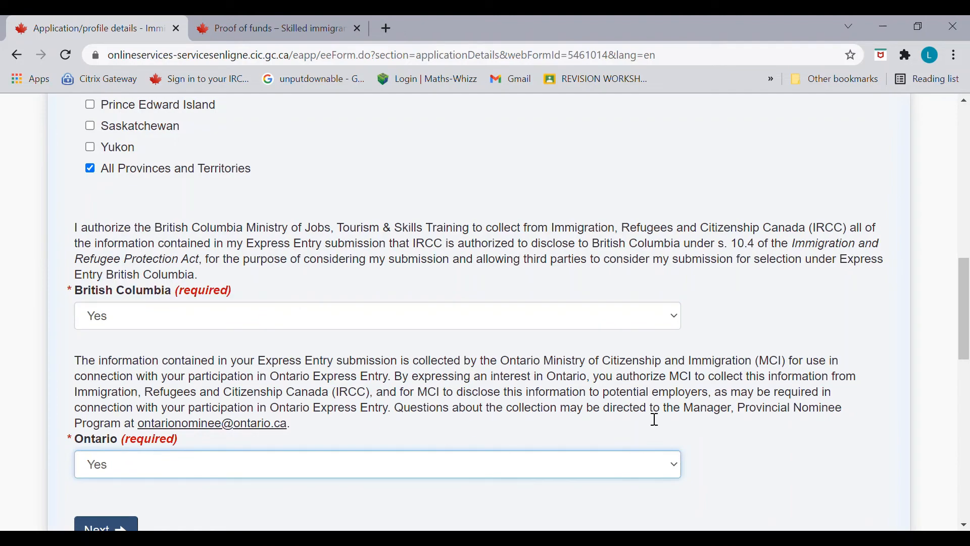
drag(966, 327, 969, 378)
Step: Answer No to having a provincial nomination certificate and save the application details
click(119, 297)
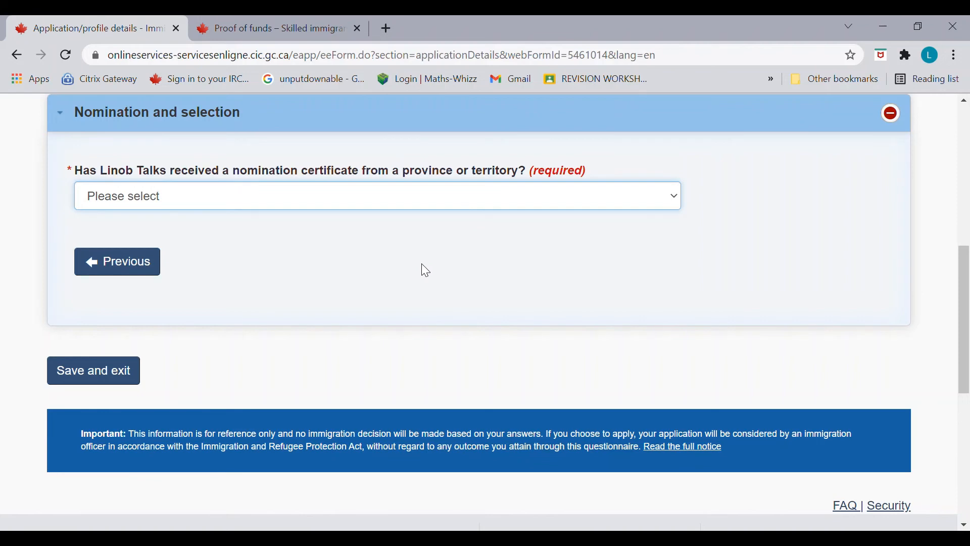
key(n)
click(126, 379)
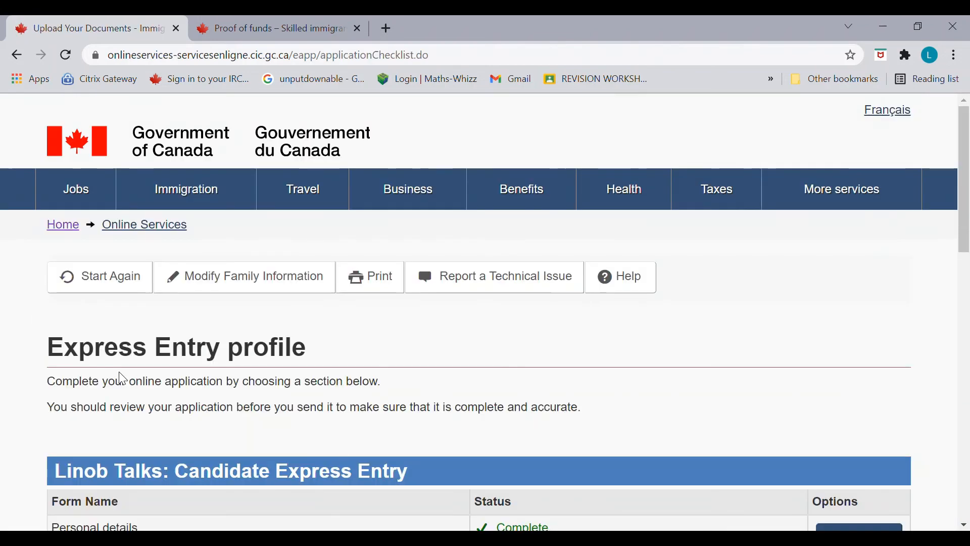
Step: Fill in the Representative form with No representative appointed and save it
drag(964, 240, 966, 346)
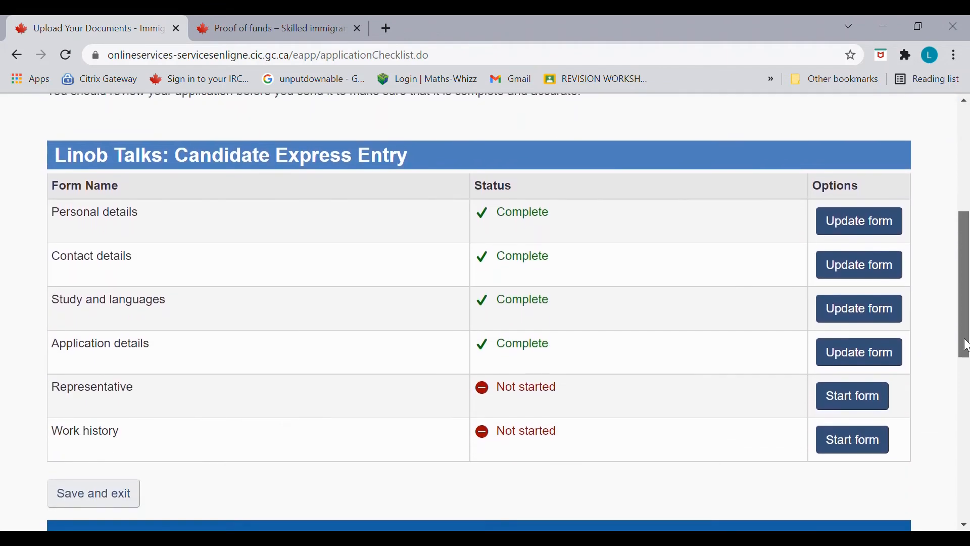
click(875, 401)
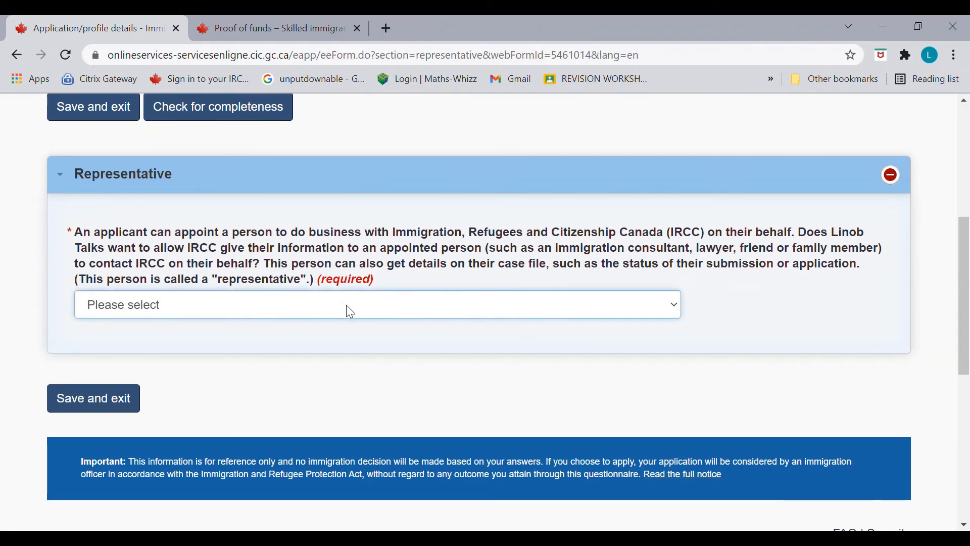
click(312, 357)
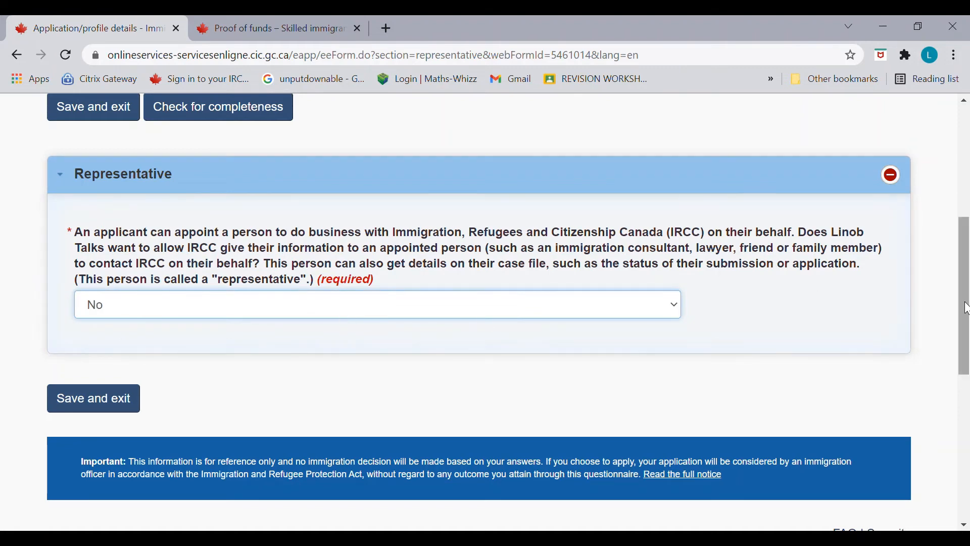
mouse_move(966, 303)
mouse_down()
mouse_move(966, 263)
mouse_move(966, 307)
mouse_up()
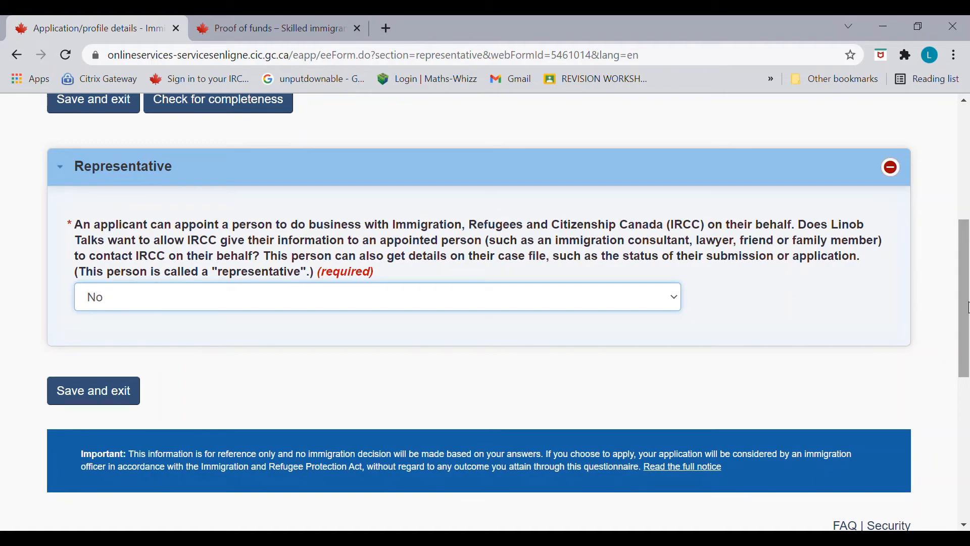
mouse_move(967, 307)
mouse_down()
mouse_move(966, 294)
mouse_move(967, 321)
mouse_move(966, 307)
mouse_up()
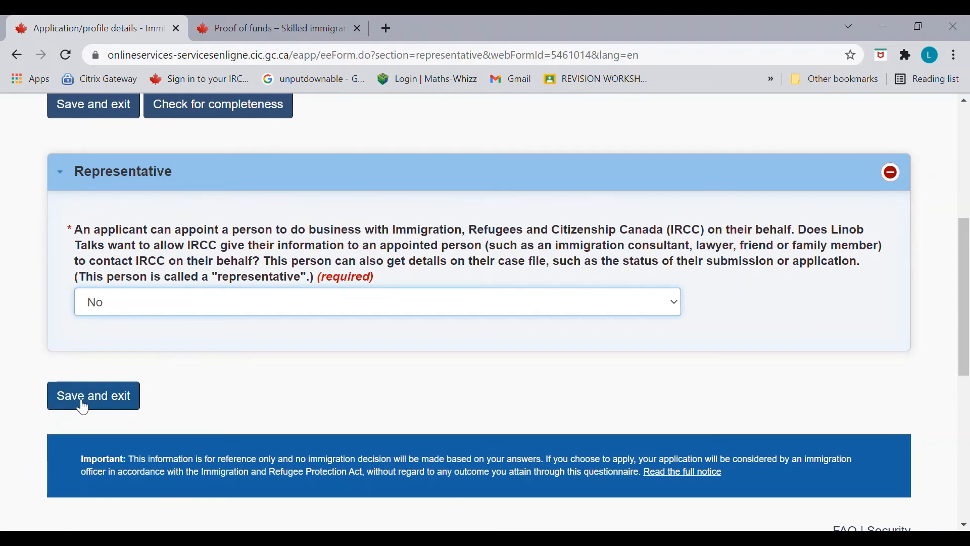
click(121, 396)
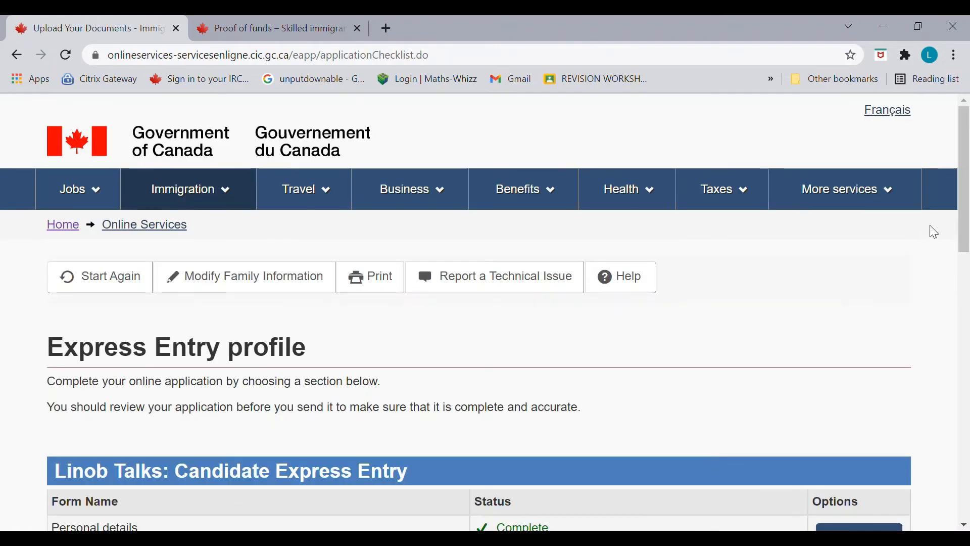
drag(965, 219, 961, 368)
Step: Start Work history and set the primary occupation to NOC 2134 - Chemical Engineers
click(870, 318)
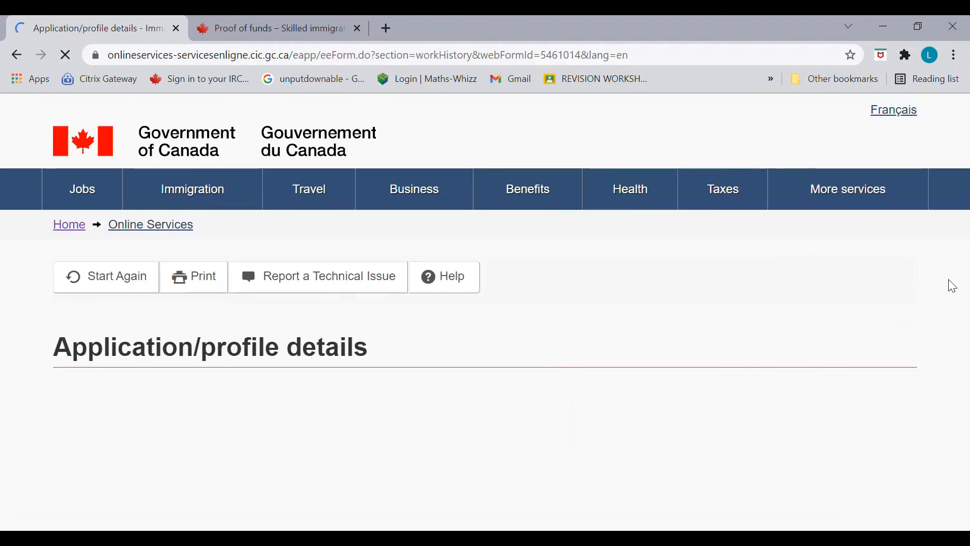
drag(966, 209, 966, 294)
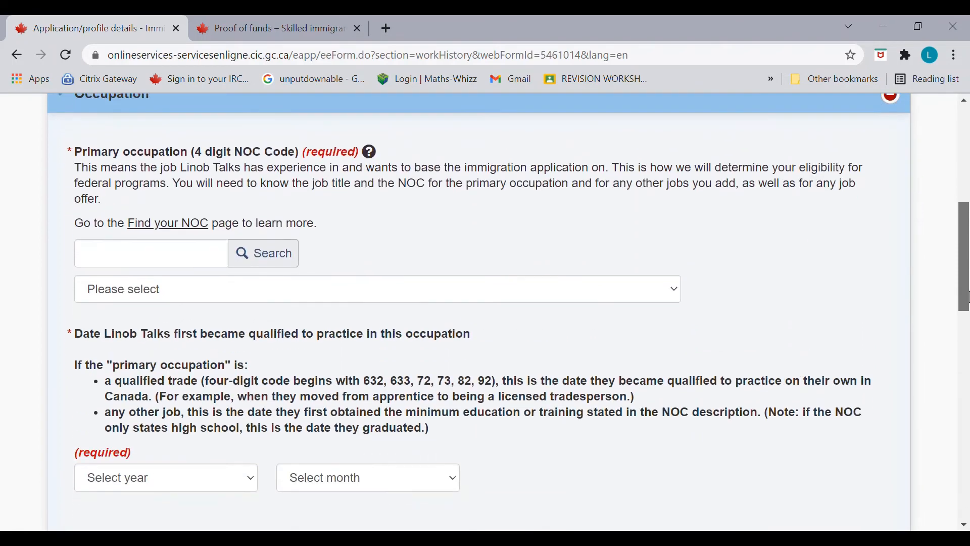
click(178, 263)
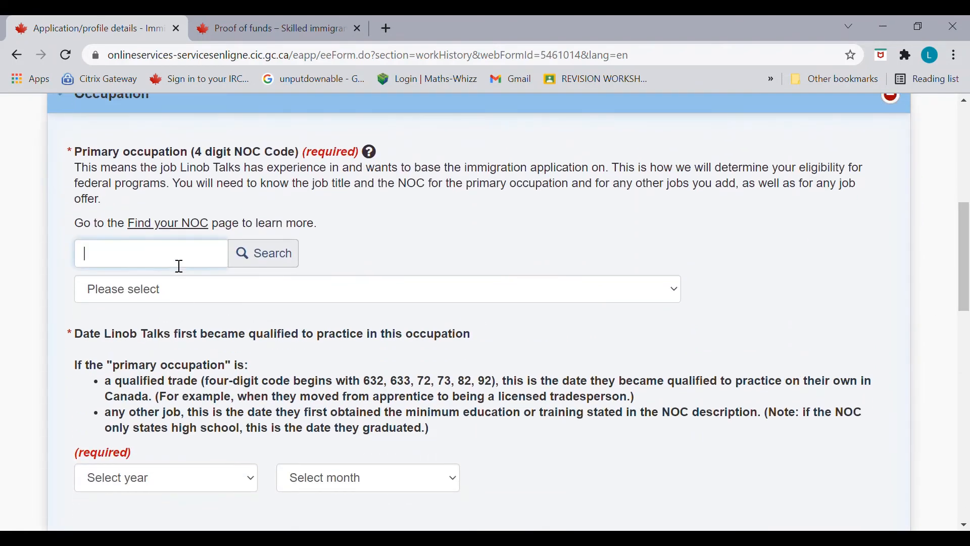
text(CHE)
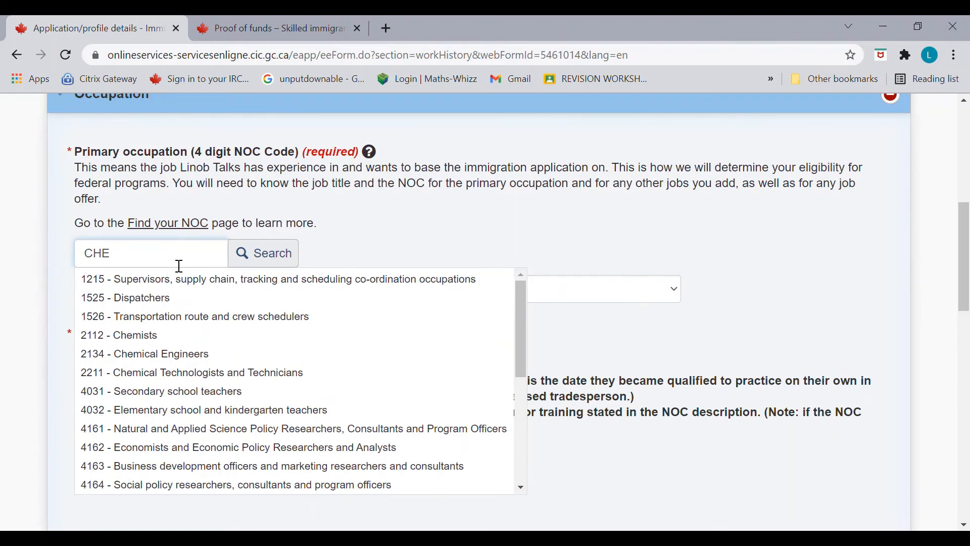
text(MICAL)
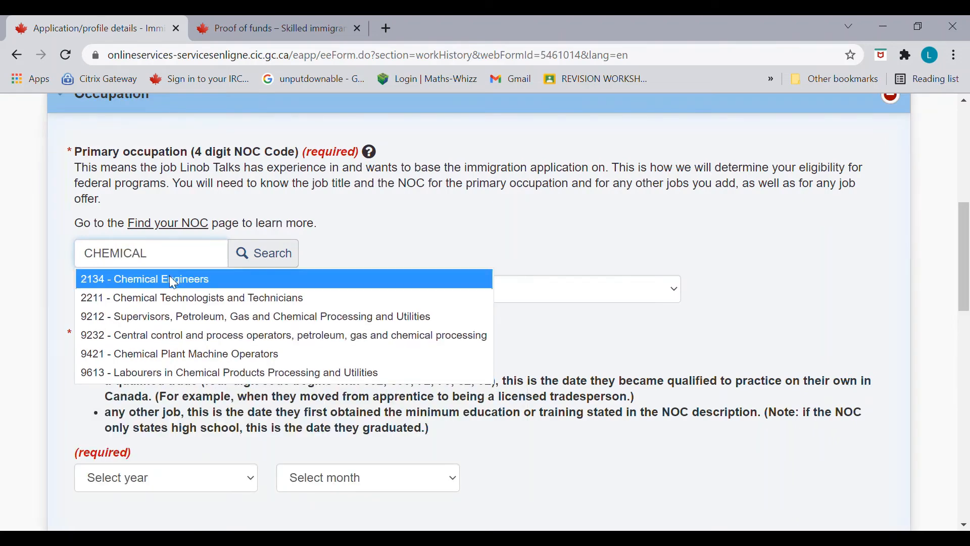
click(169, 277)
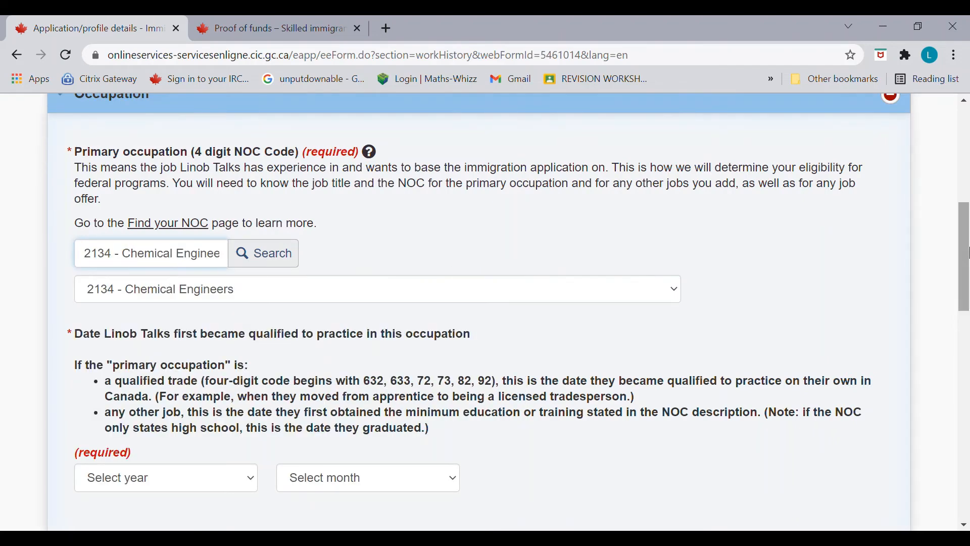
drag(964, 259, 967, 279)
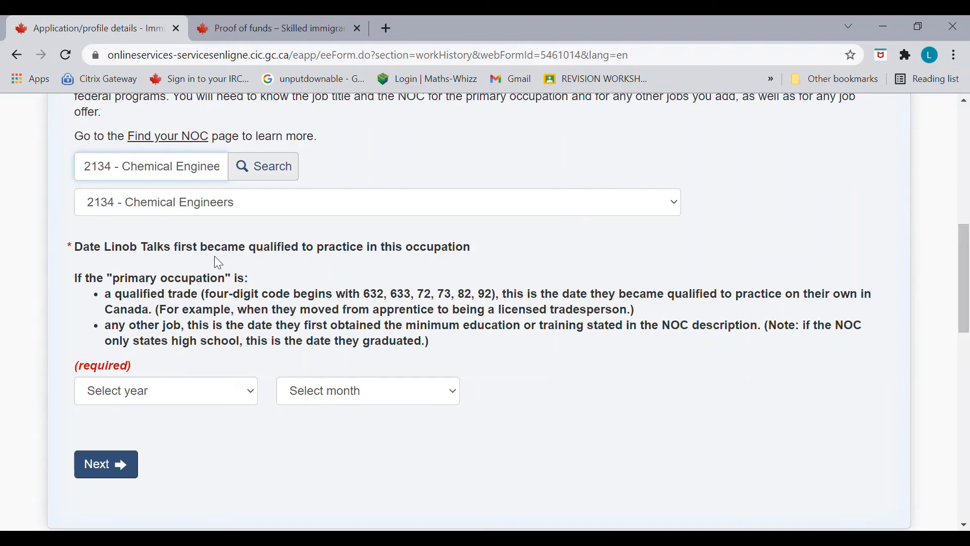
Step: Set the date first qualified to October 2014 and continue
click(249, 393)
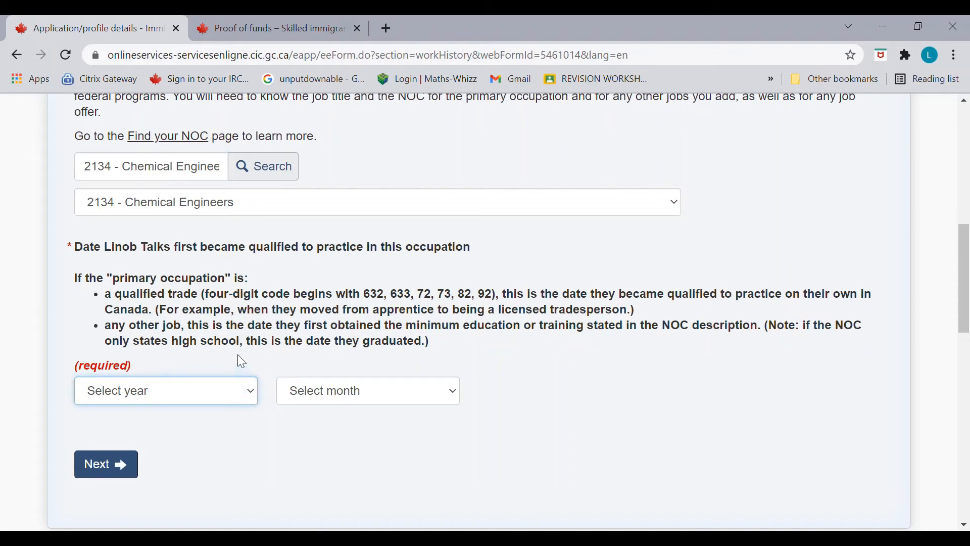
text(2014)
click(420, 393)
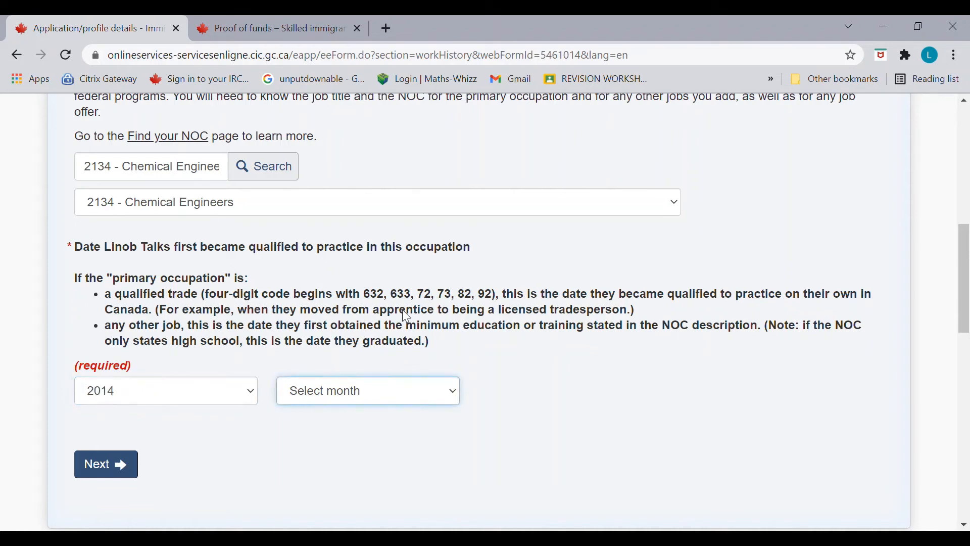
text(October)
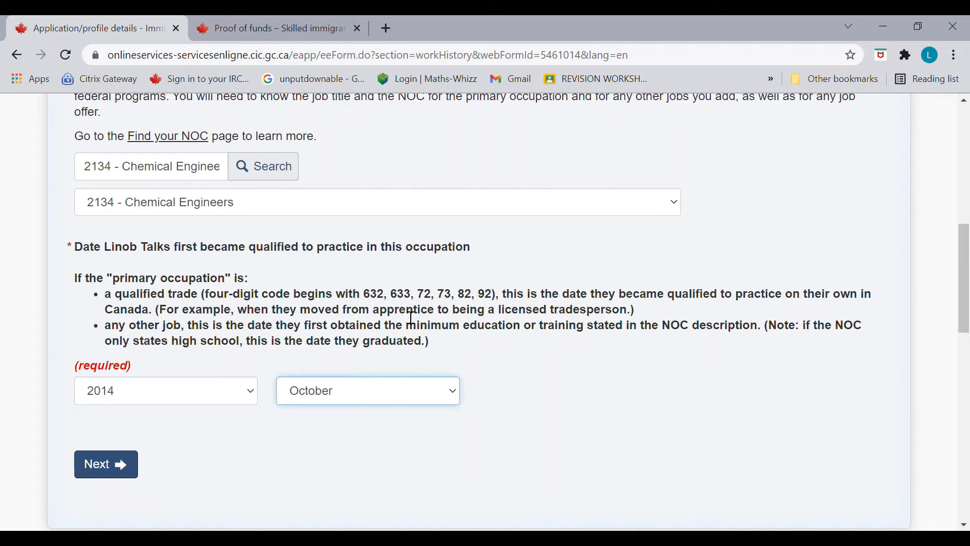
click(103, 465)
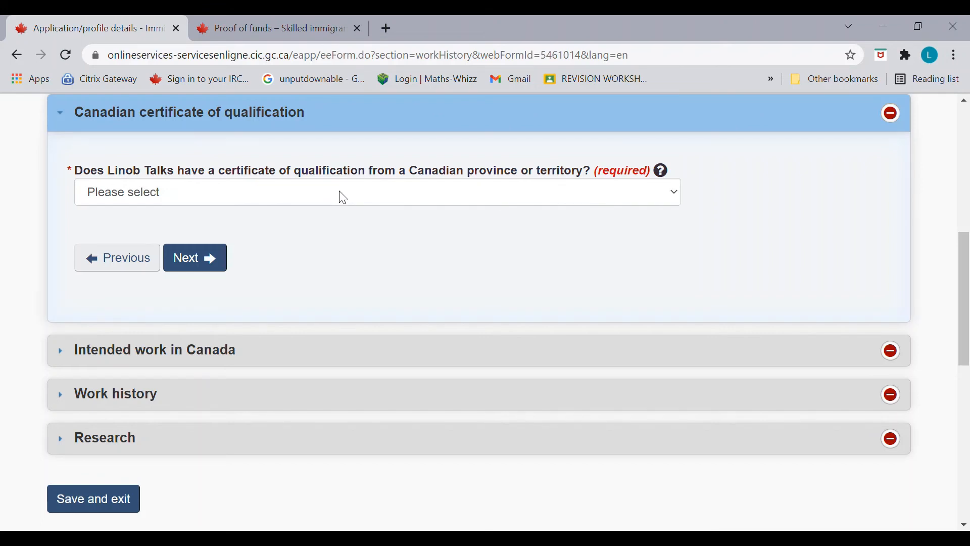
Step: Answer No to a Canadian certificate of qualification and No to a Canadian job offer
key(n)
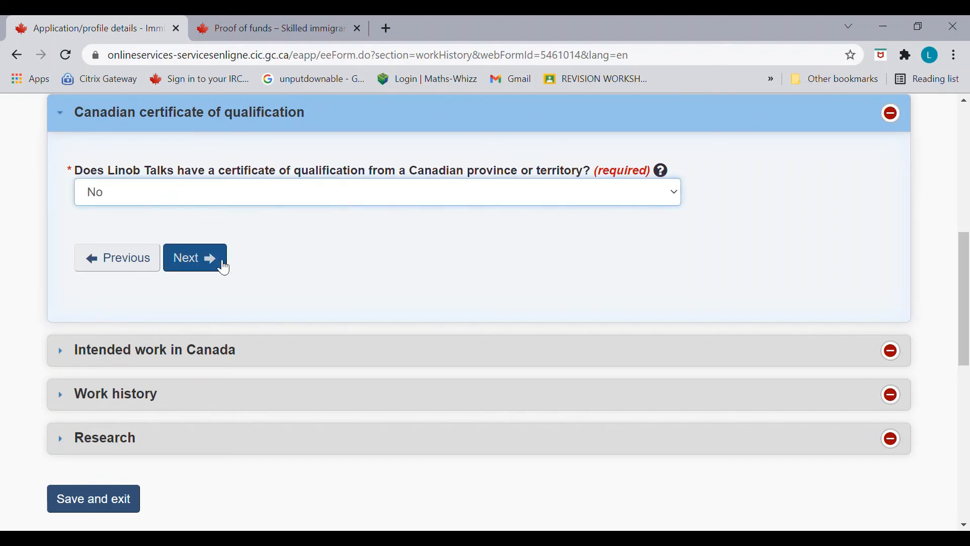
click(224, 268)
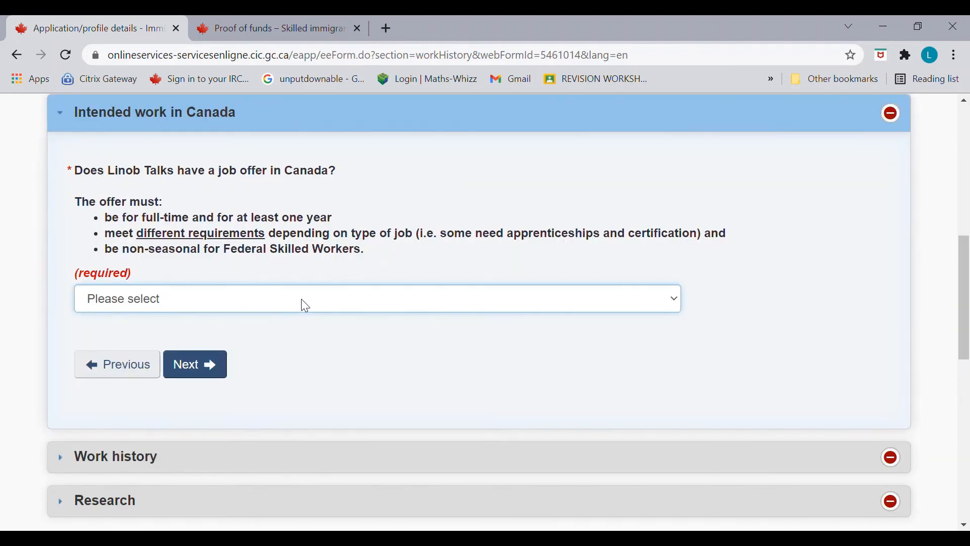
click(283, 365)
click(218, 367)
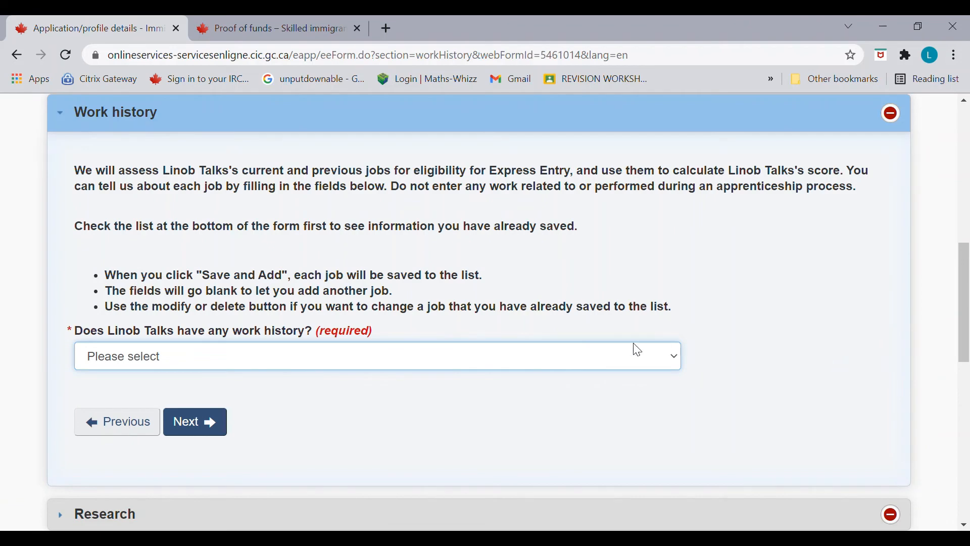
Step: Confirm there is work history and set the job's start date to September 2014
click(527, 401)
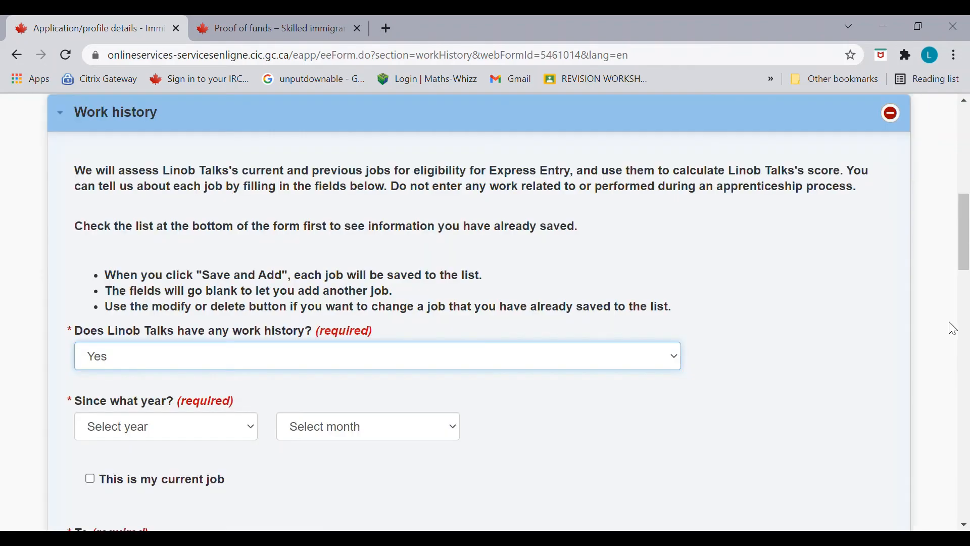
scroll(956, 290, down, 4)
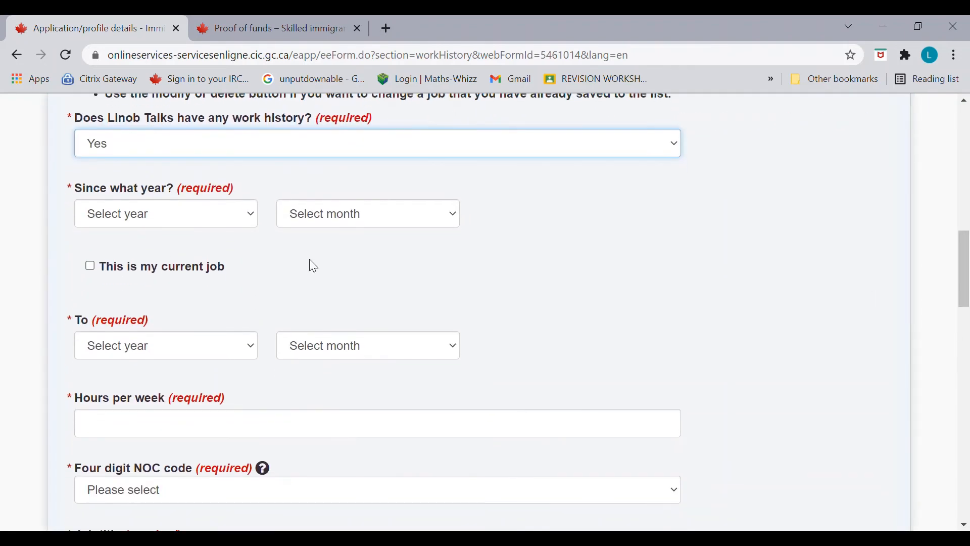
click(247, 220)
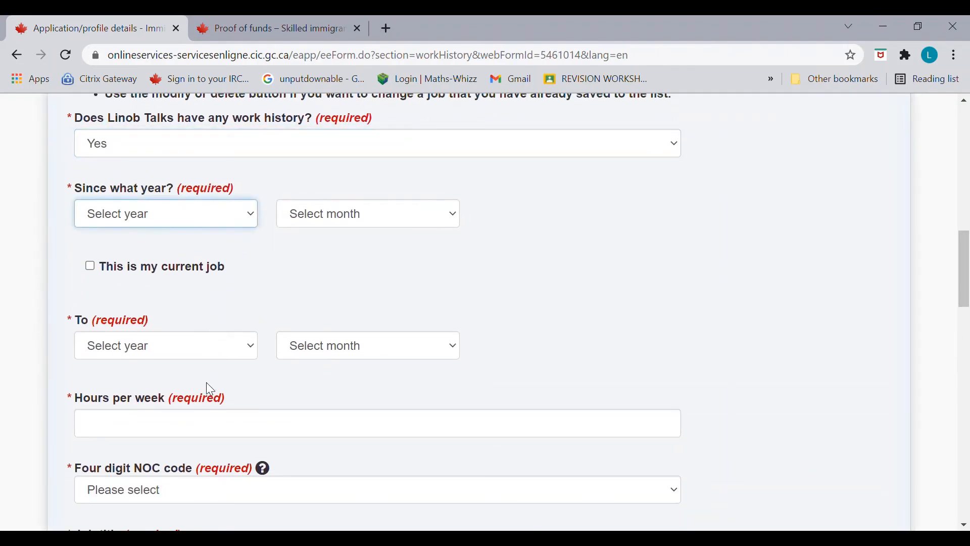
click(204, 428)
click(362, 212)
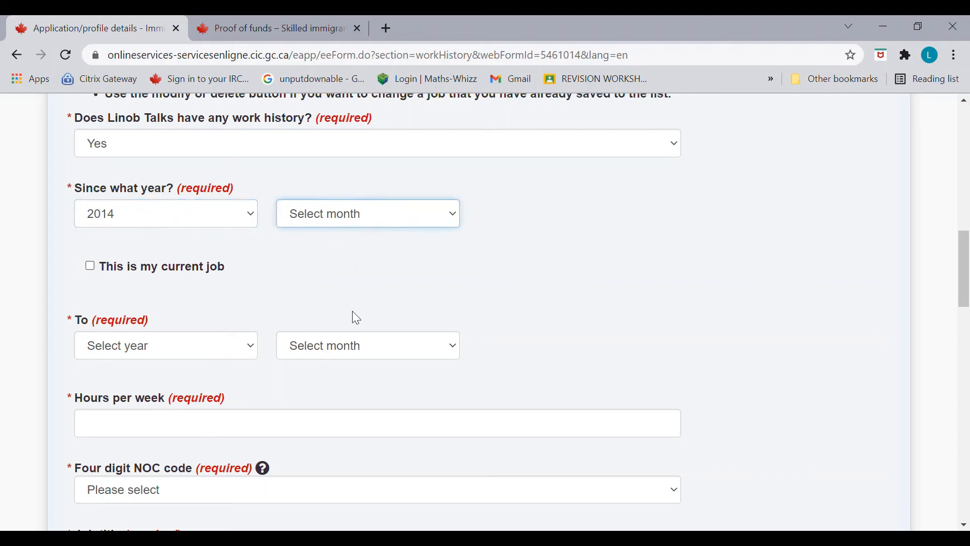
click(364, 455)
click(317, 348)
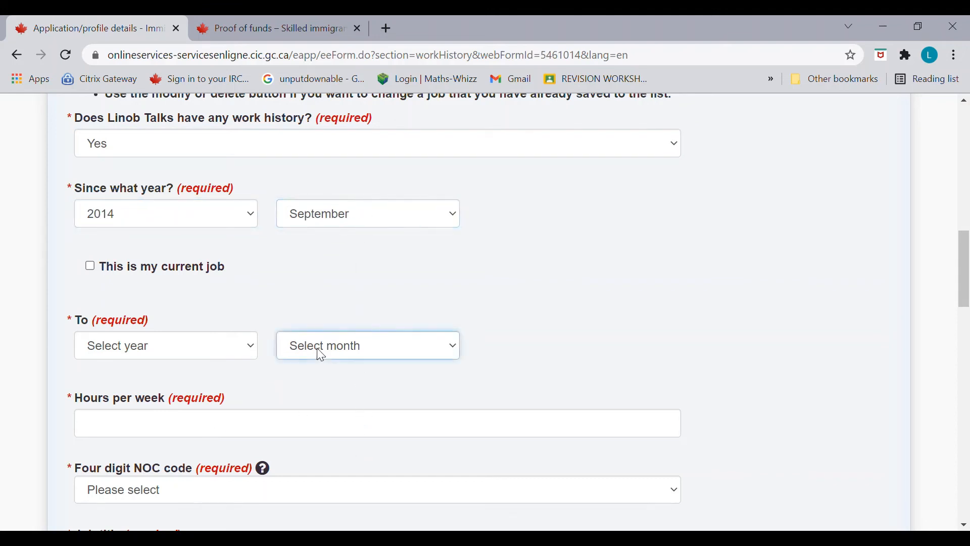
click(326, 252)
click(226, 356)
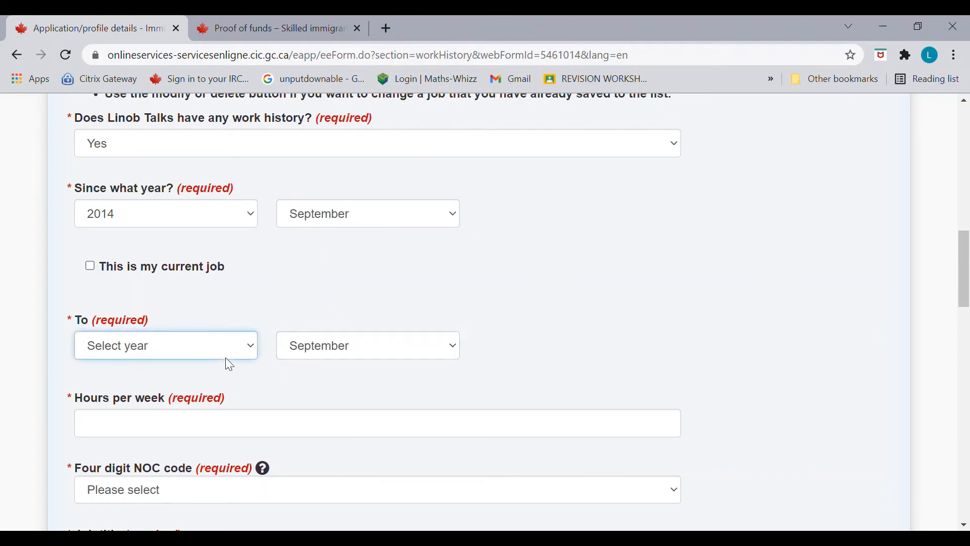
click(216, 64)
Step: Enter 40 hours weekly, NOC 2134, job title 'CHEMCIAL ENGINEER' and employer 'EMPLOYER'
click(246, 436)
text(40)
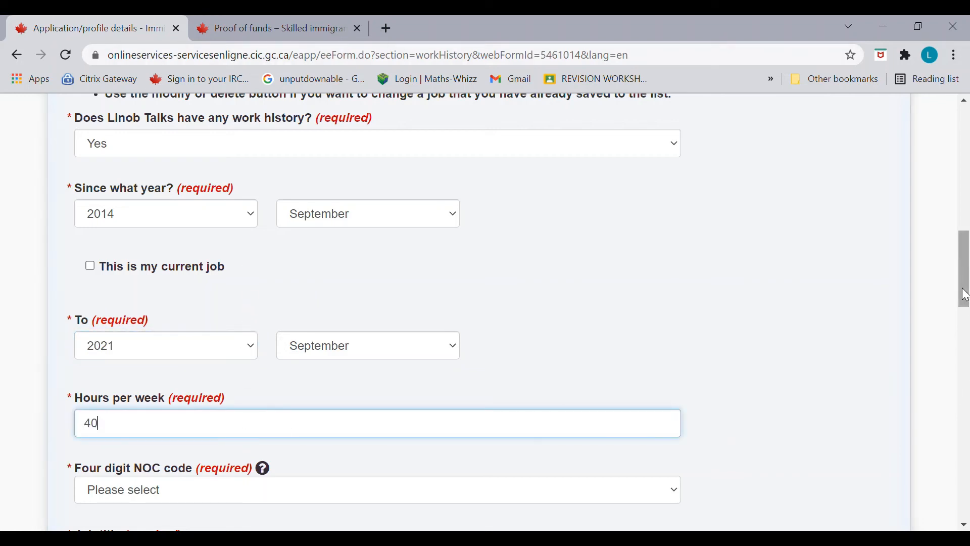
drag(966, 294, 966, 323)
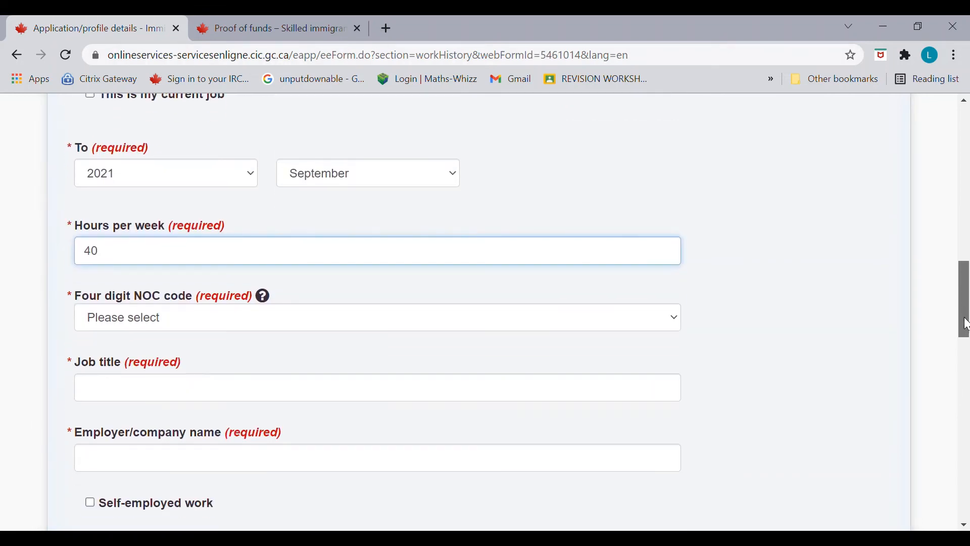
click(544, 318)
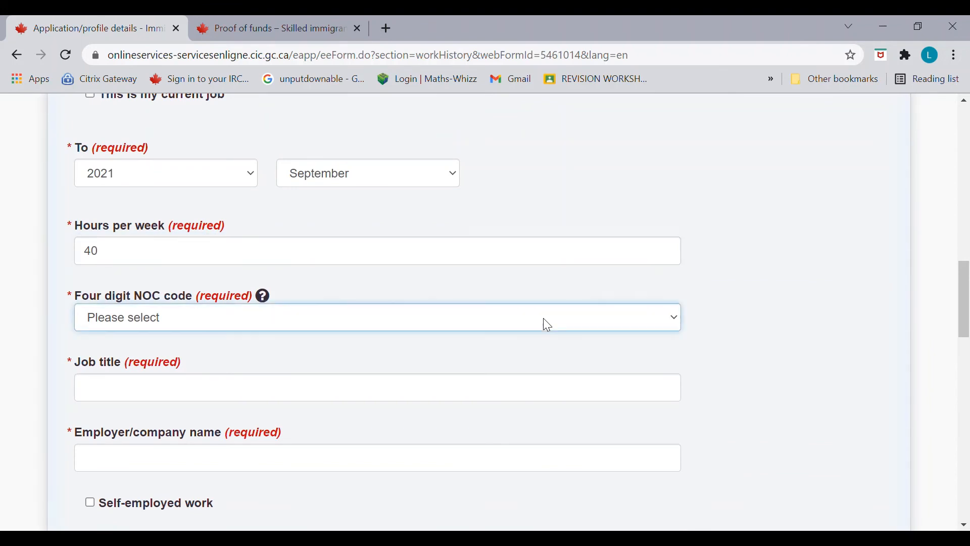
text(2134 - Chemical Engineers)
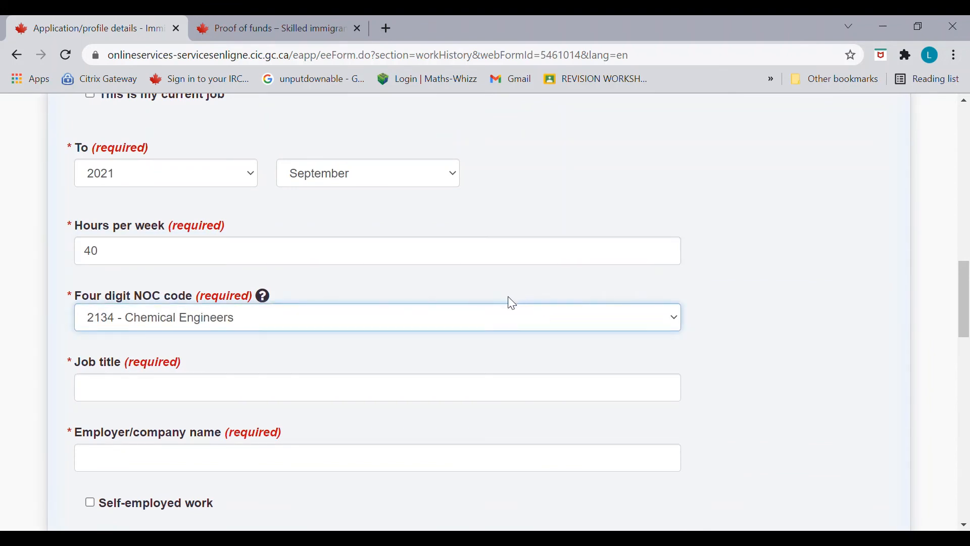
click(390, 399)
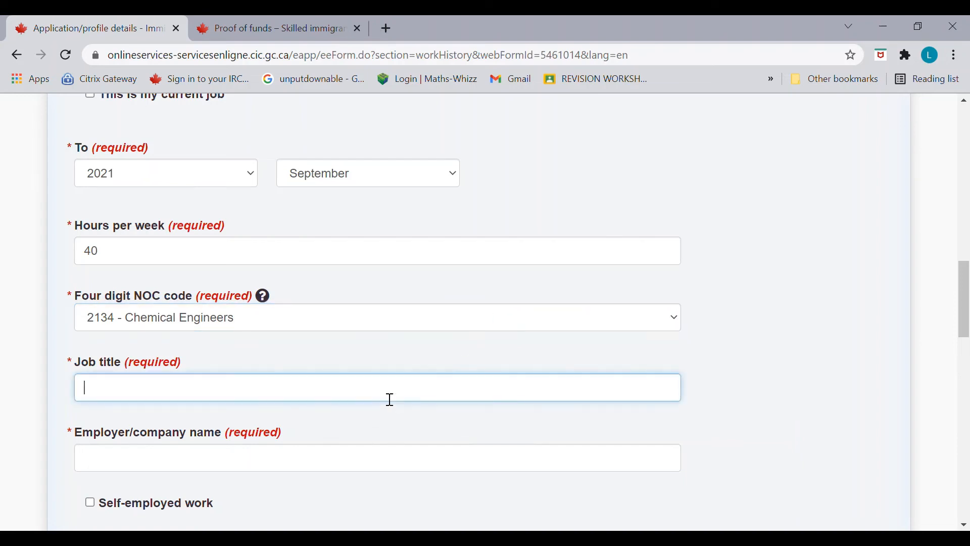
text(CHEMCIAL ENGINEER)
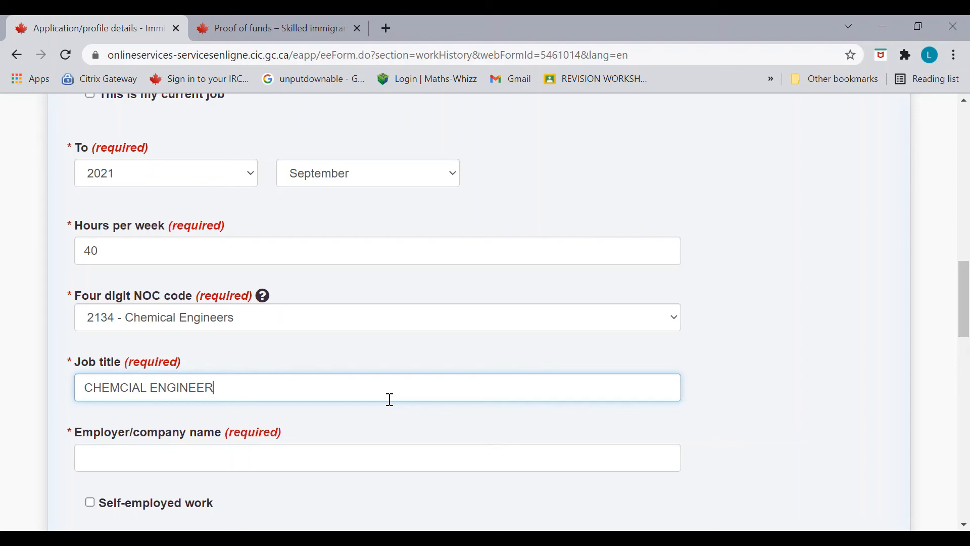
click(344, 473)
text(E)
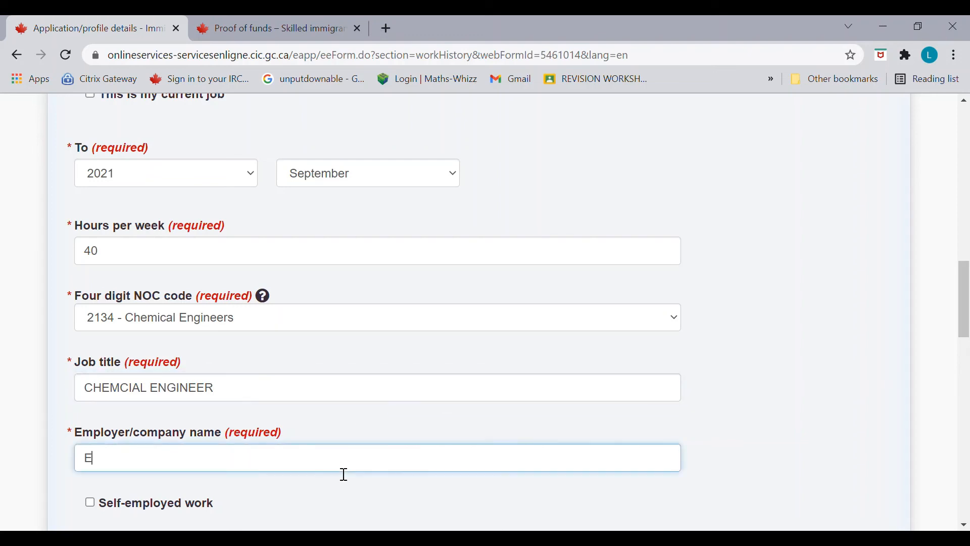
text(MPLOYER)
drag(964, 323, 964, 353)
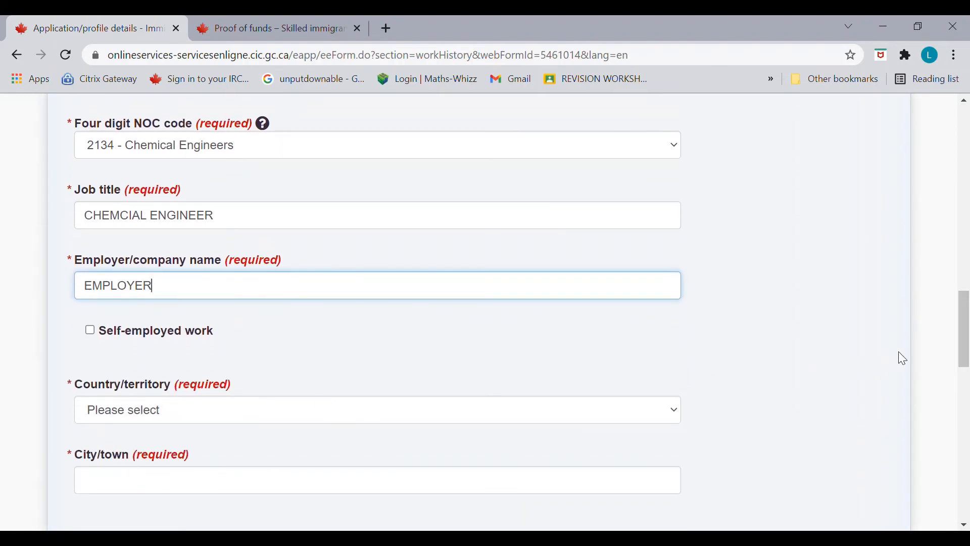
drag(965, 359, 965, 300)
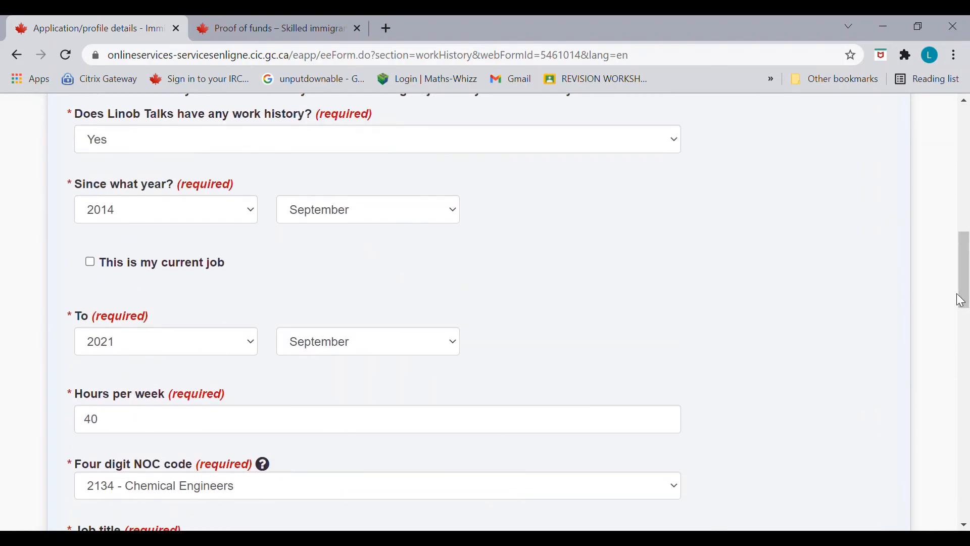
Step: Mark it as the current job and set the job's country to India
click(90, 263)
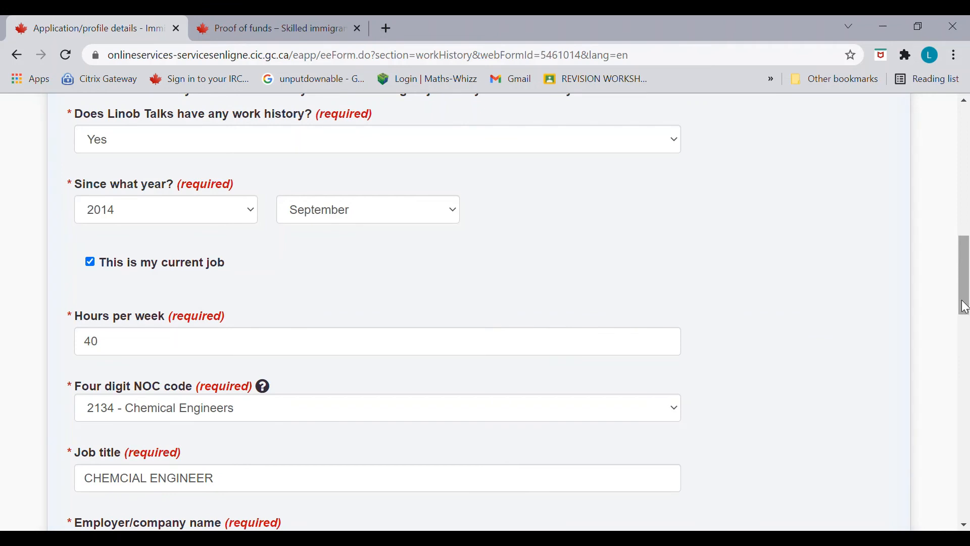
scroll(421, 329, down, 6)
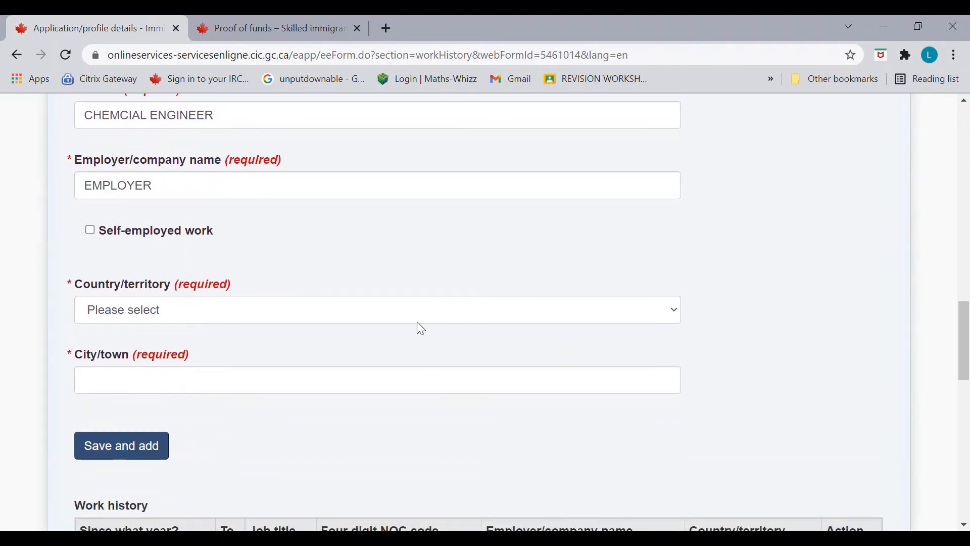
click(384, 320)
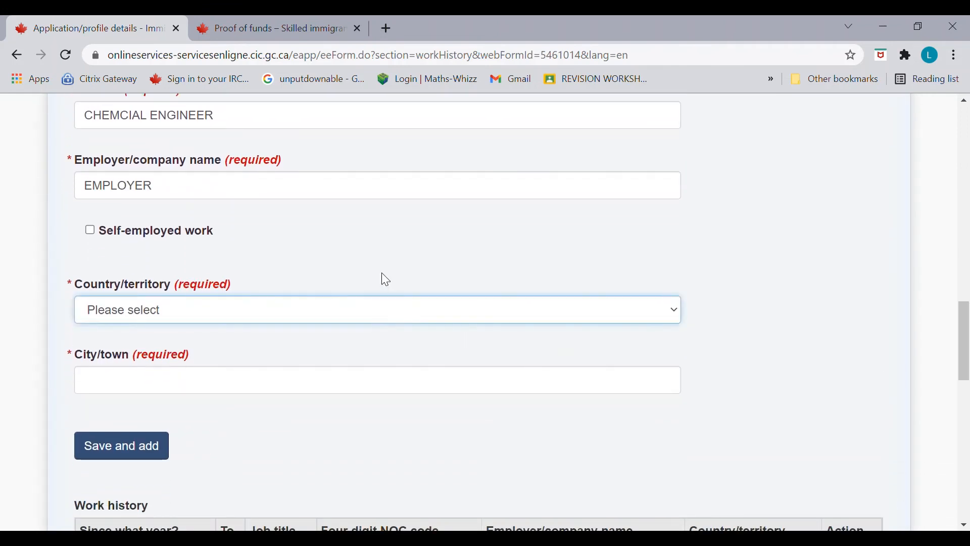
key(i)
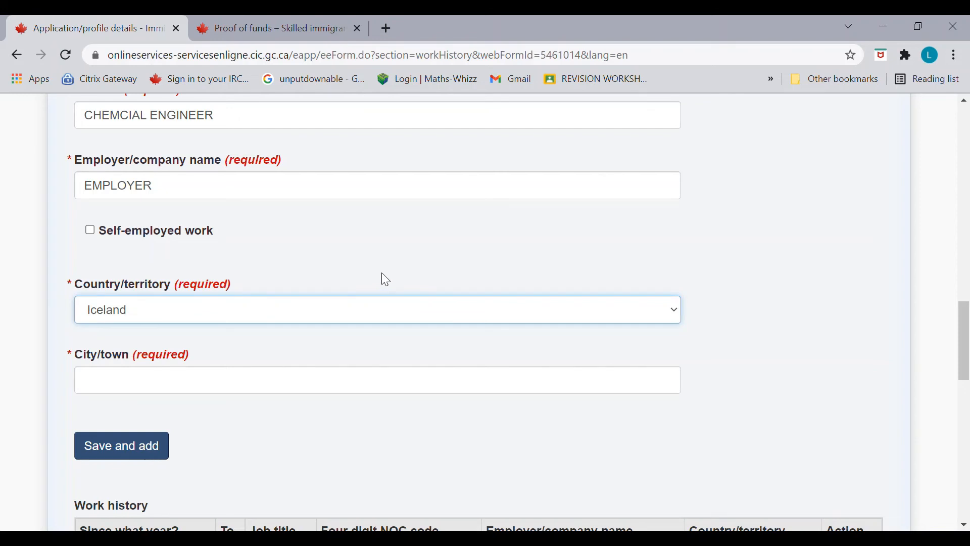
key(i)
click(336, 393)
Step: Enter MUMBAI as the city, save the job to Work history, and proceed to Research
text(MUMBAI)
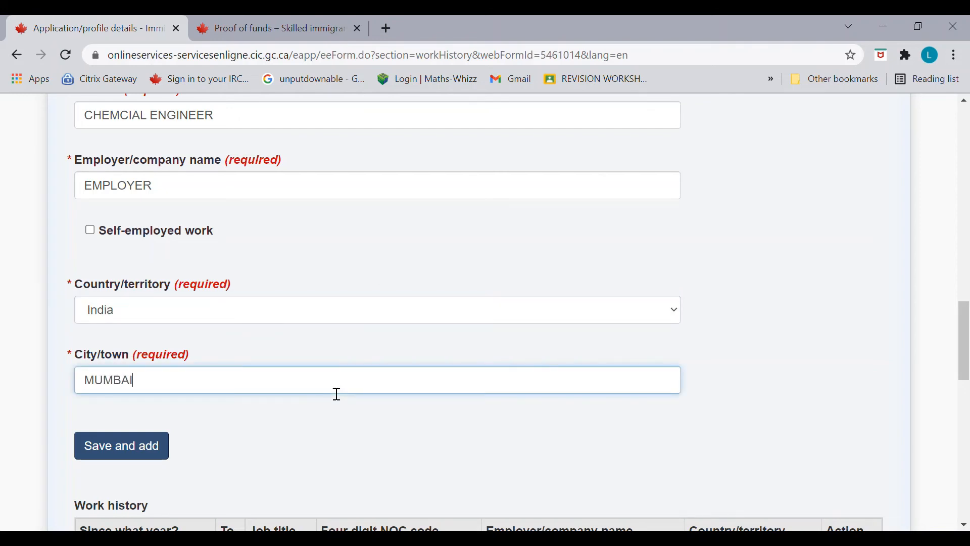
click(167, 447)
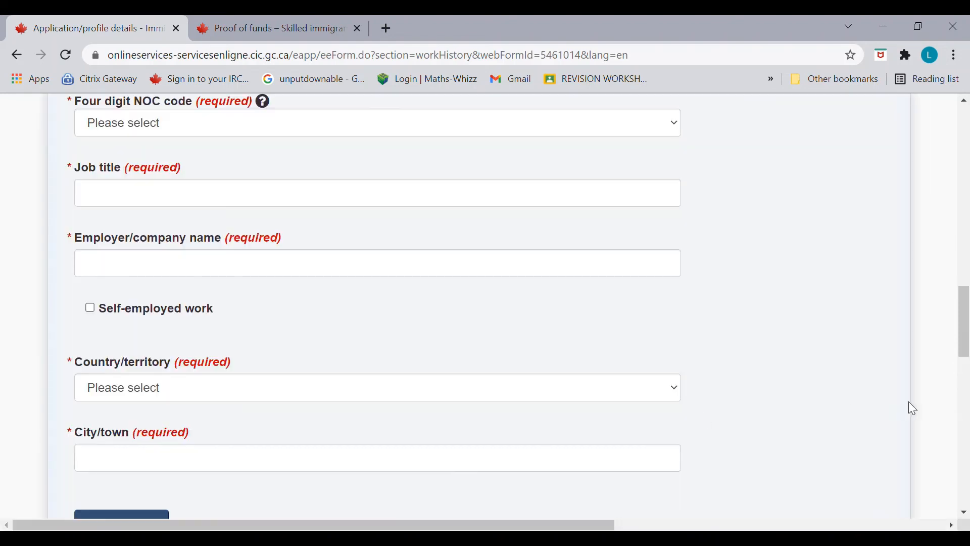
drag(965, 348, 966, 396)
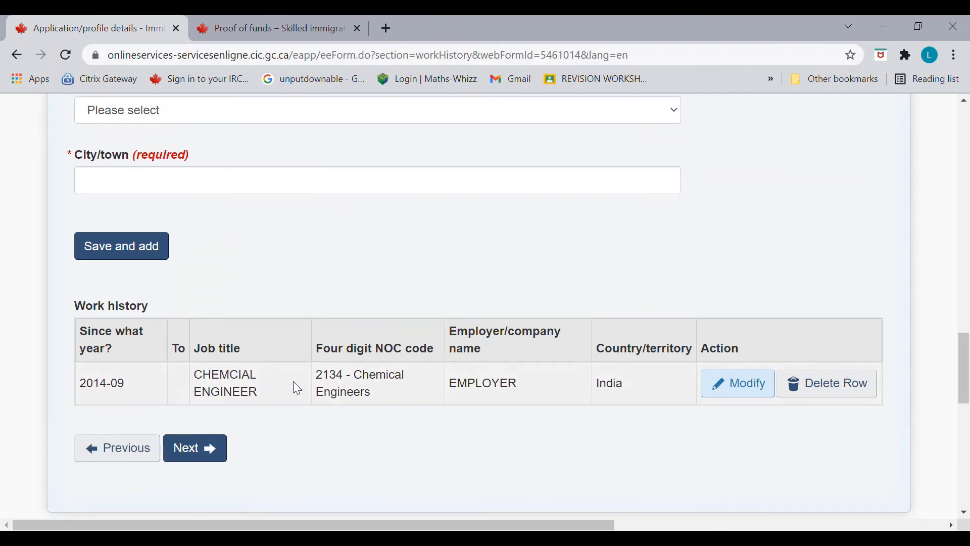
drag(965, 367, 956, 241)
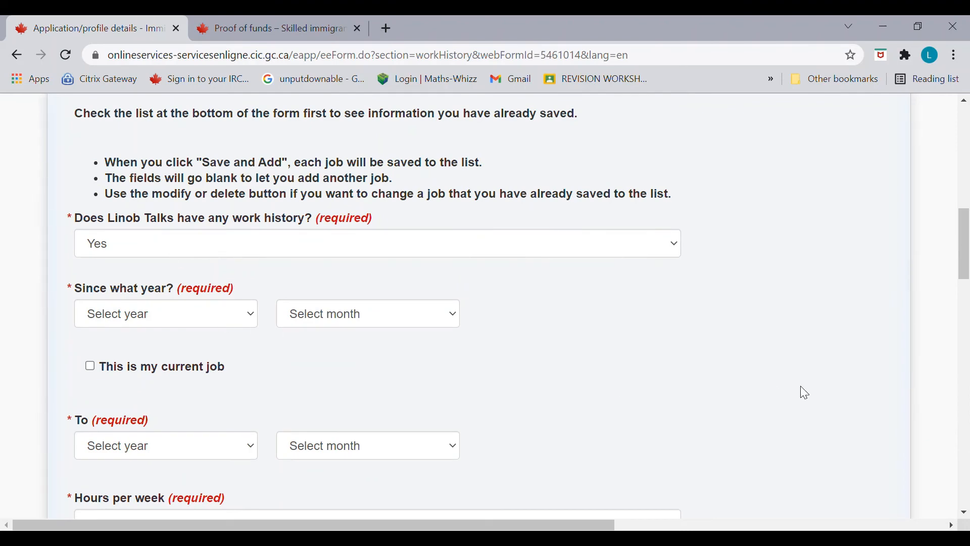
drag(963, 274, 966, 404)
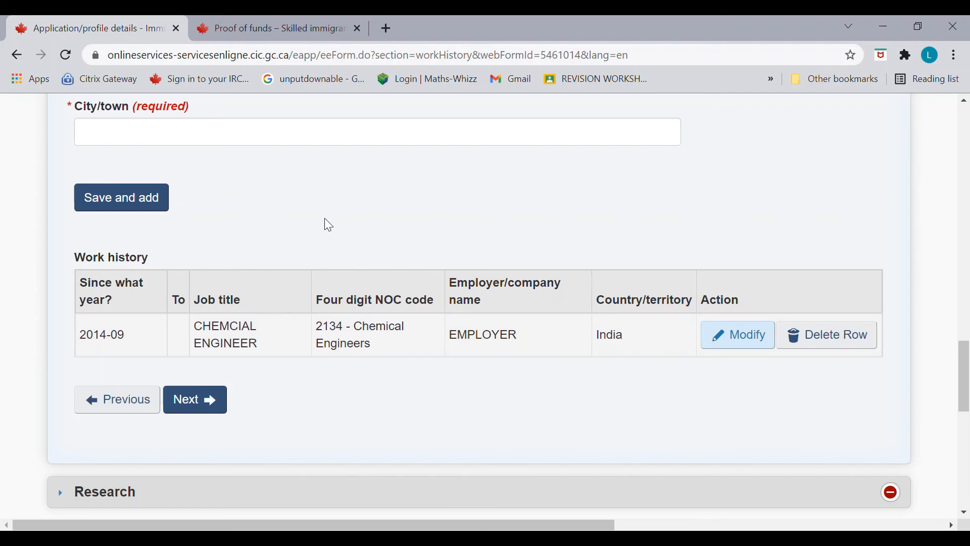
click(207, 400)
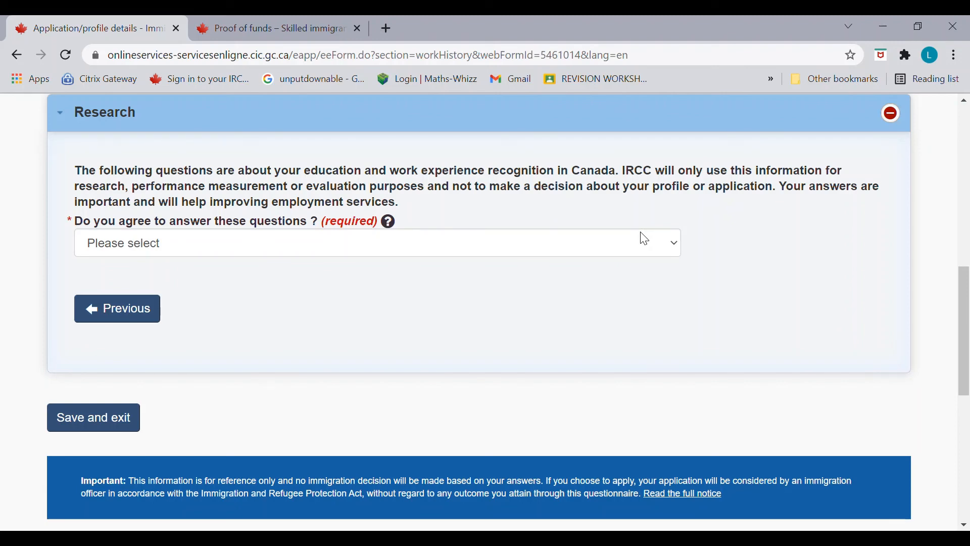
Step: Agree to answer the research questions and state some Canadian job research was done
click(636, 251)
click(570, 289)
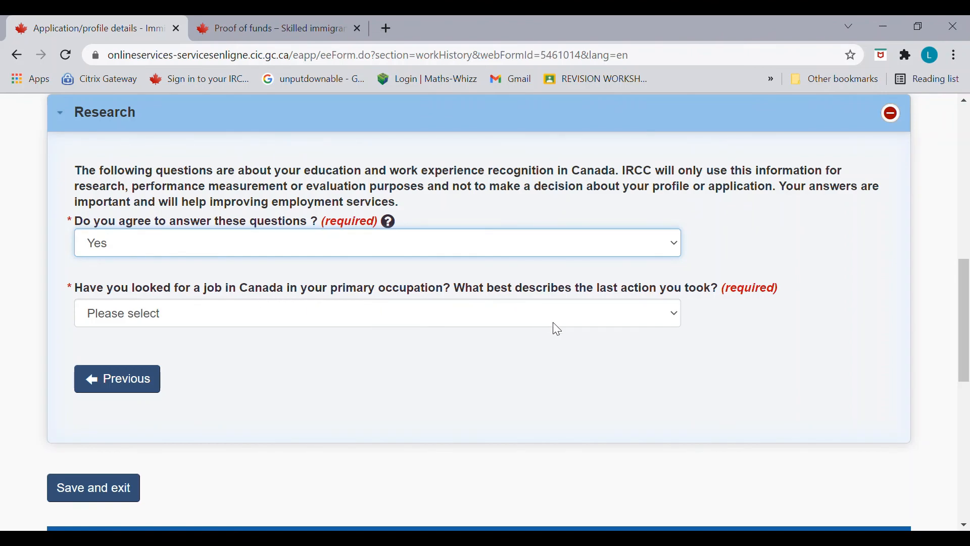
key(Tab)
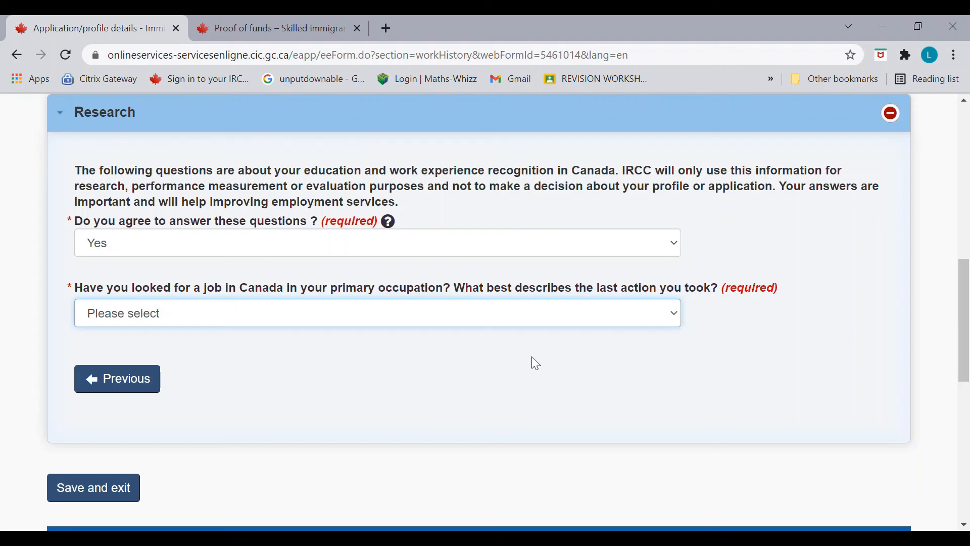
click(495, 376)
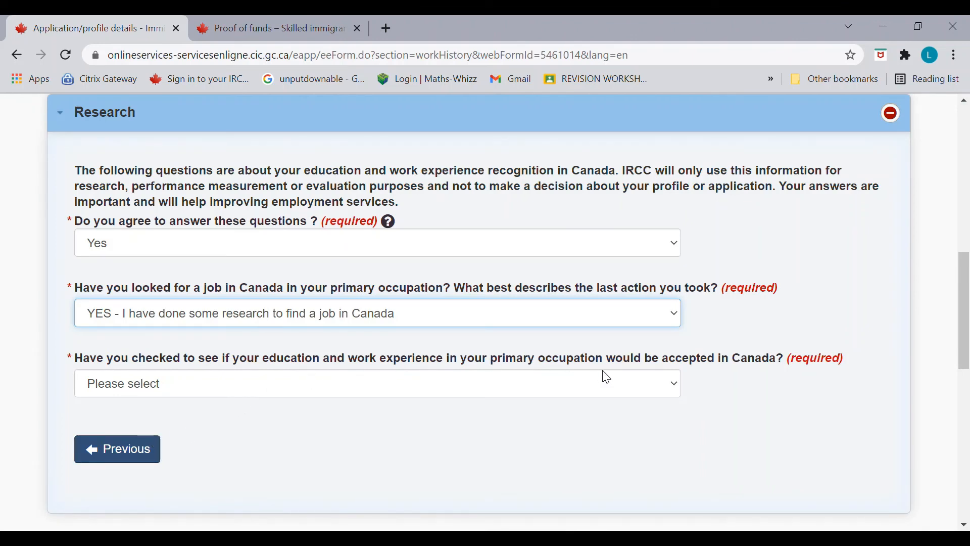
Step: Answer Yes to having checked credentials, consulting a friend/relative/host/sponsor
click(661, 393)
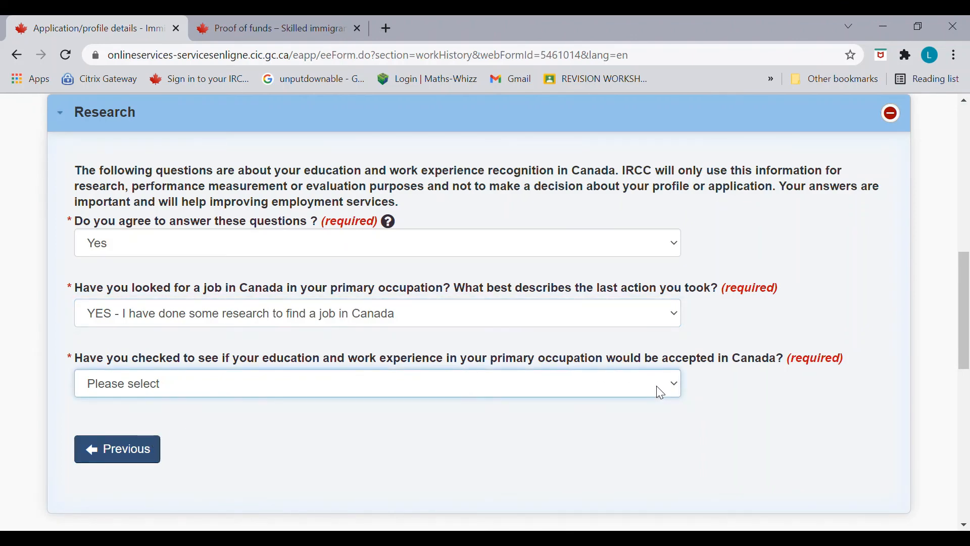
click(633, 424)
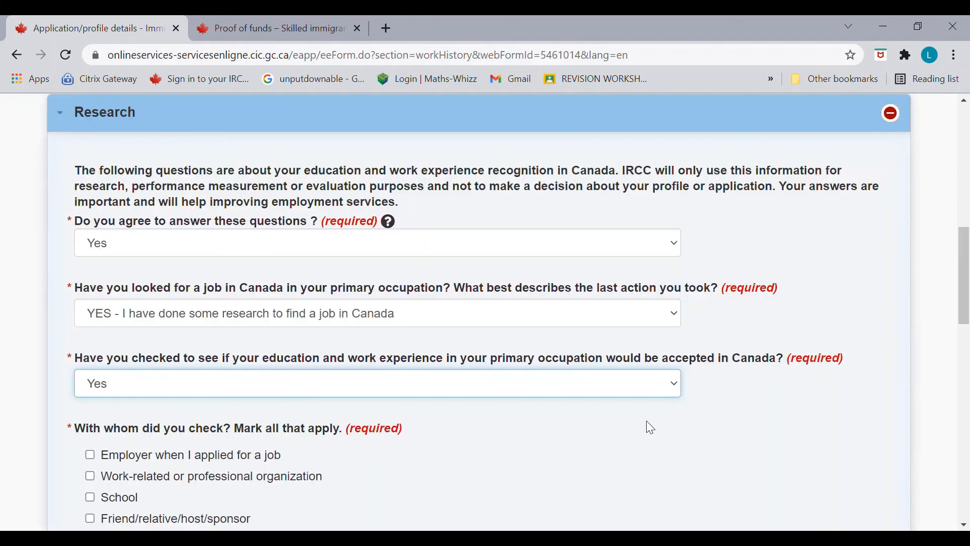
drag(965, 299, 965, 346)
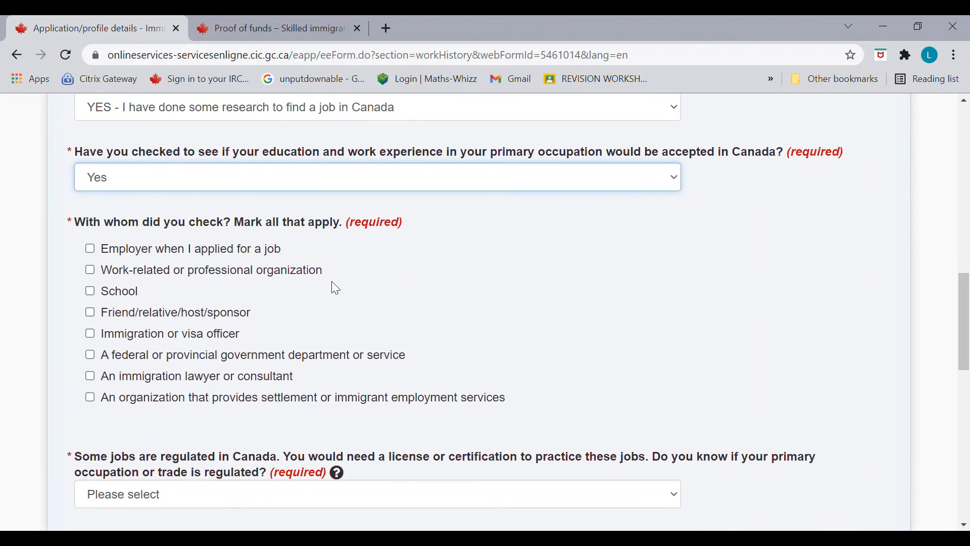
click(91, 314)
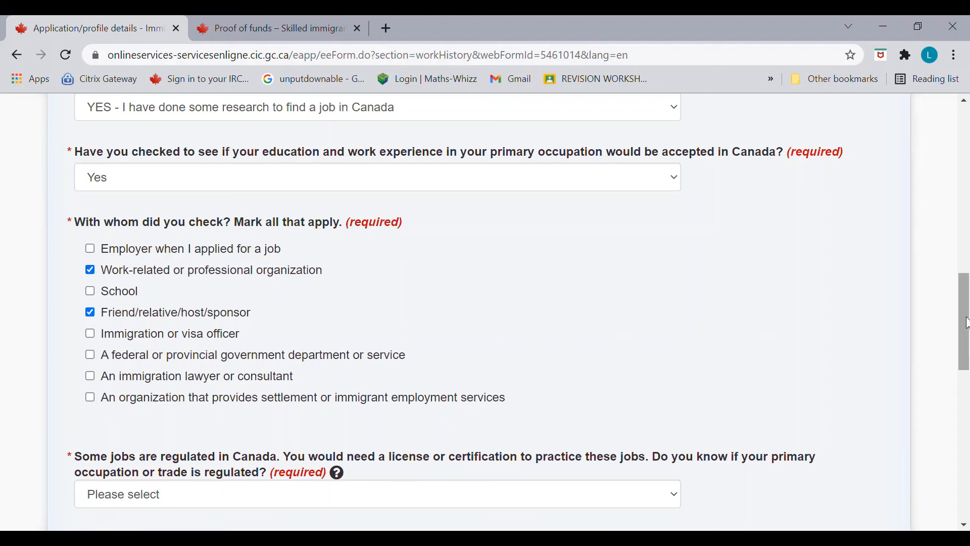
scroll(965, 319, down, 3)
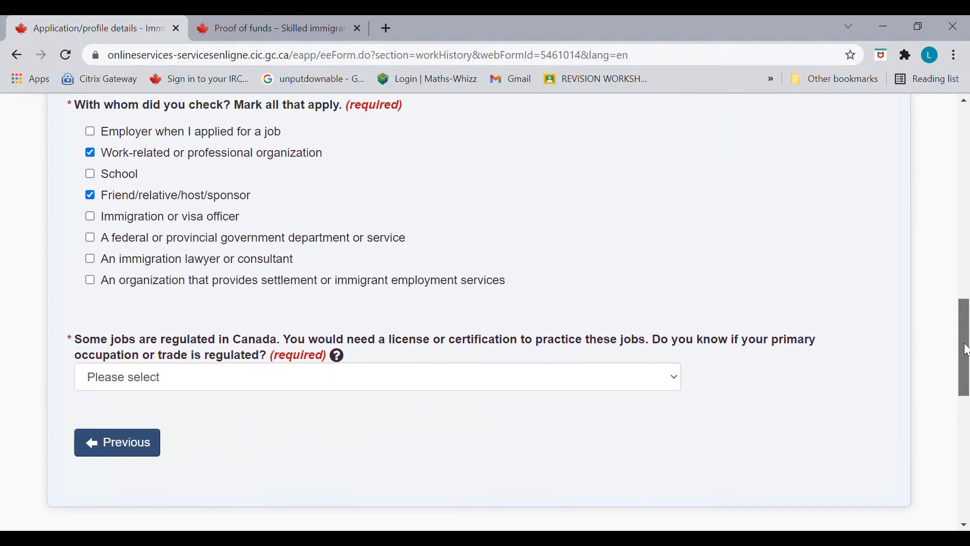
Step: Answer Yes to a regulated occupation, tick contacted the regulatory body, and save and exit
click(631, 382)
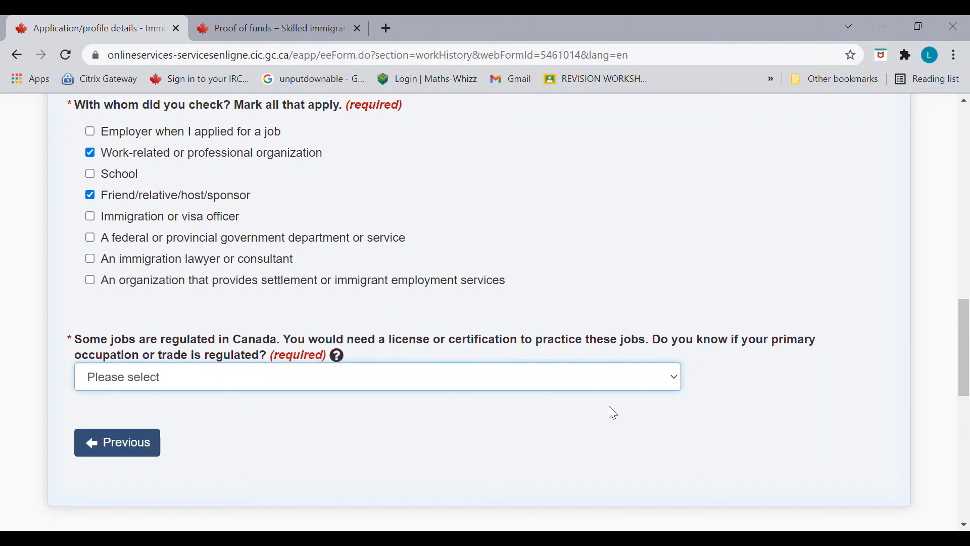
key(Down)
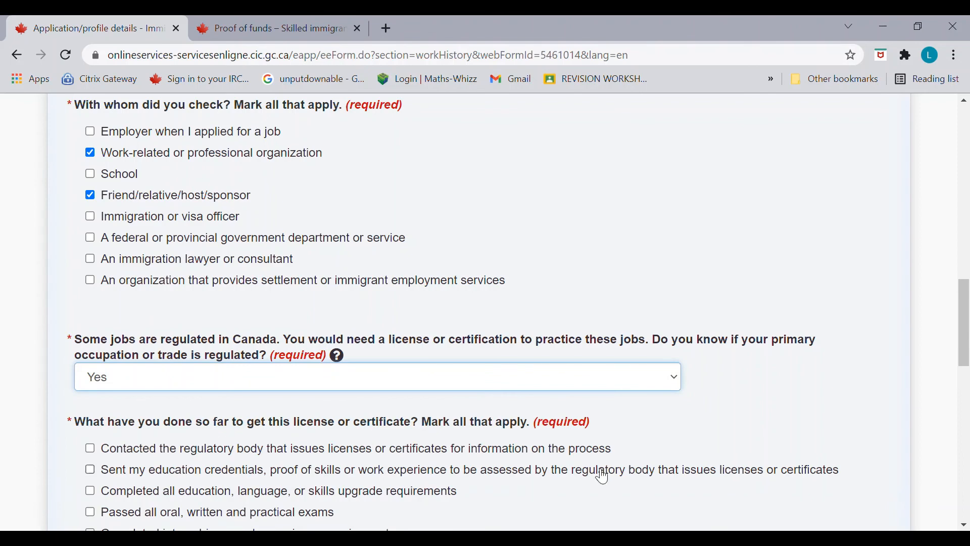
drag(966, 355, 966, 395)
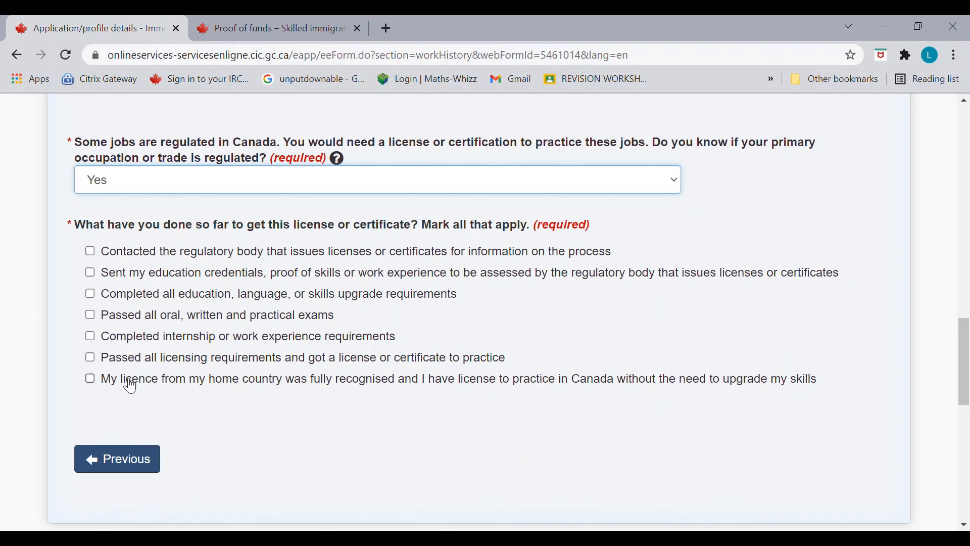
click(91, 255)
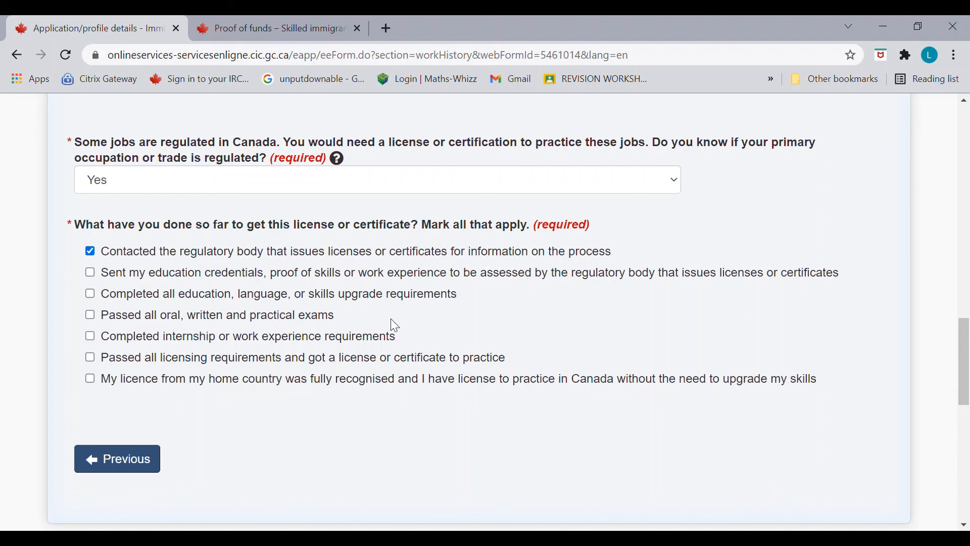
drag(965, 363, 966, 407)
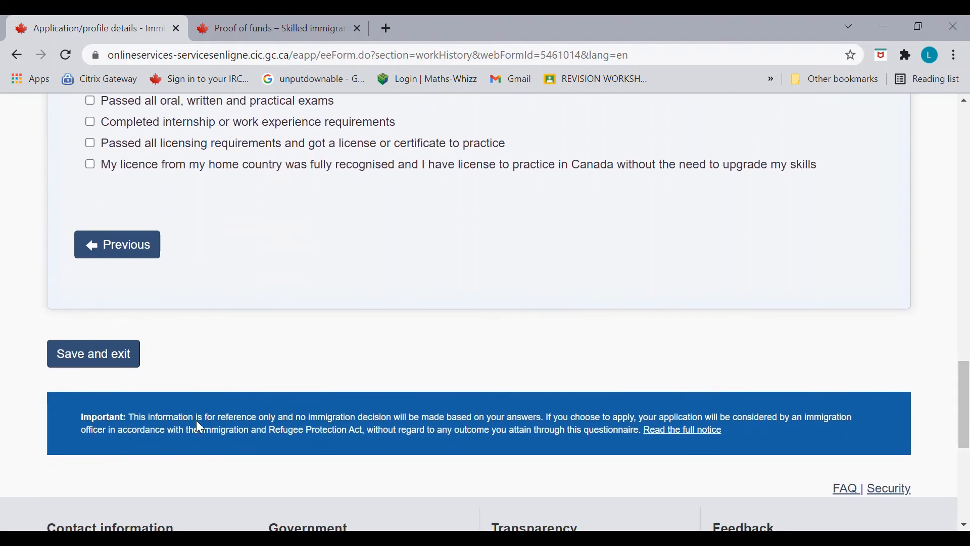
click(123, 355)
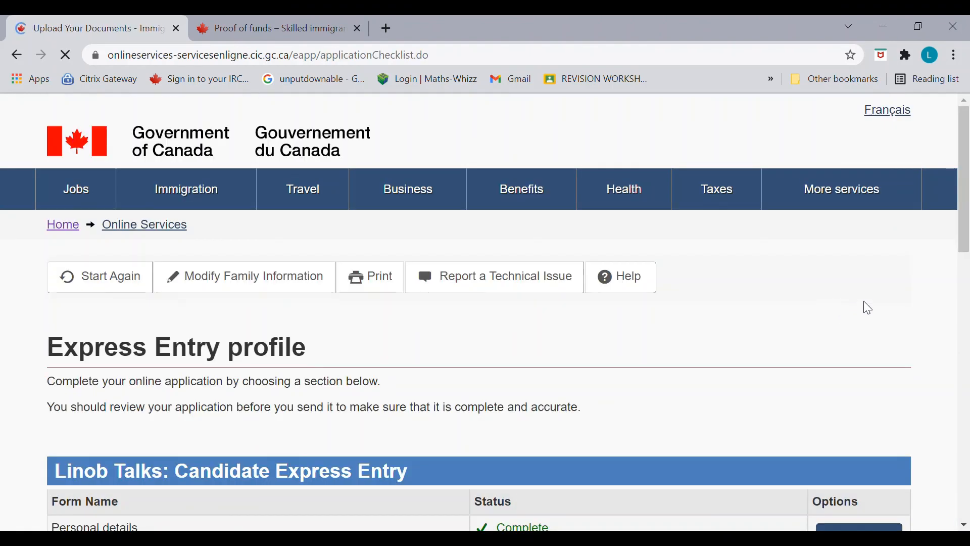
Step: Review the checklist with all six forms Complete and continue to the declaration page
drag(966, 224, 969, 345)
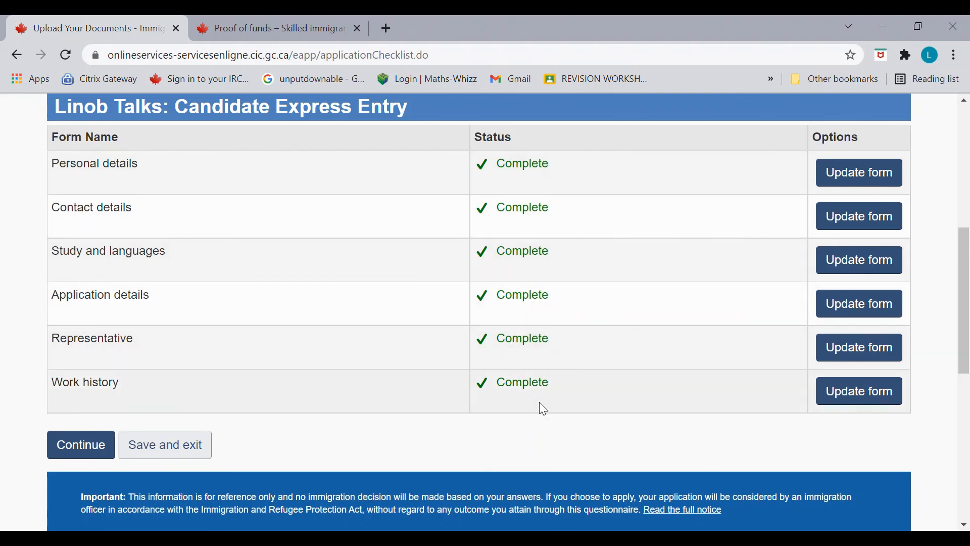
mouse_move(967, 361)
mouse_down()
mouse_move(967, 345)
mouse_move(967, 369)
mouse_up()
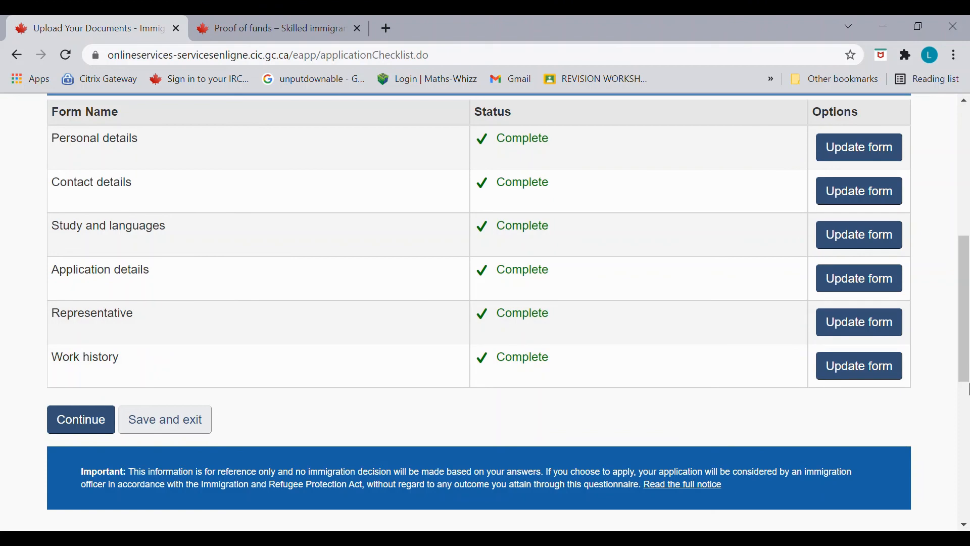
drag(967, 377, 967, 382)
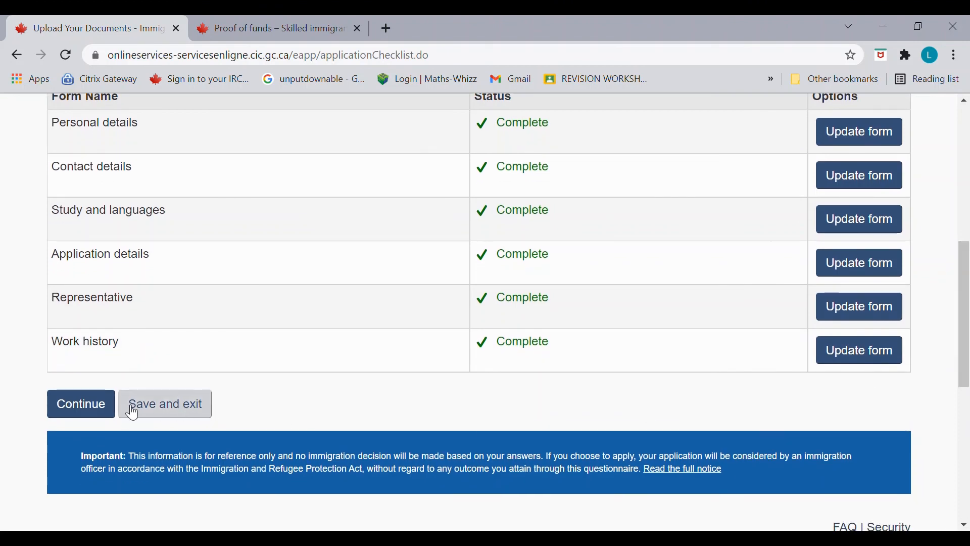
click(91, 407)
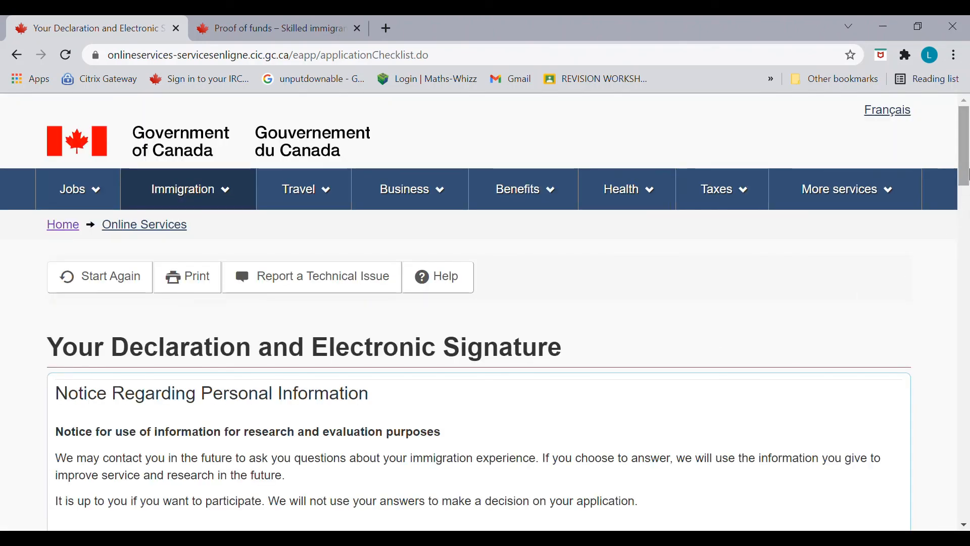
Step: Select I agree for the declaration and research consent, then enter the signer's given name
drag(967, 175, 966, 371)
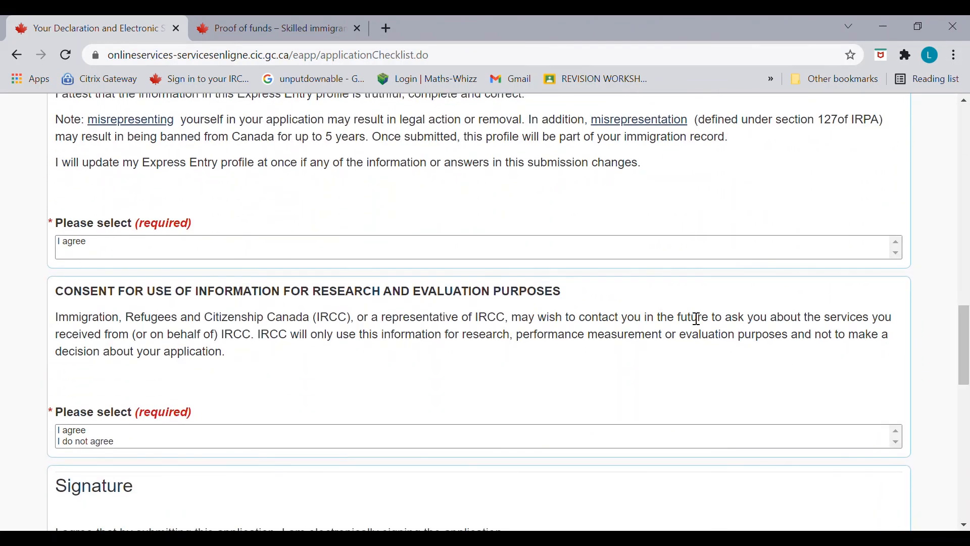
click(664, 255)
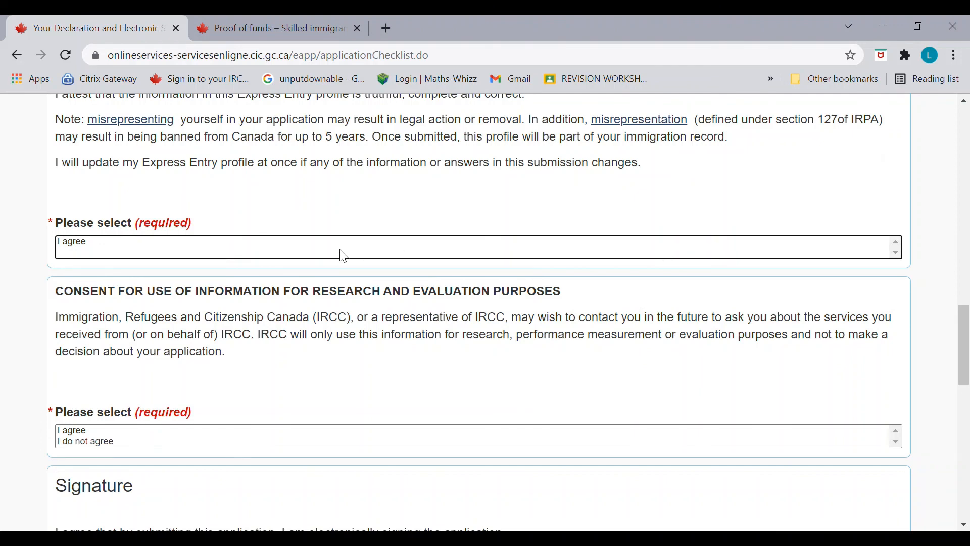
click(190, 243)
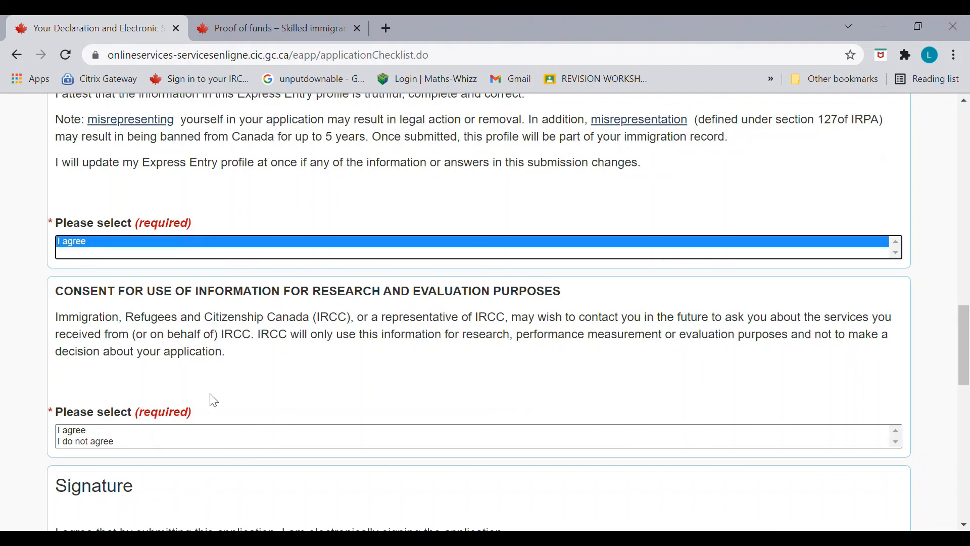
click(203, 438)
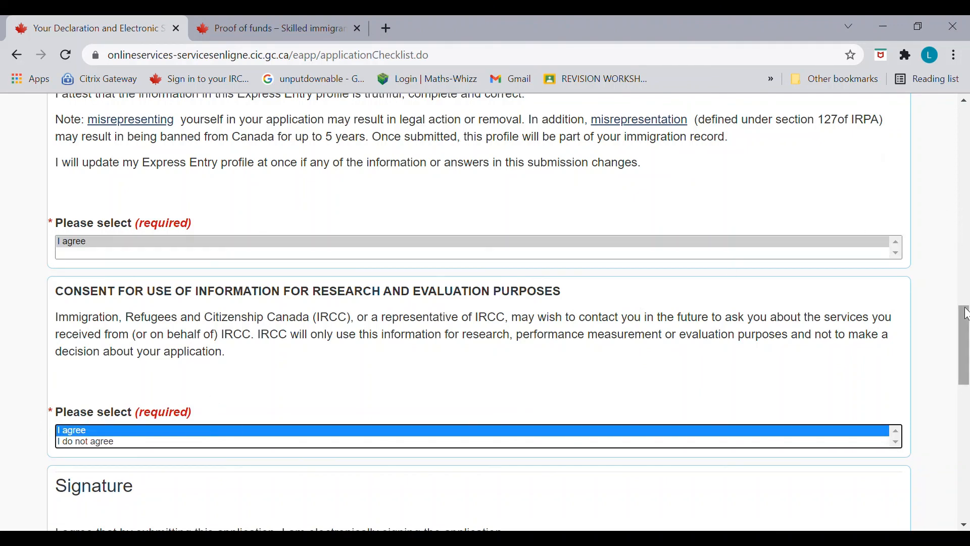
drag(966, 323, 966, 371)
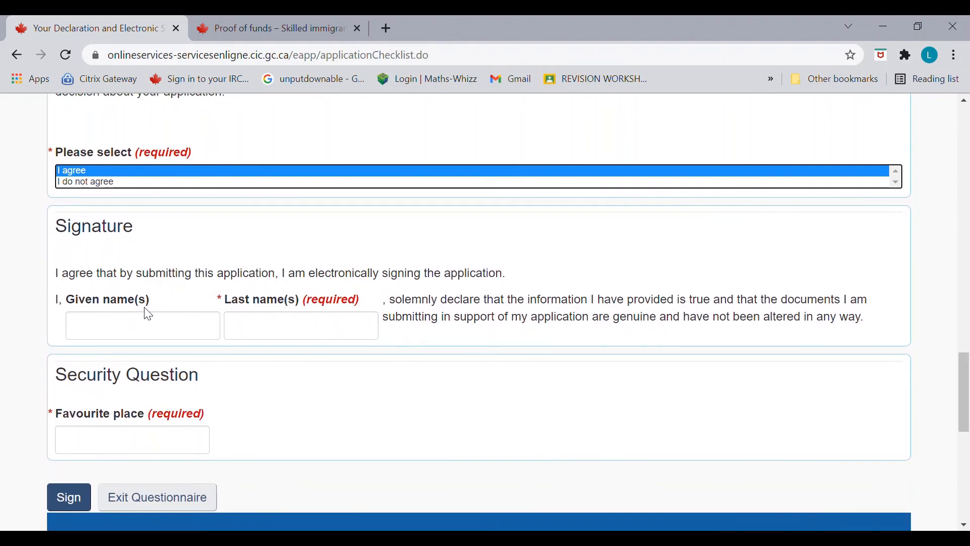
click(152, 338)
text(LIN)
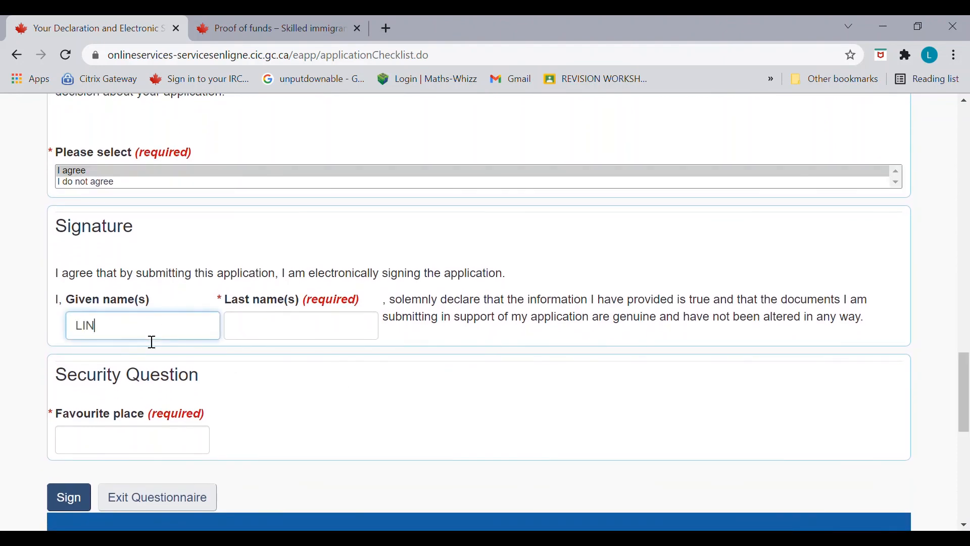
text(OBV)
click(263, 337)
Step: Enter the signer's last name, retype the corrected security answer, and sign the profile
text(T)
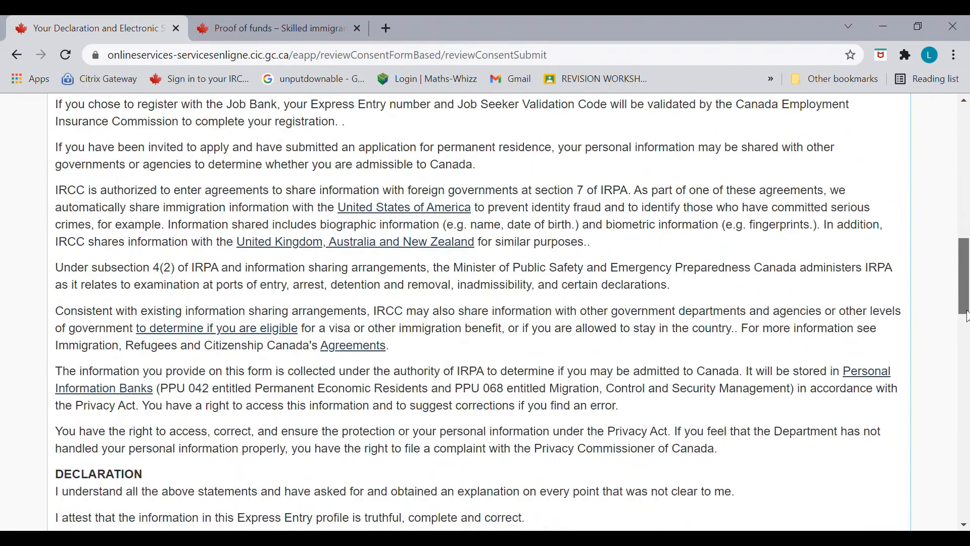
drag(966, 335, 966, 454)
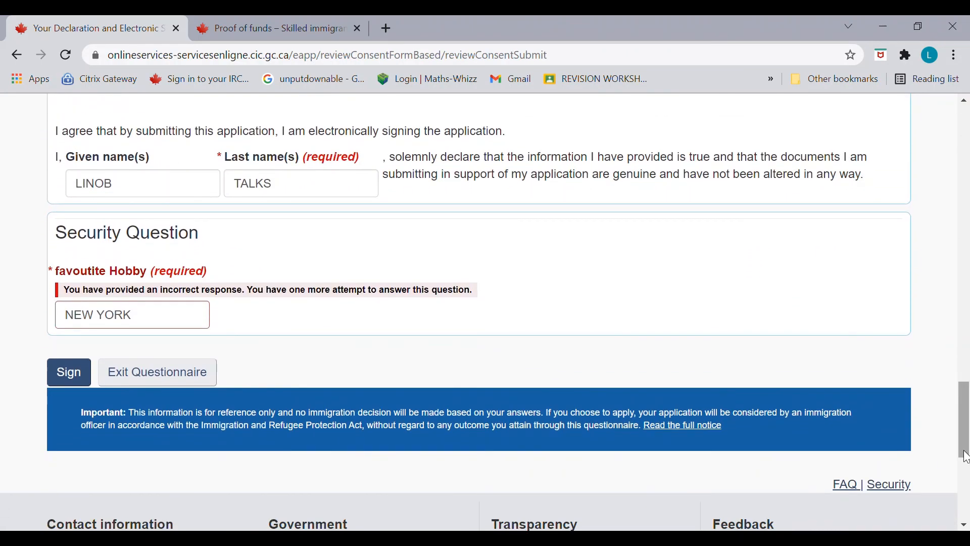
triple_click(167, 317)
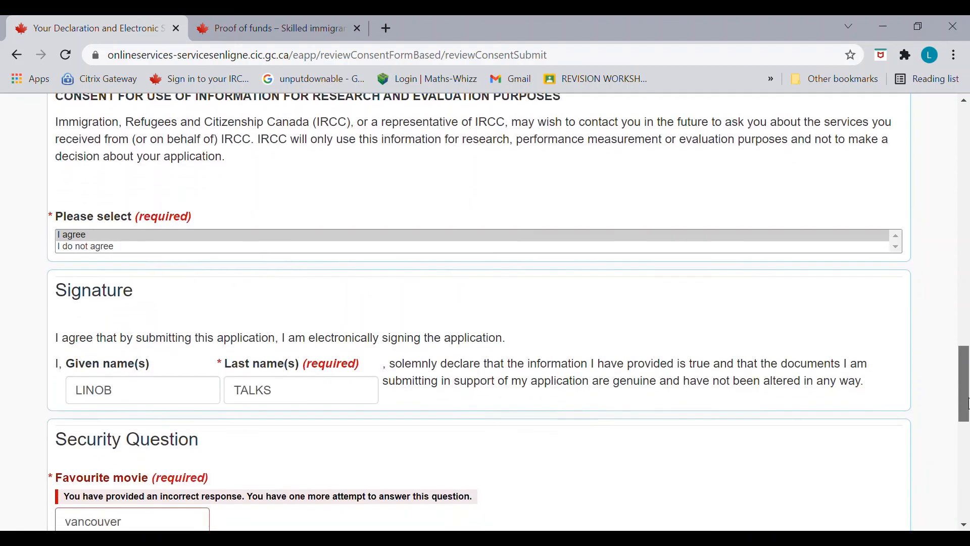
scroll(966, 422, down, 2)
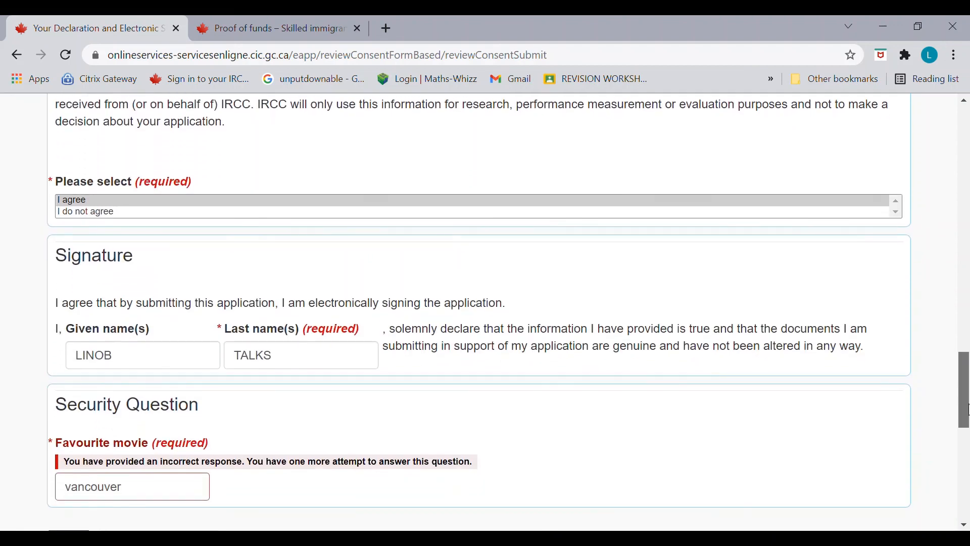
drag(966, 422, 966, 430)
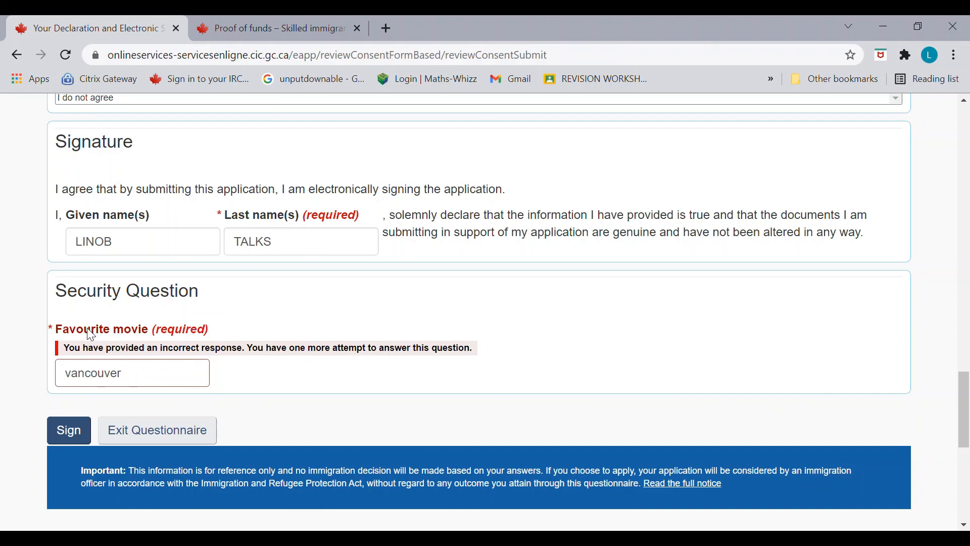
double_click(136, 378)
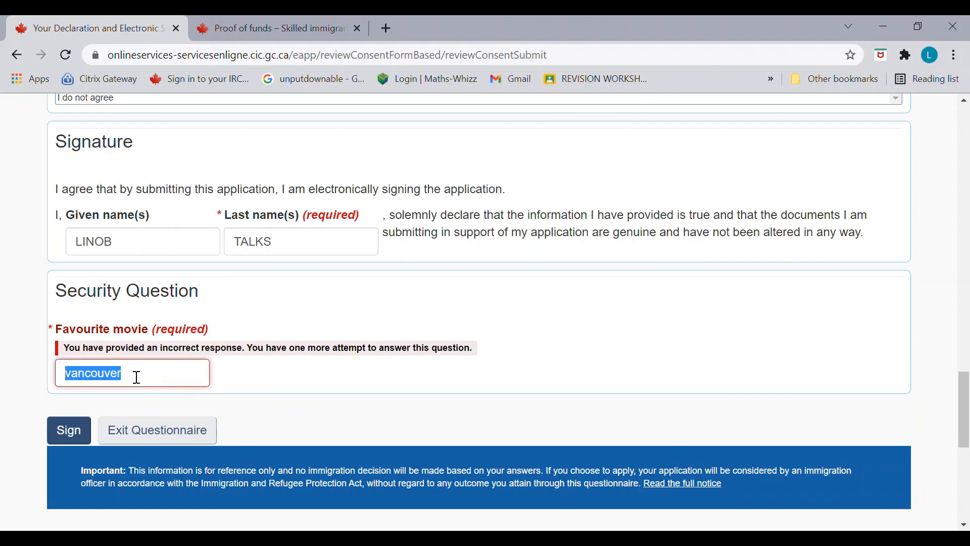
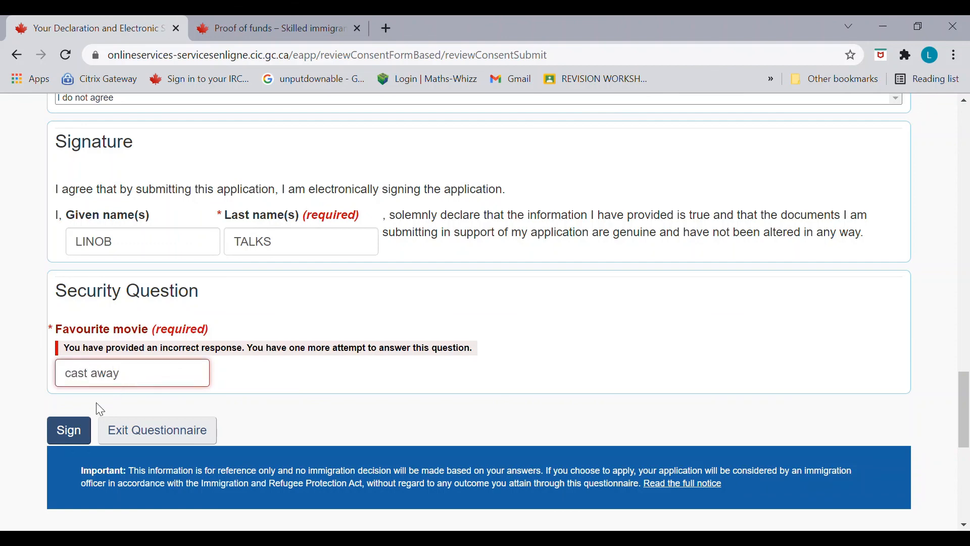
click(81, 434)
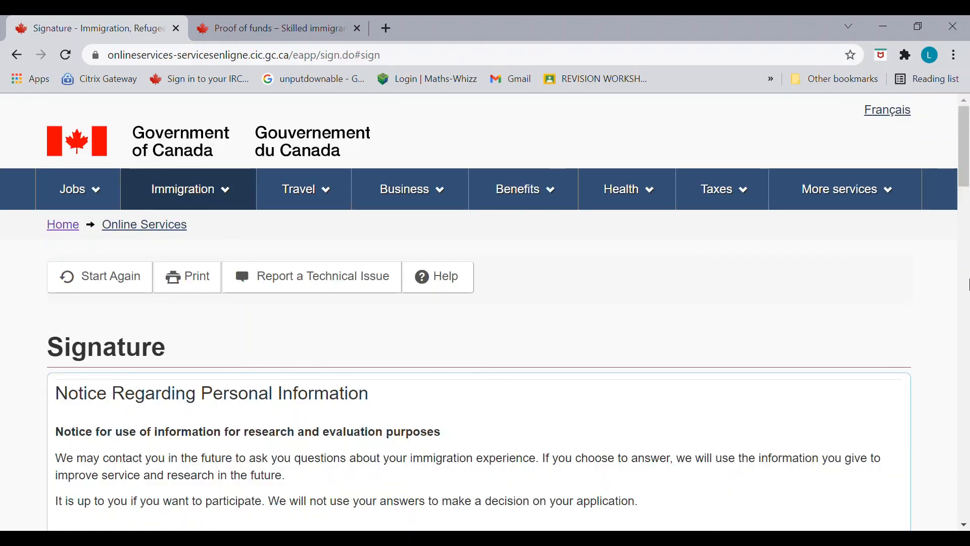
Step: Transmit the signed Express Entry profile from the bottom of the Signature page
drag(967, 169, 959, 455)
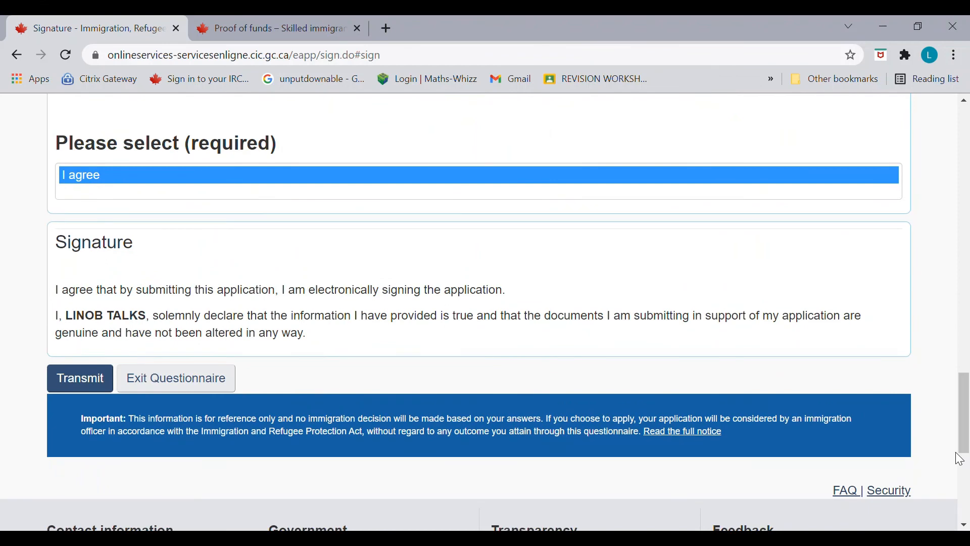
click(96, 378)
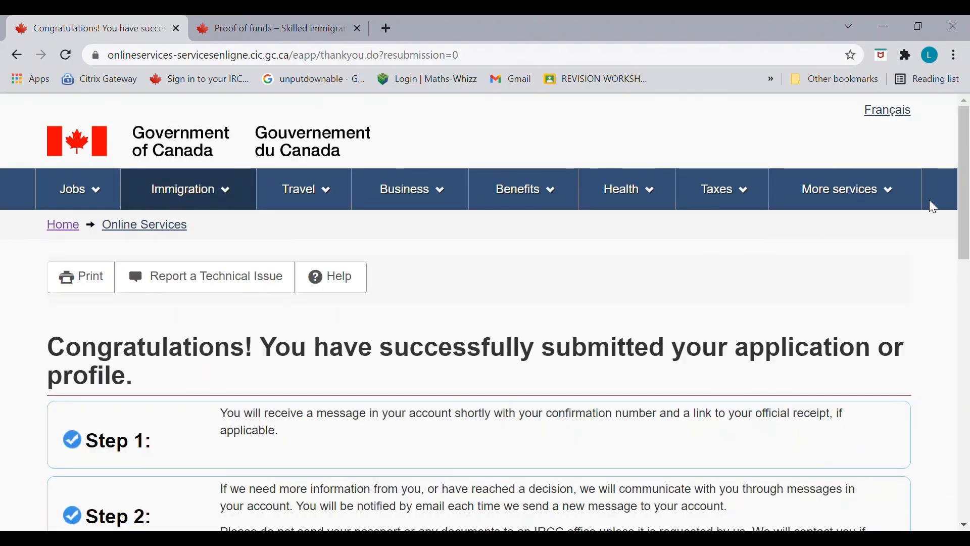
drag(965, 224, 969, 317)
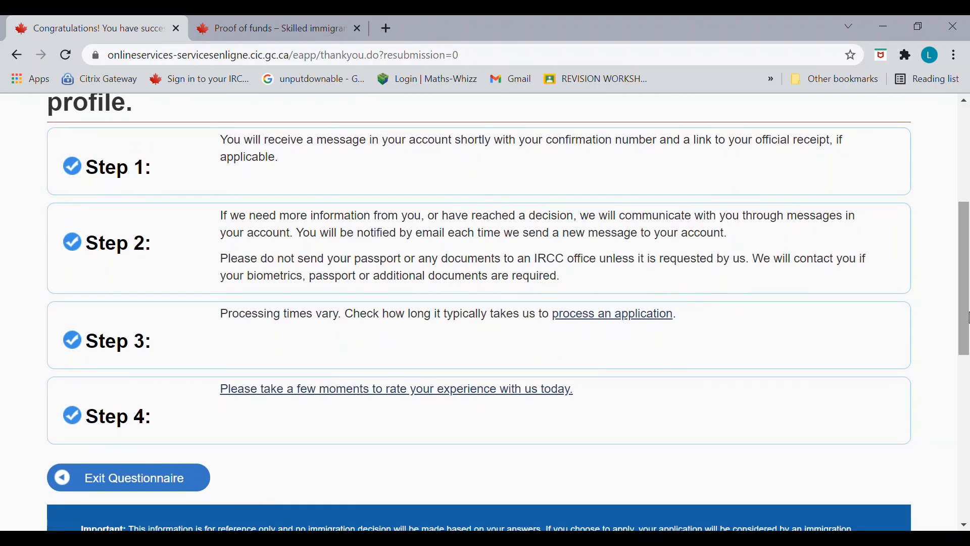